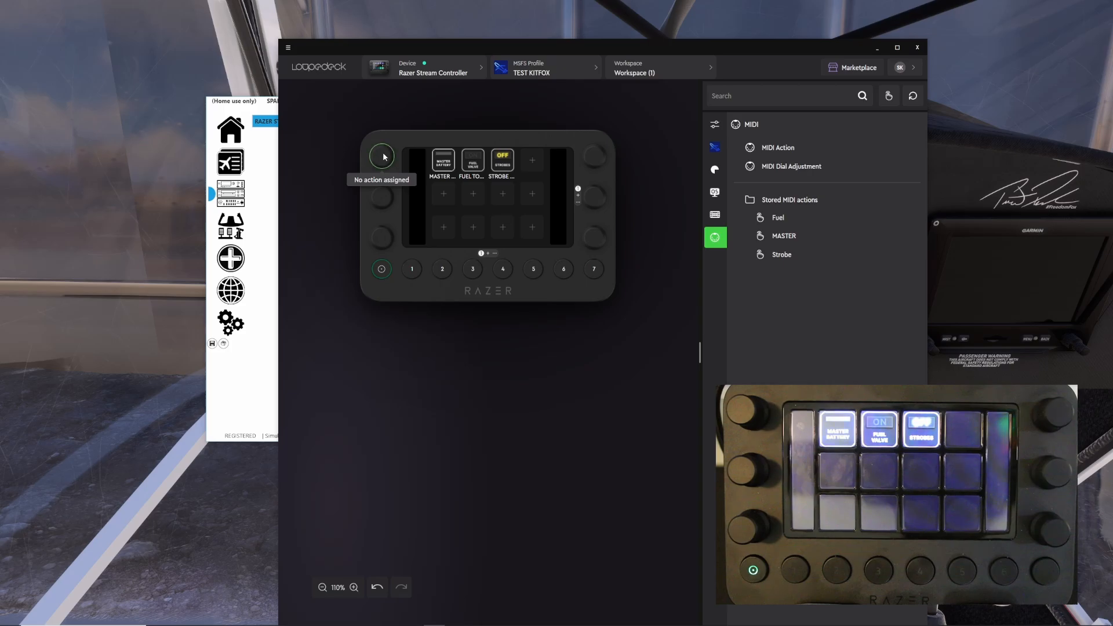
- Switch to the flight simulator and power up the aircraft's master and avionics switches
{"action": "left_click", "coordinate": [451, 23]}
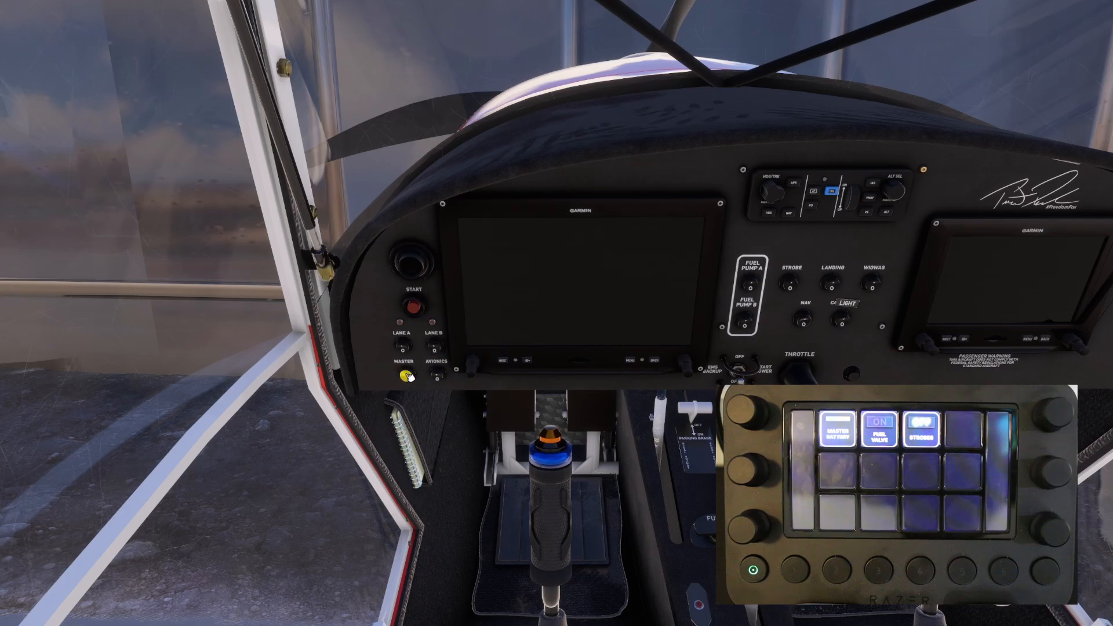
{"action": "left_click", "coordinate": [436, 375]}
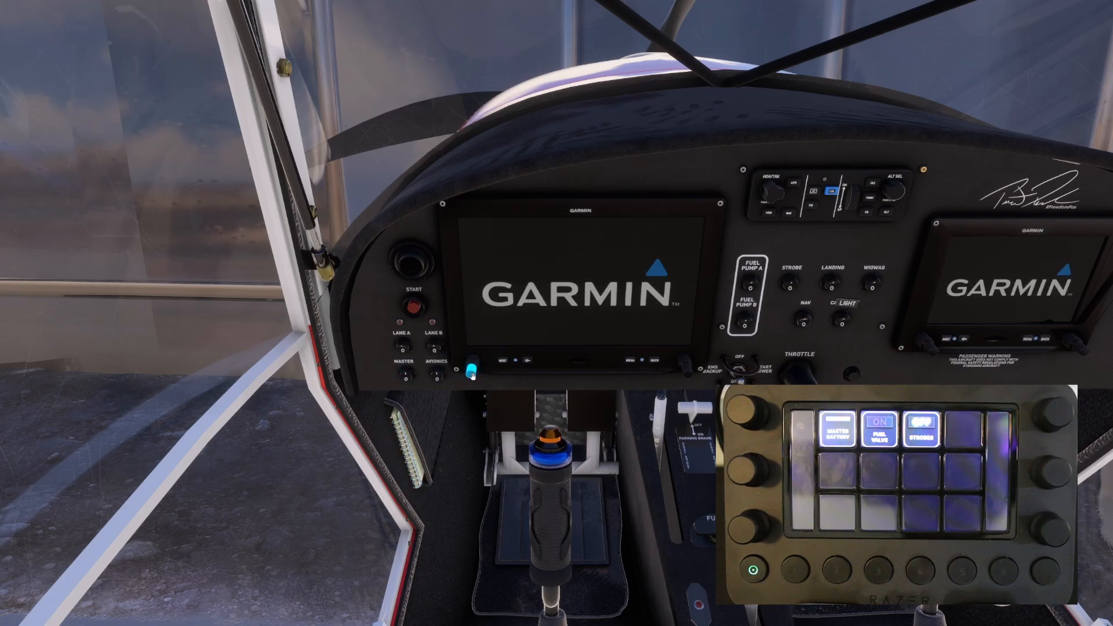
- Set the heading bug to 060 with the heading/altitude knob below the larger Garmin display
{"action": "left_click_drag", "start_coordinate": [474, 374], "coordinate": [473, 361]}
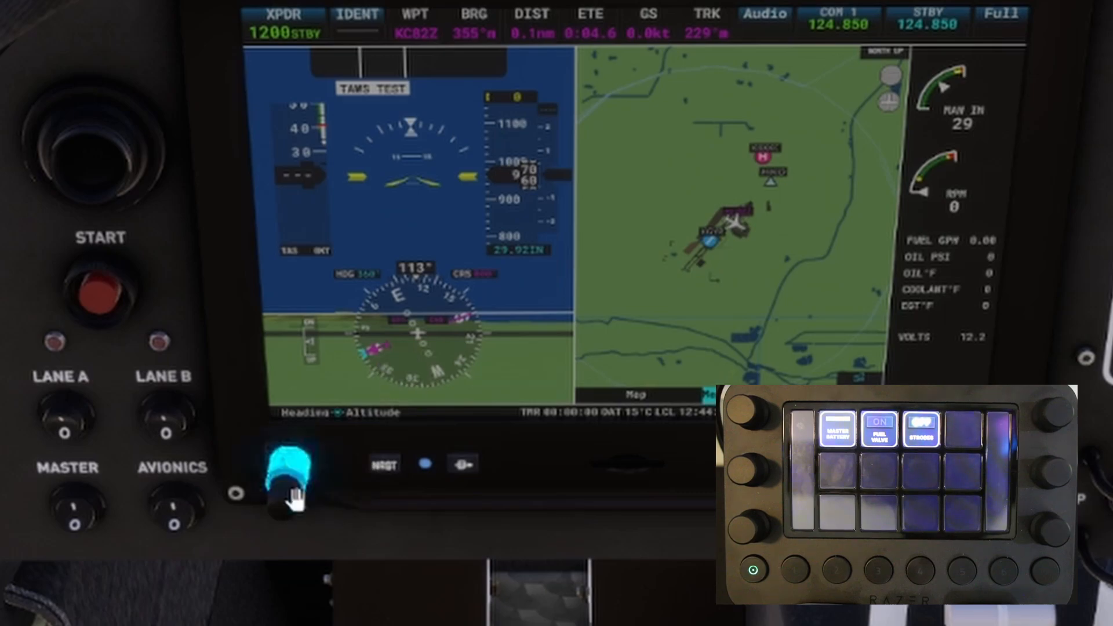
{"action": "scroll", "coordinate": [284, 502], "scroll_direction": "up", "scroll_amount": 4}
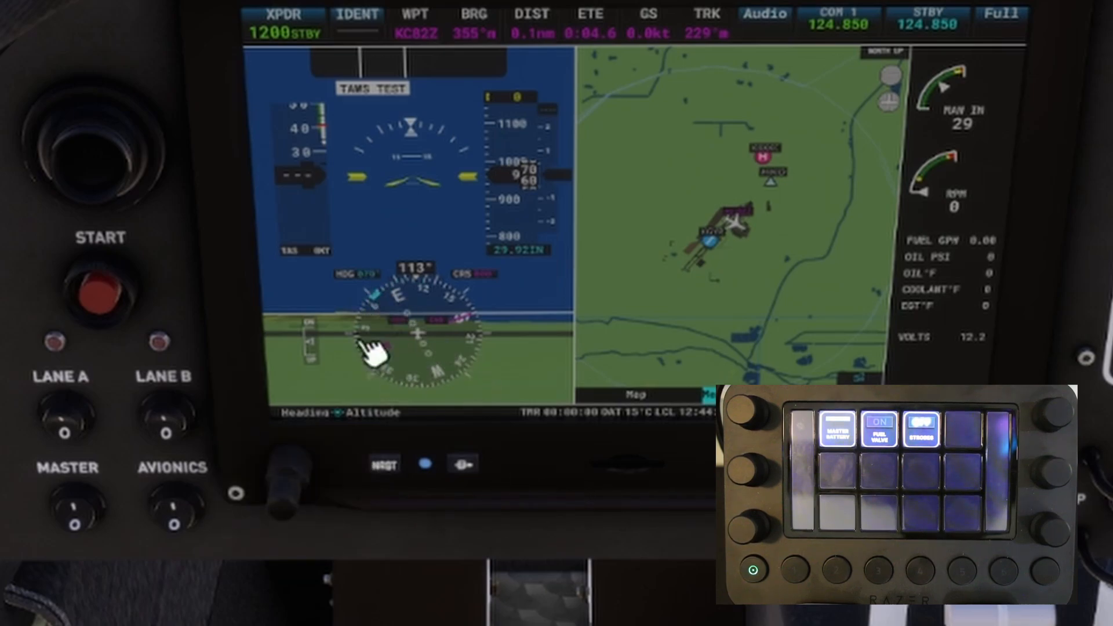
{"action": "scroll", "coordinate": [274, 497], "scroll_direction": "down", "scroll_amount": 5}
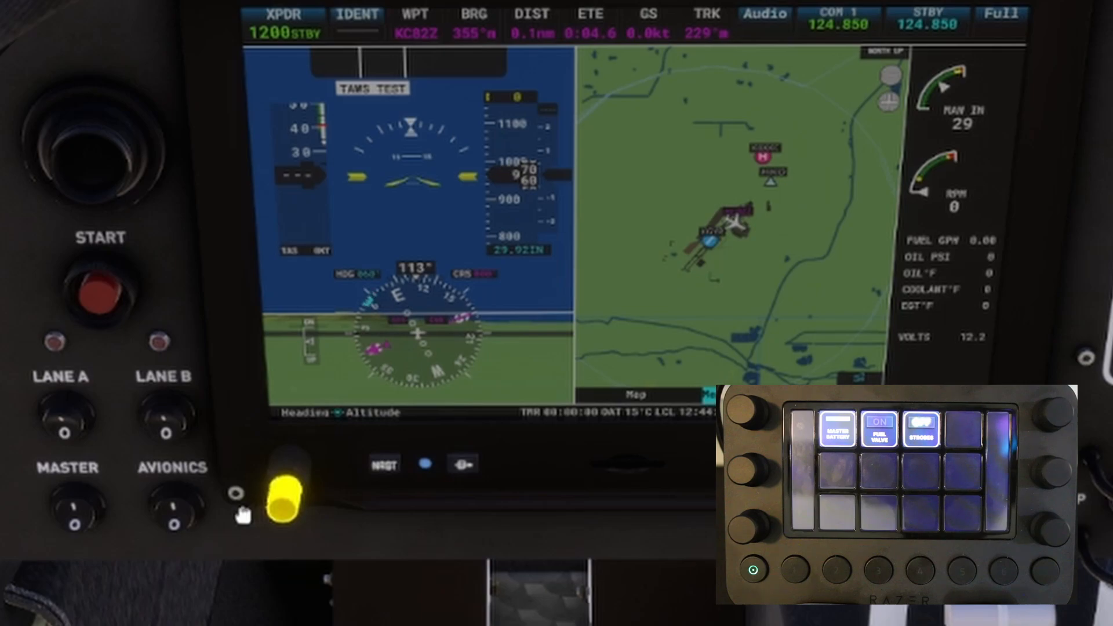
- Dial the selected altitude up to 2600 with the same Garmin heading/altitude knob and try turning it back
{"action": "scroll", "coordinate": [305, 463], "scroll_direction": "up", "scroll_amount": 1}
{"action": "scroll", "coordinate": [305, 463], "scroll_direction": "up", "scroll_amount": 6}
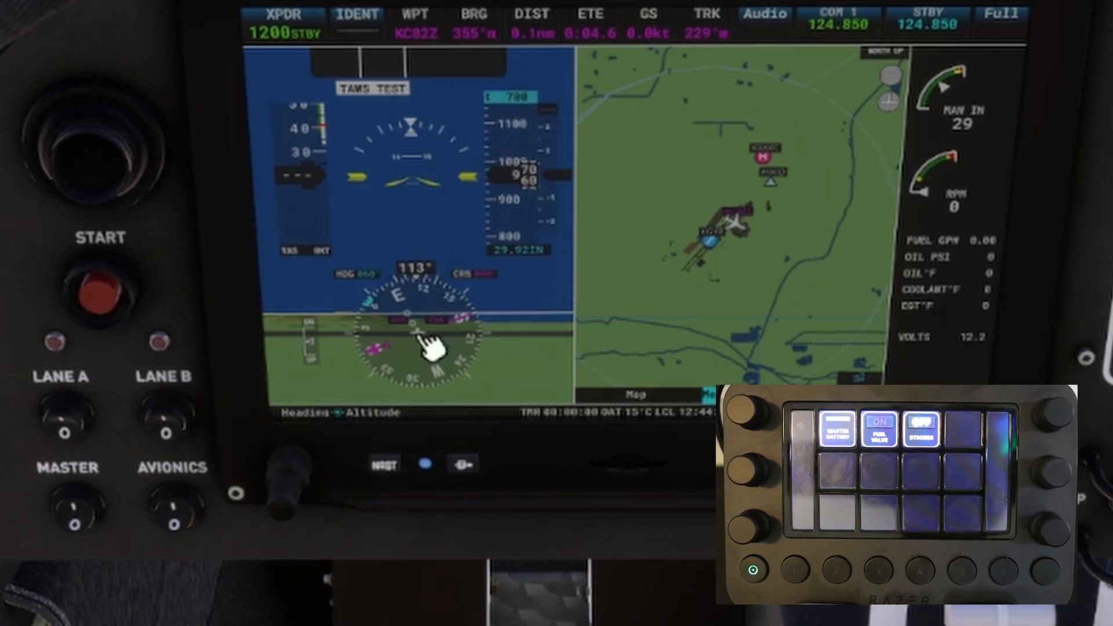
{"action": "scroll", "coordinate": [310, 458], "scroll_direction": "up", "scroll_amount": 6}
{"action": "scroll", "coordinate": [310, 458], "scroll_direction": "up", "scroll_amount": 9}
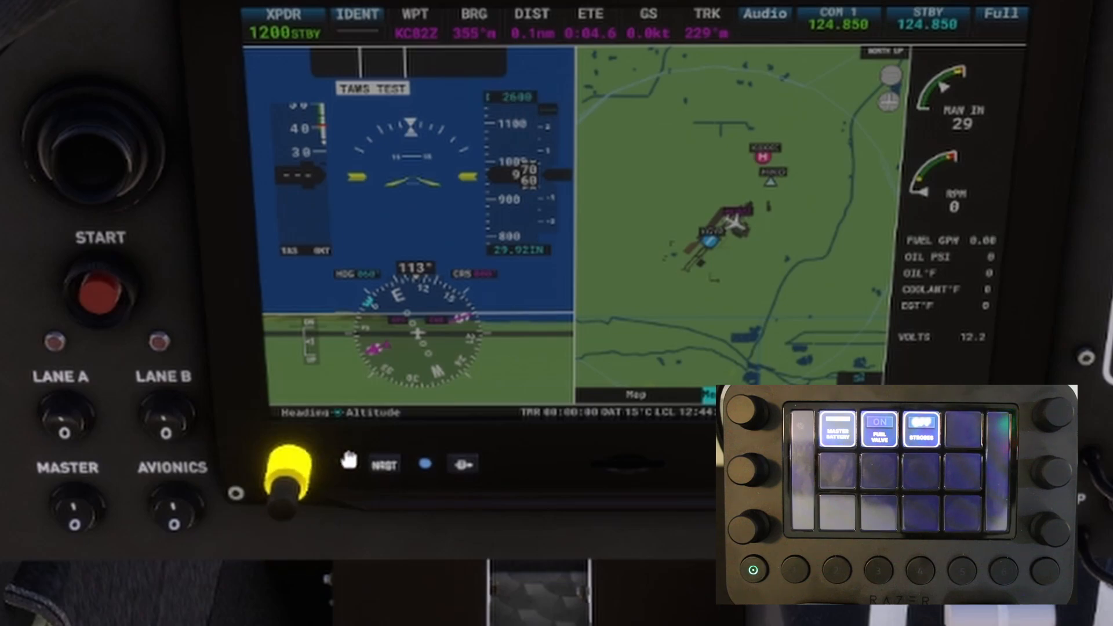
{"action": "scroll", "coordinate": [307, 458], "scroll_direction": "down", "scroll_amount": 8}
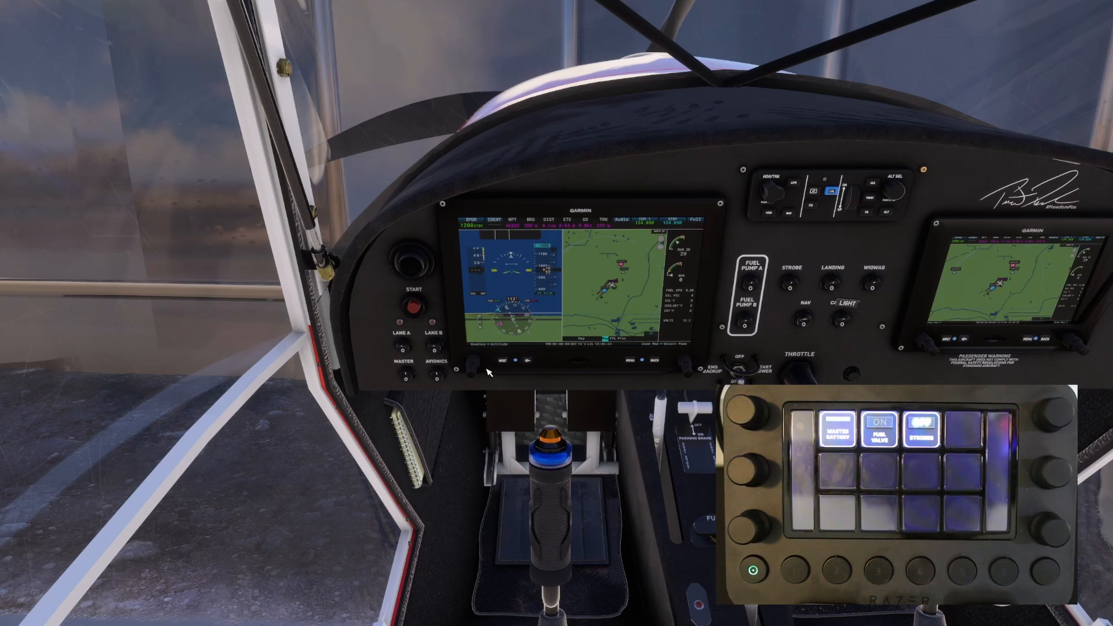
- Switch to Loupedeck and start a new MIDI dial adjustment named HDG/ALT DIAL
{"action": "key", "text": "alt+Tab"}
{"action": "key", "text": "alt+Tab"}
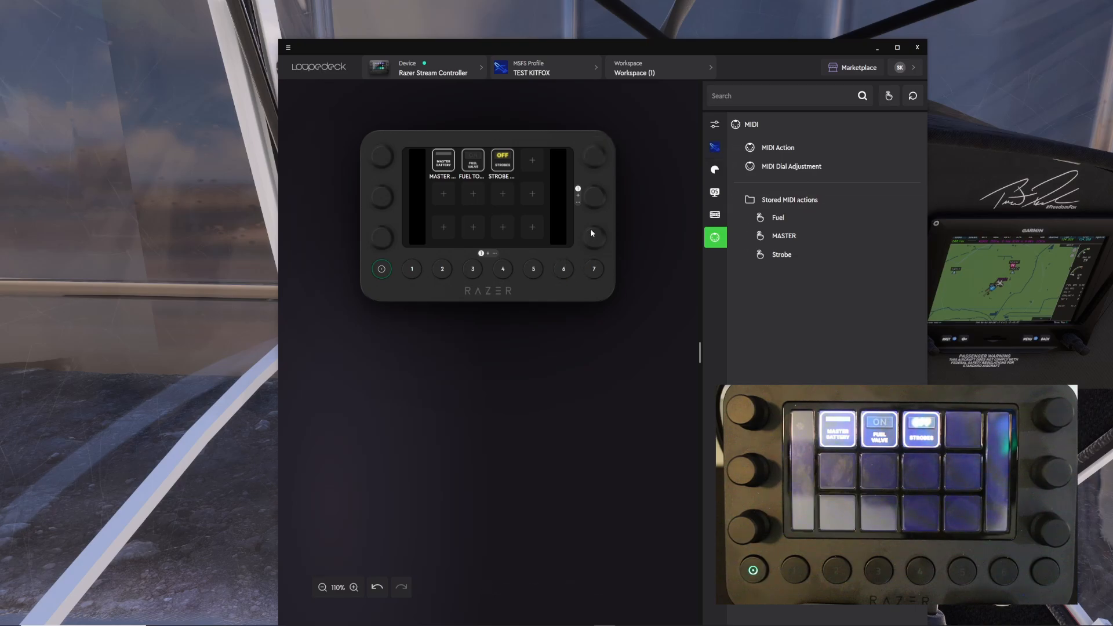
{"action": "left_click", "coordinate": [784, 168]}
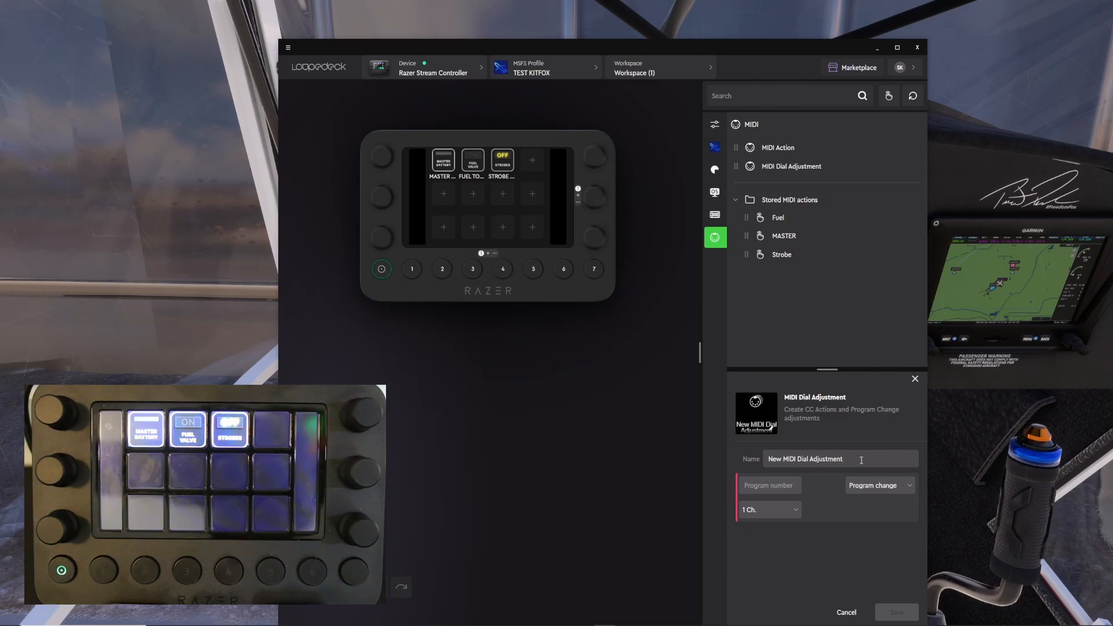
{"action": "left_click_drag", "start_coordinate": [862, 460], "coordinate": [757, 459]}
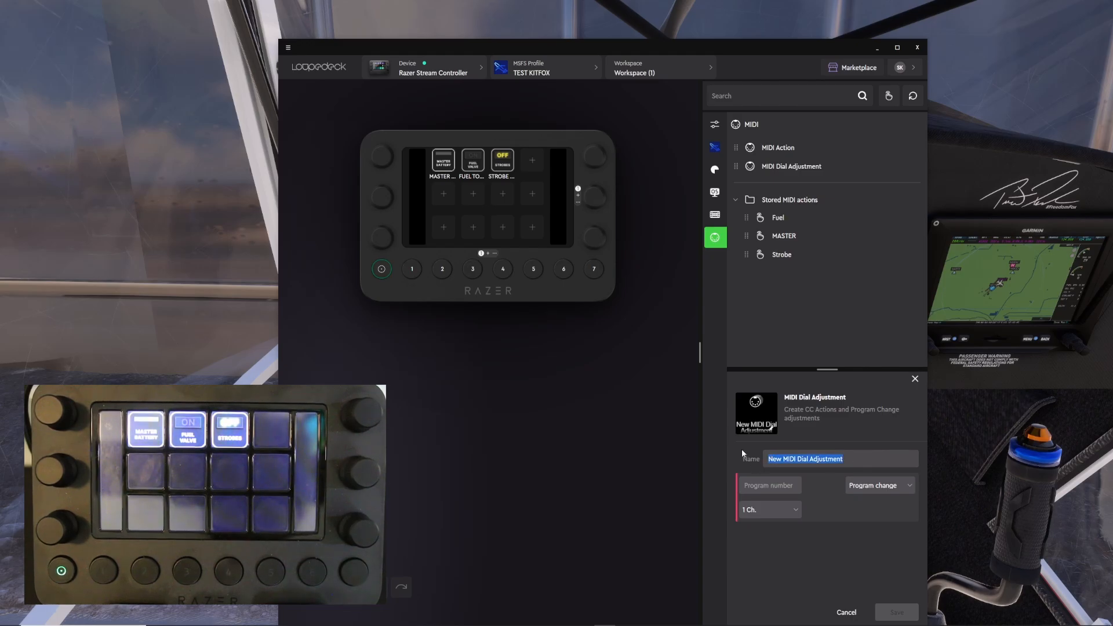
{"action": "type", "text": "hdg"}
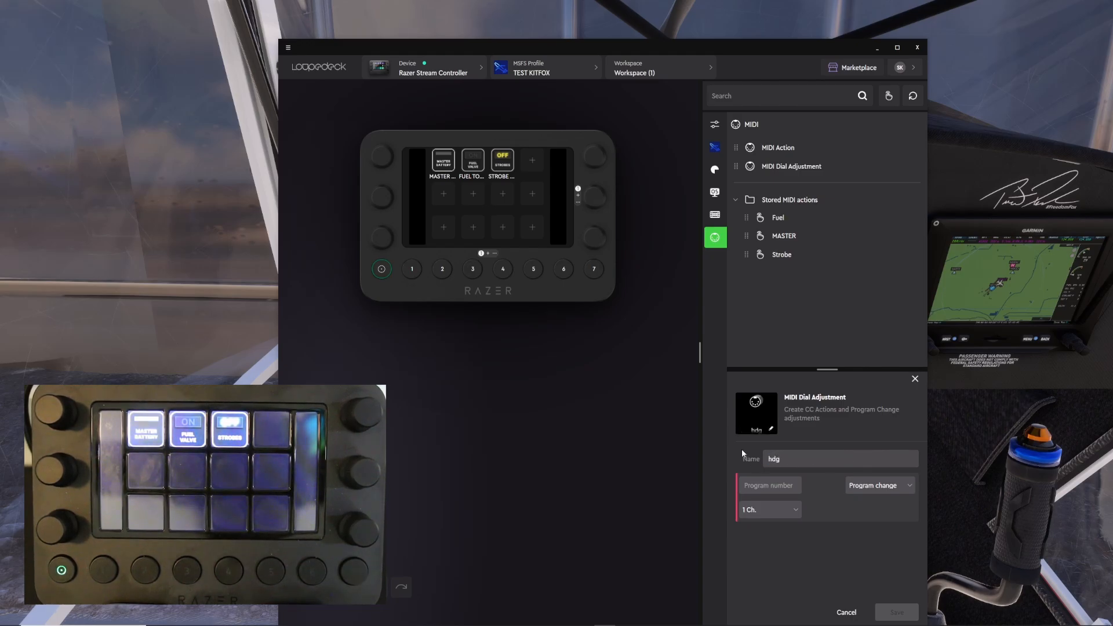
{"action": "key", "text": "ctrl+a"}
{"action": "type", "text": "HDG/ALT"}
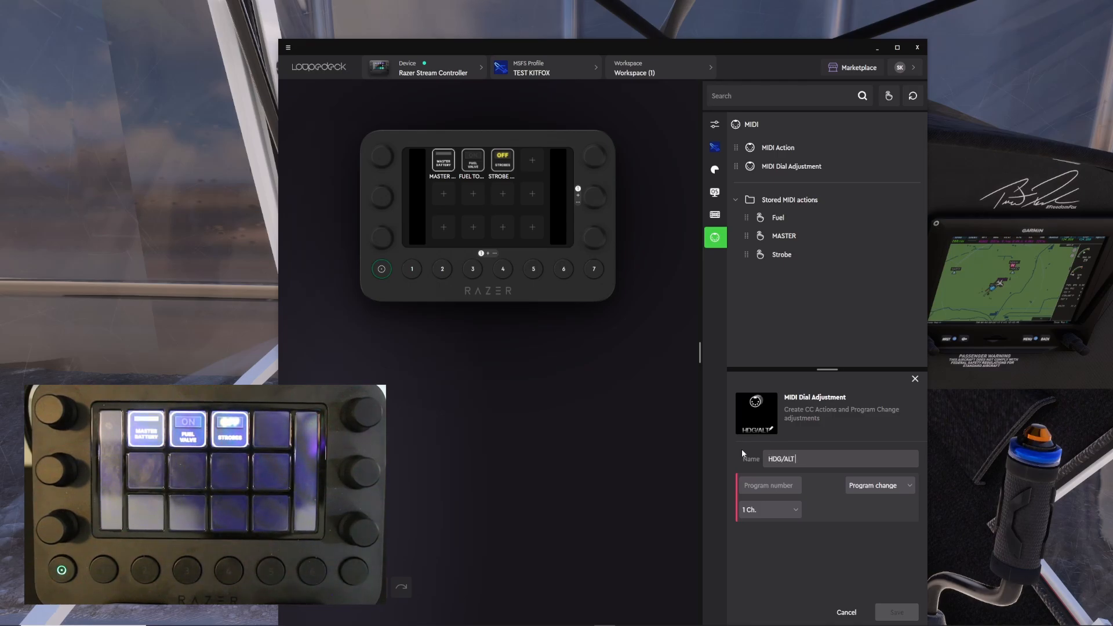
{"action": "type", "text": " DIAL"}
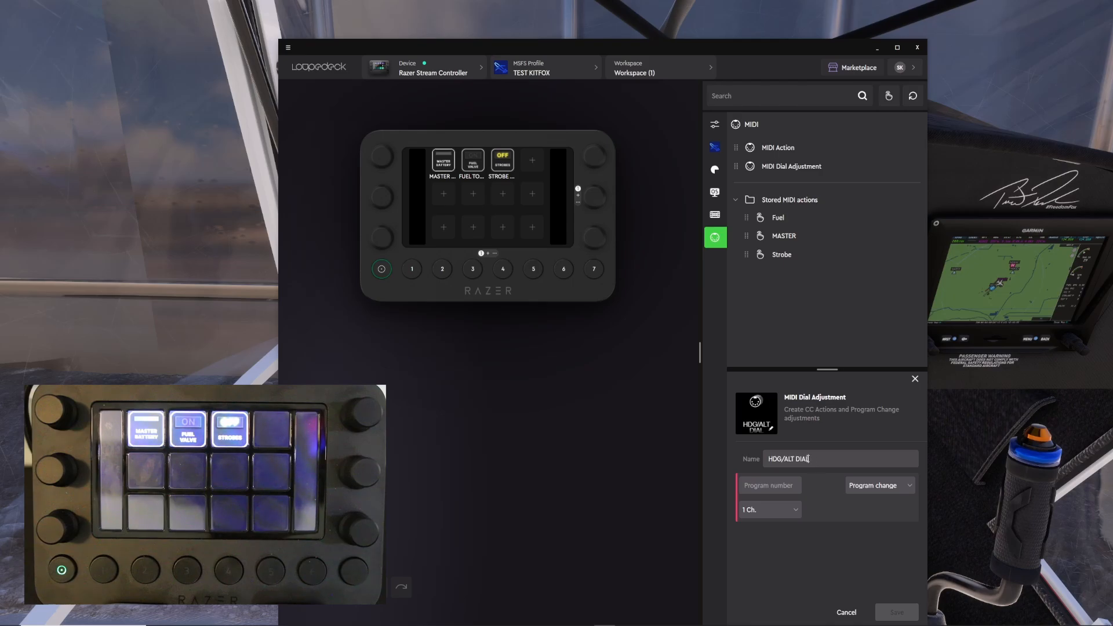
- Configure the dial adjustment as CC Set with controller 1 - Modulation Wheel or Lever
{"action": "left_click", "coordinate": [910, 490]}
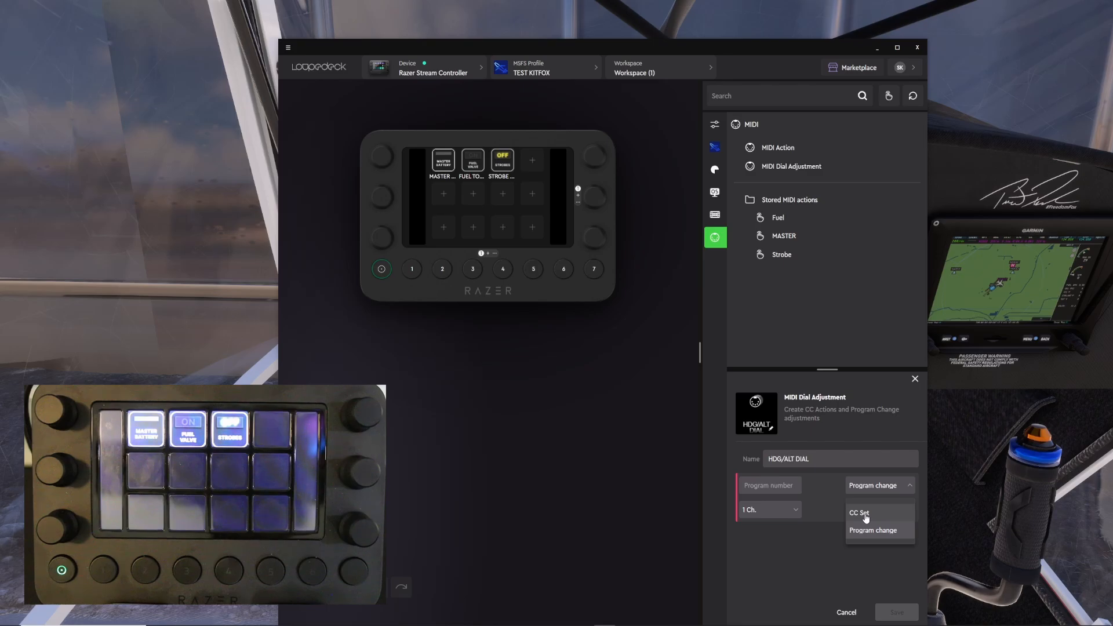
{"action": "left_click", "coordinate": [873, 514]}
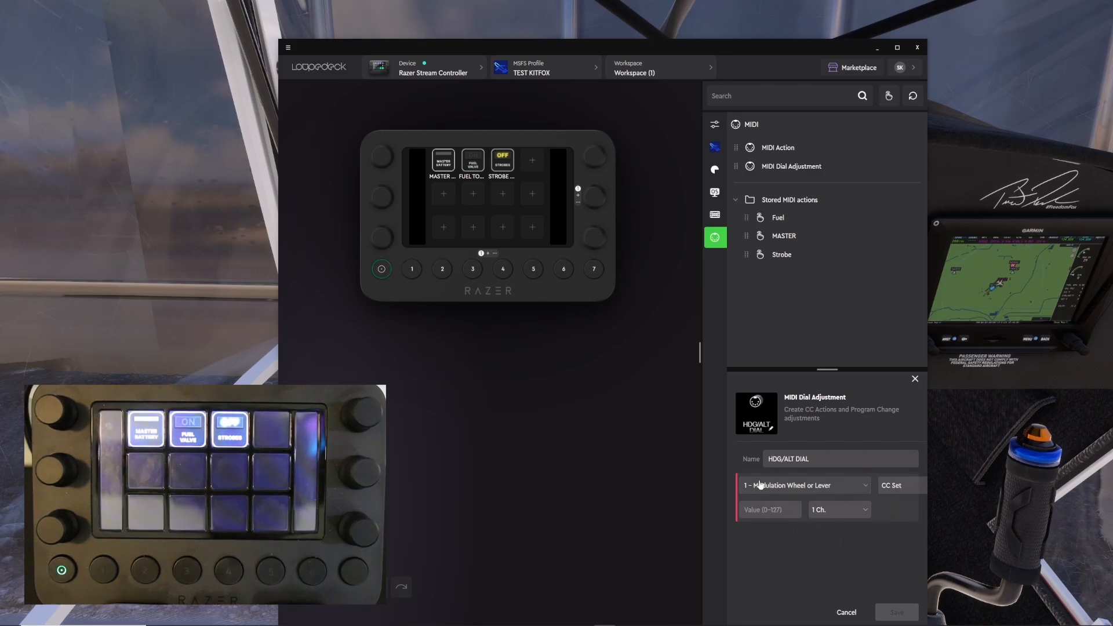
{"action": "left_click", "coordinate": [866, 487]}
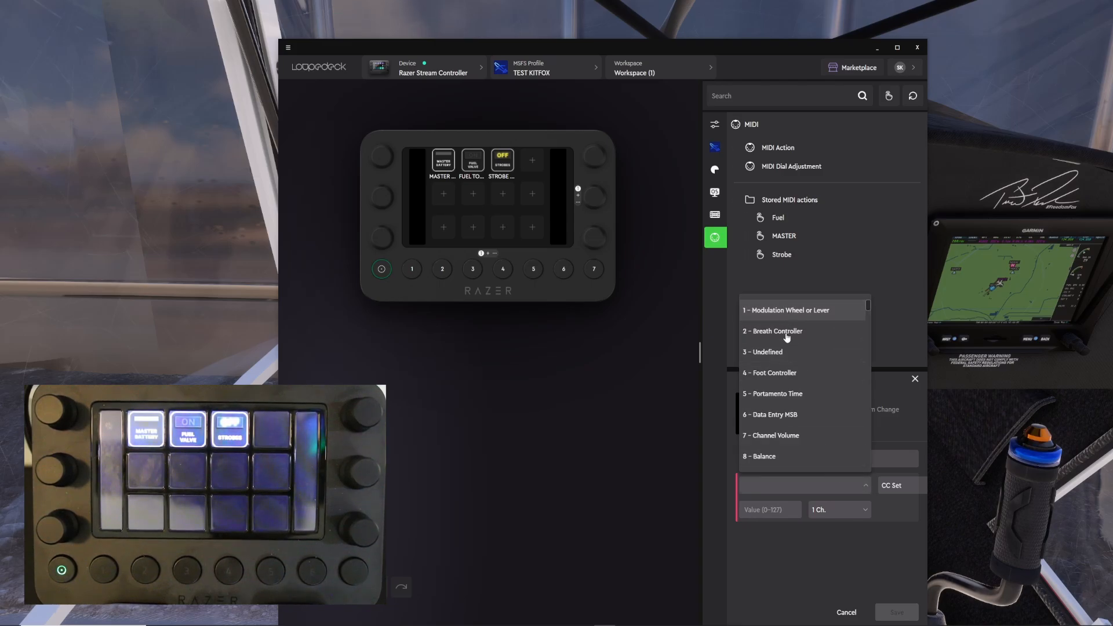
{"action": "mouse_move", "coordinate": [869, 308]}
{"action": "left_mouse_down"}
{"action": "mouse_move", "coordinate": [872, 462]}
{"action": "mouse_move", "coordinate": [869, 306]}
{"action": "left_mouse_up"}
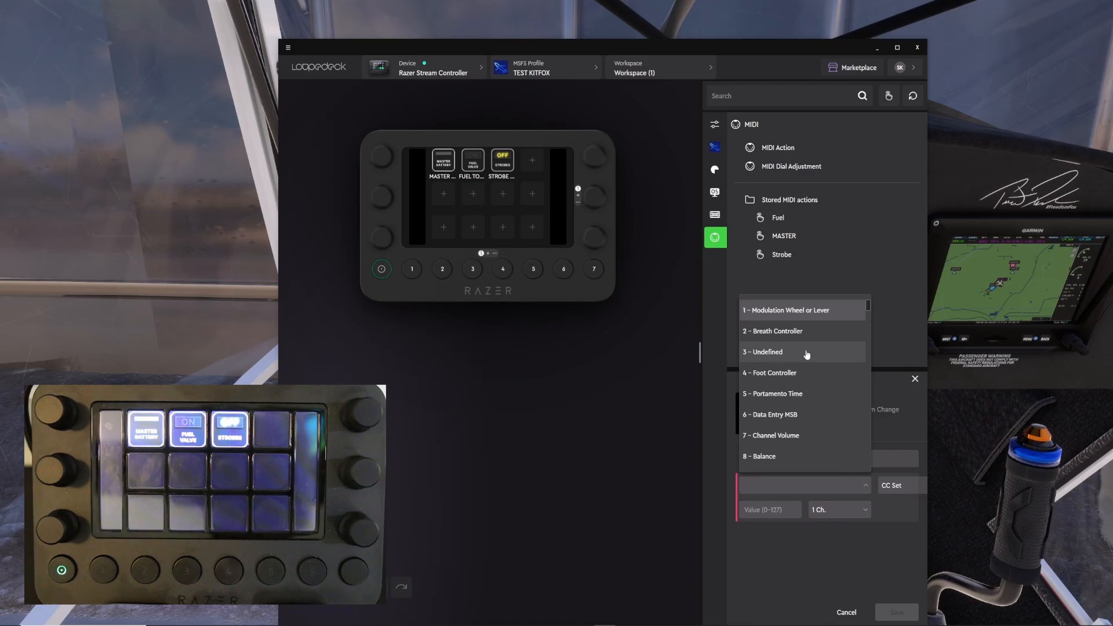
{"action": "scroll", "coordinate": [803, 348], "scroll_direction": "down", "scroll_amount": 3}
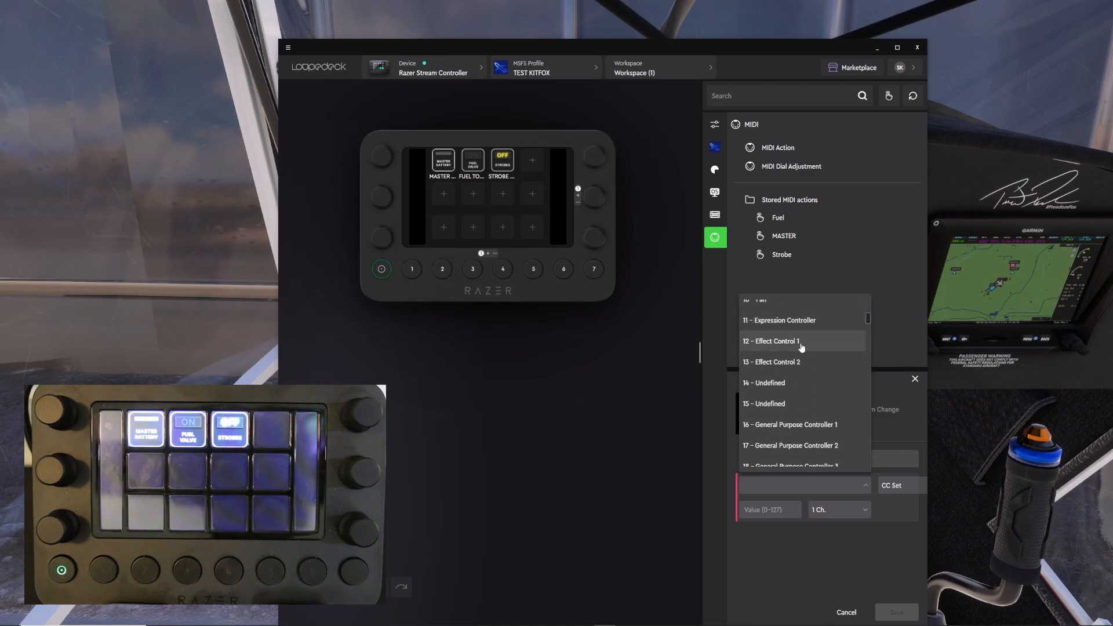
{"action": "left_click_drag", "start_coordinate": [868, 323], "coordinate": [806, 297]}
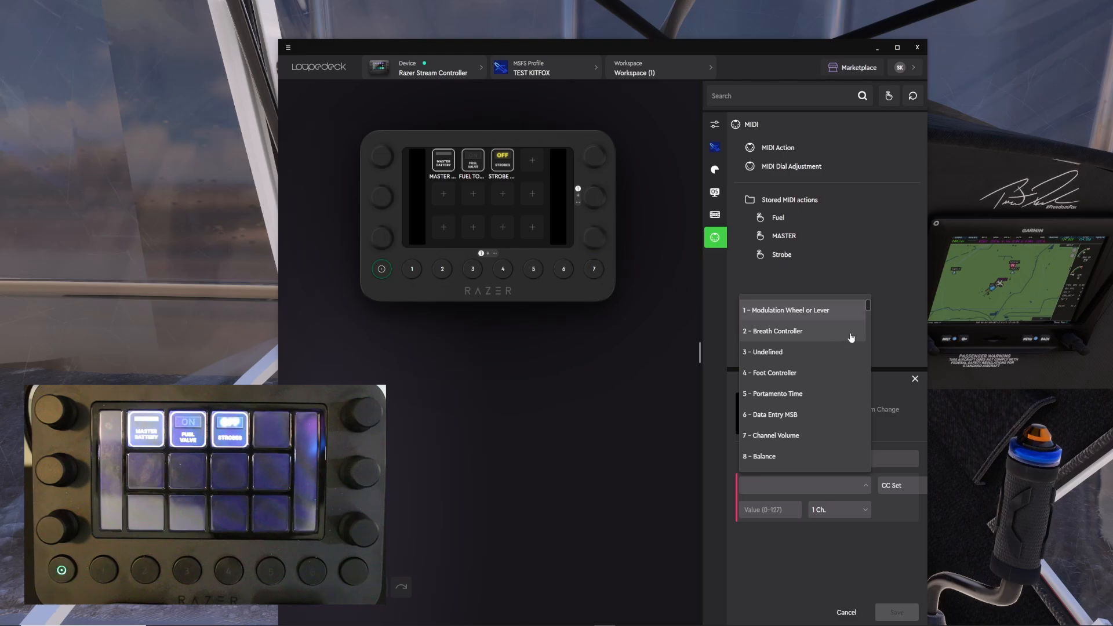
{"action": "left_click", "coordinate": [794, 311]}
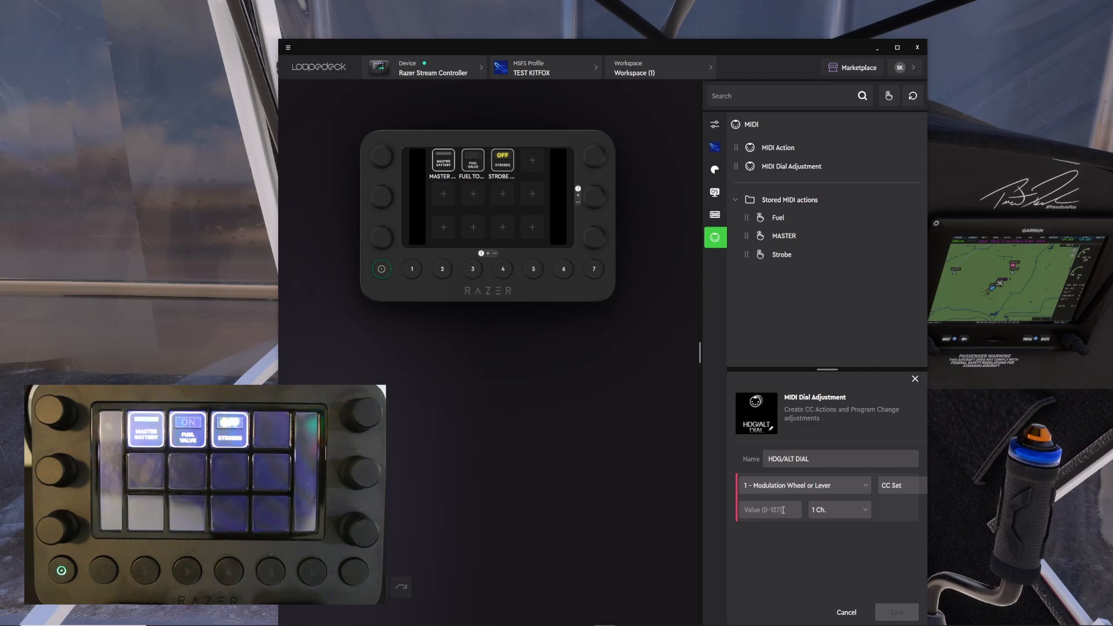
- Save the HDG/ALT DIAL adjustment with a value of 64 and assign it to the controller's upper-left dial
{"action": "type", "text": "64"}
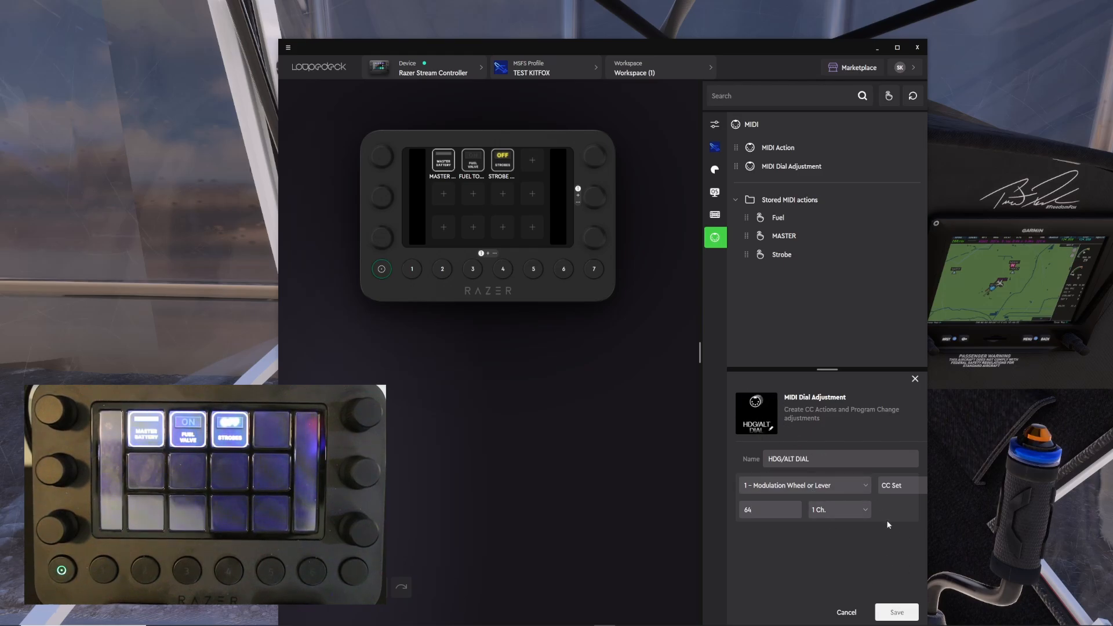
{"action": "left_click", "coordinate": [899, 614]}
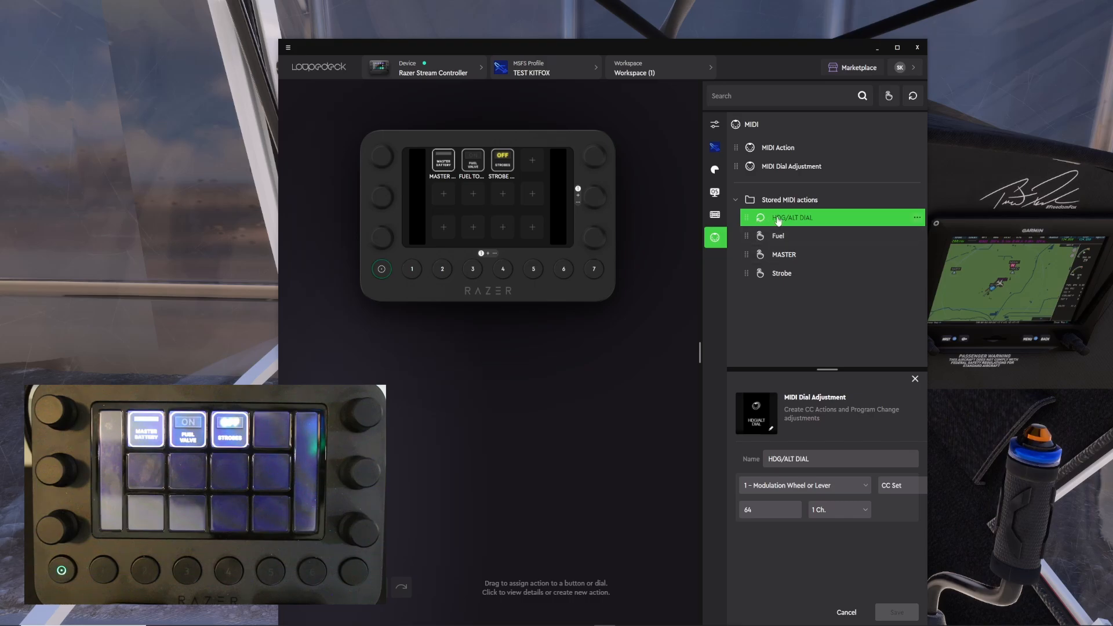
{"action": "left_click_drag", "start_coordinate": [802, 221], "coordinate": [381, 163]}
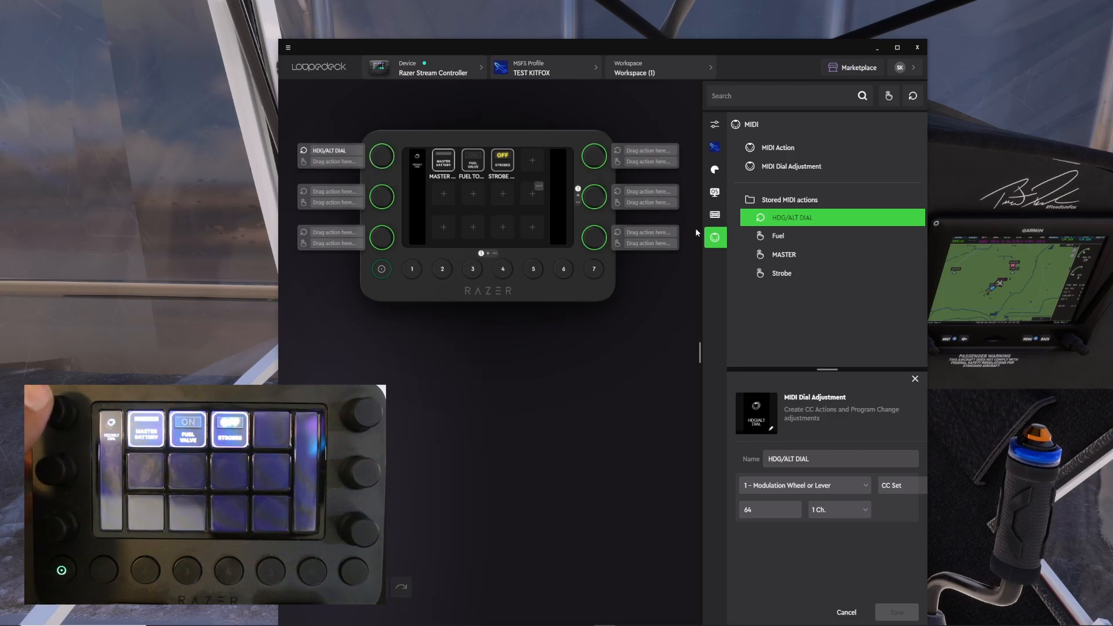
- Start a new MIDI action named HDG/ALT BUTTON
{"action": "left_click", "coordinate": [775, 148]}
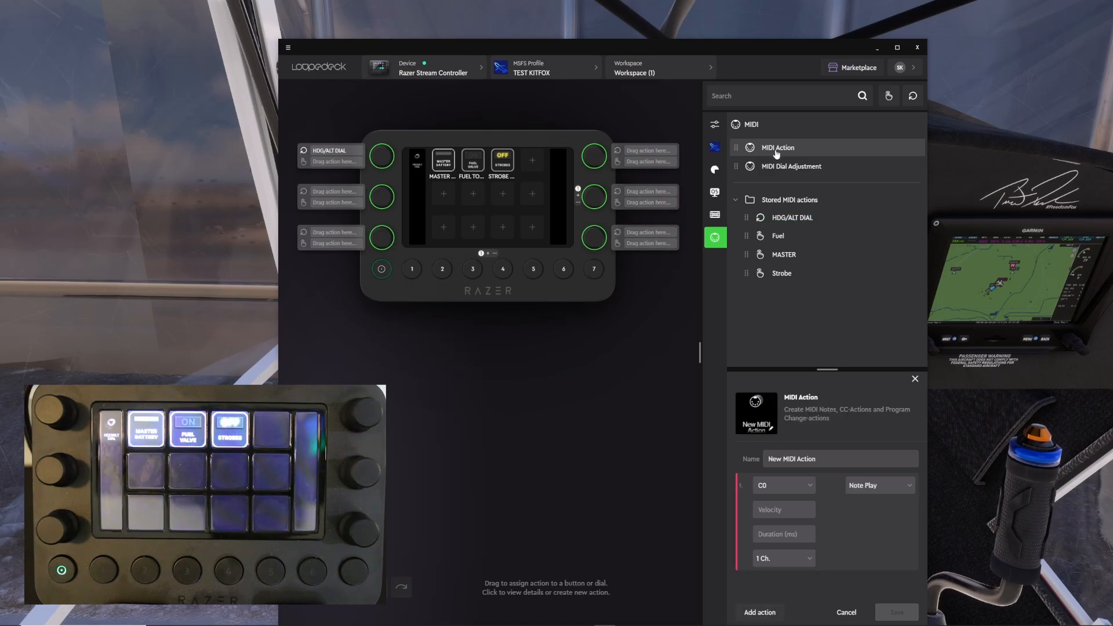
{"action": "left_click", "coordinate": [832, 459]}
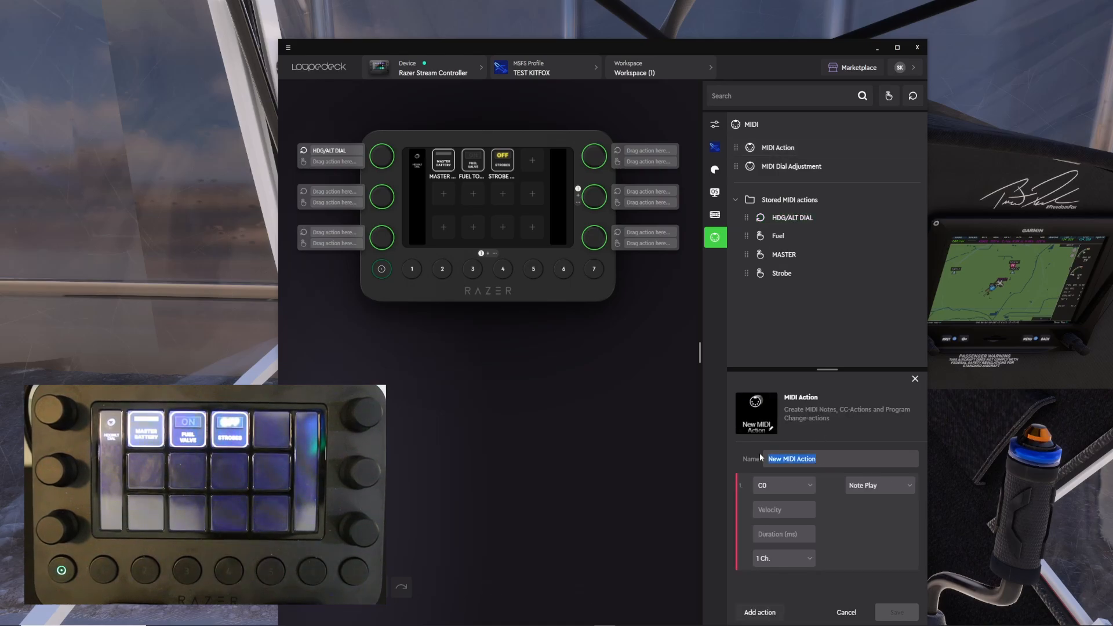
{"action": "type", "text": "HDG/"}
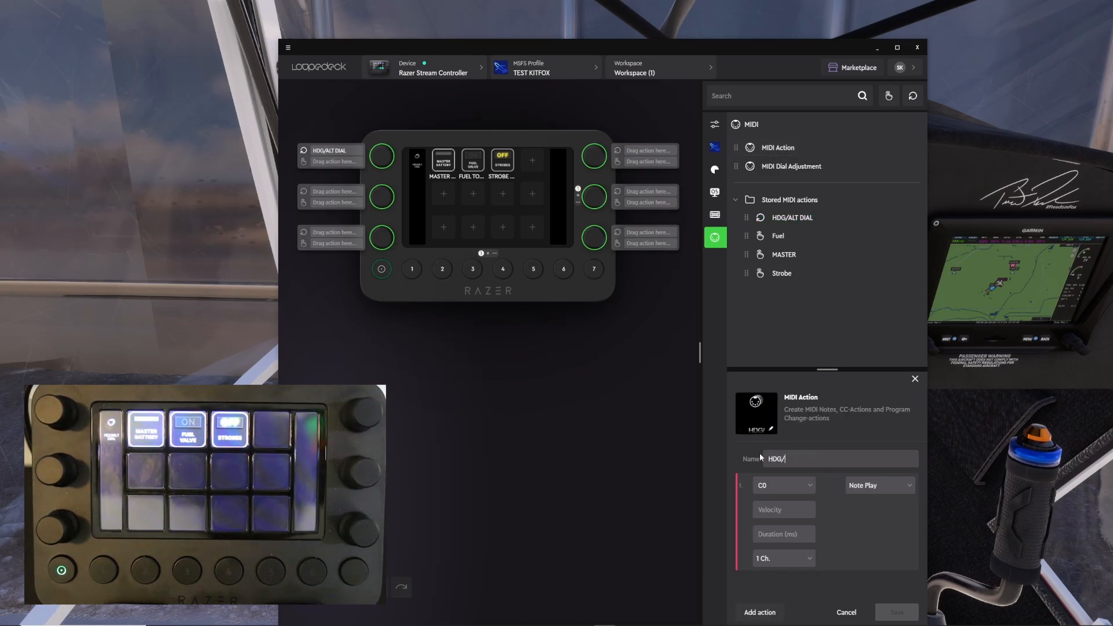
{"action": "type", "text": "ALT BUTTON"}
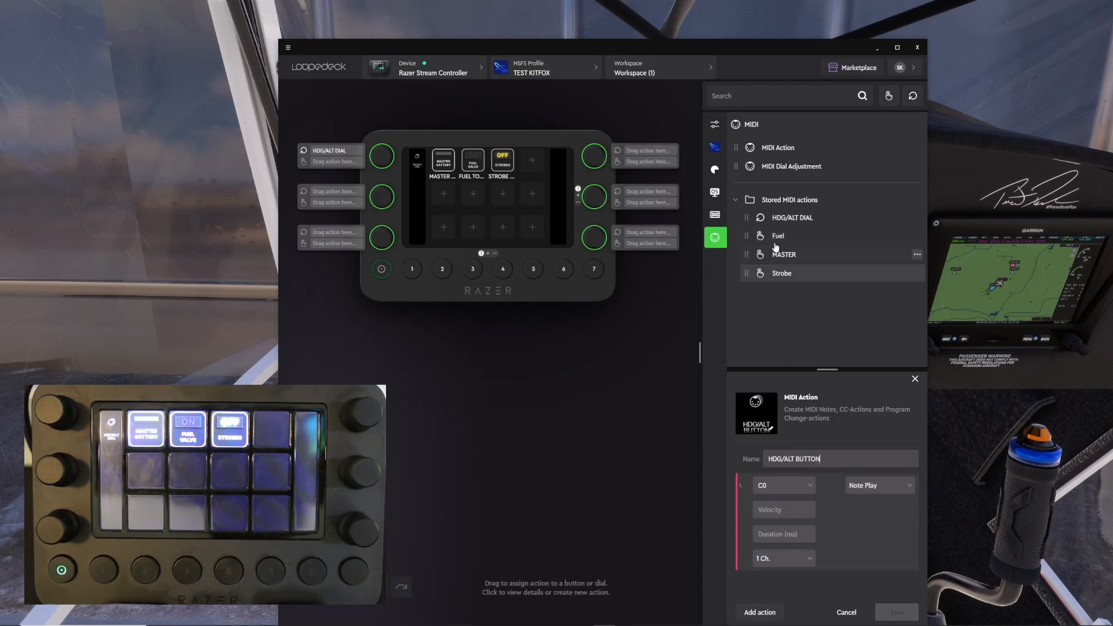
- Configure the action's note as D#(-2) with velocity 50 and duration 100 ms, and save it
{"action": "left_click", "coordinate": [782, 485]}
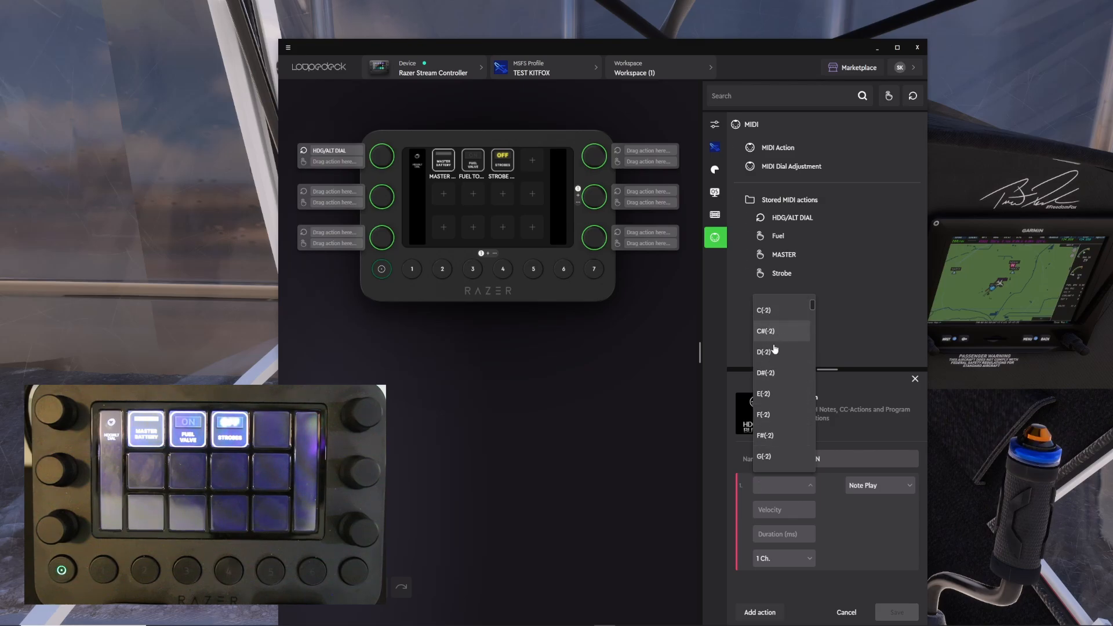
{"action": "left_click", "coordinate": [772, 377]}
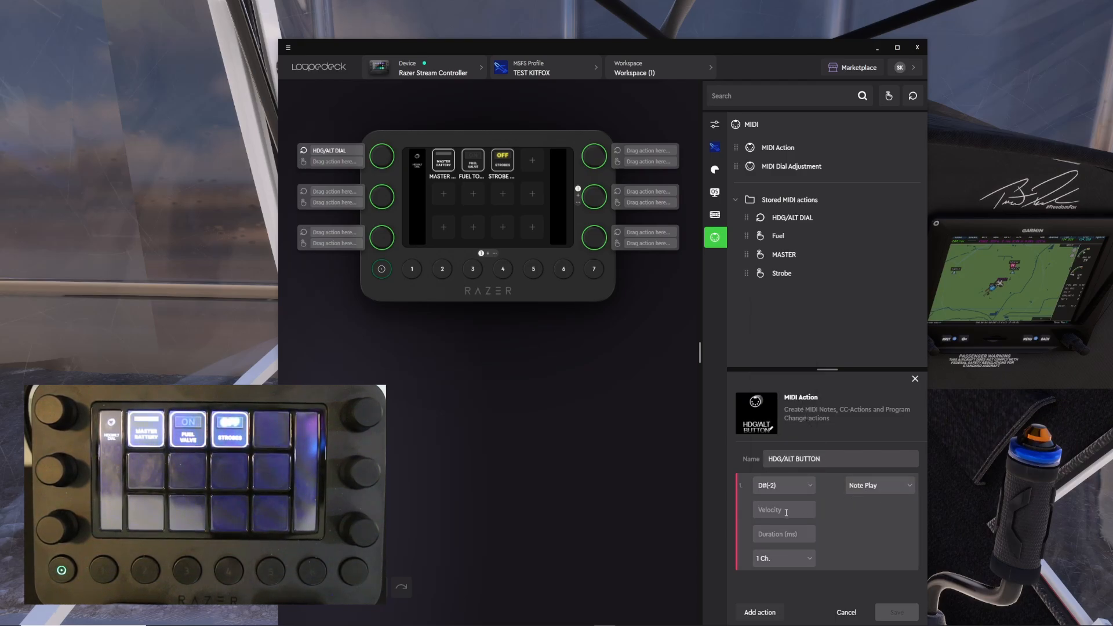
{"action": "type", "text": "50"}
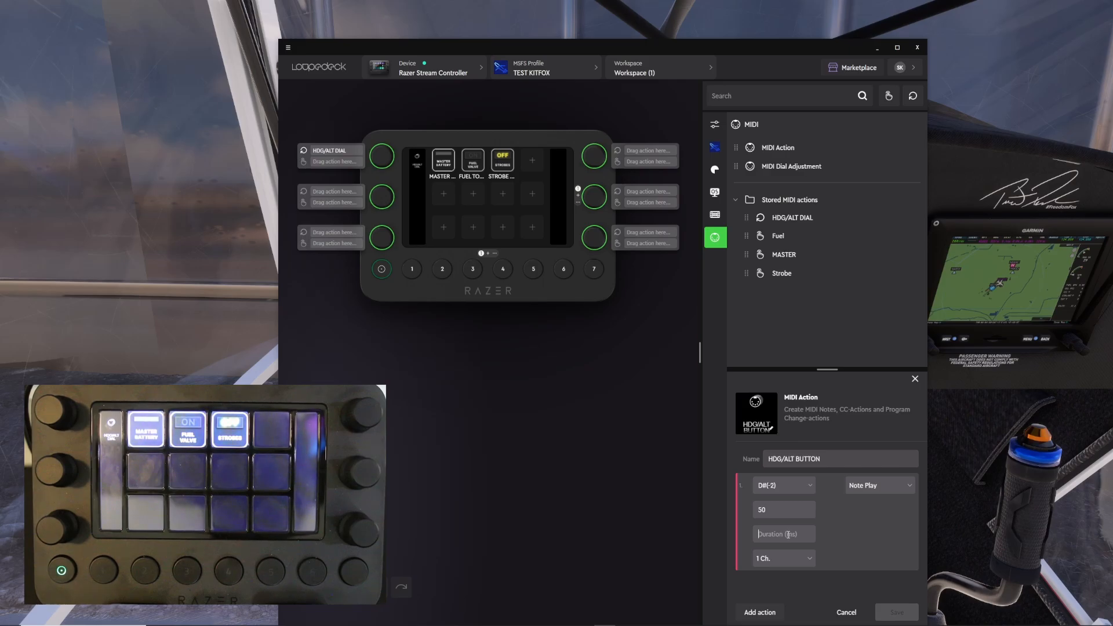
{"action": "type", "text": "100"}
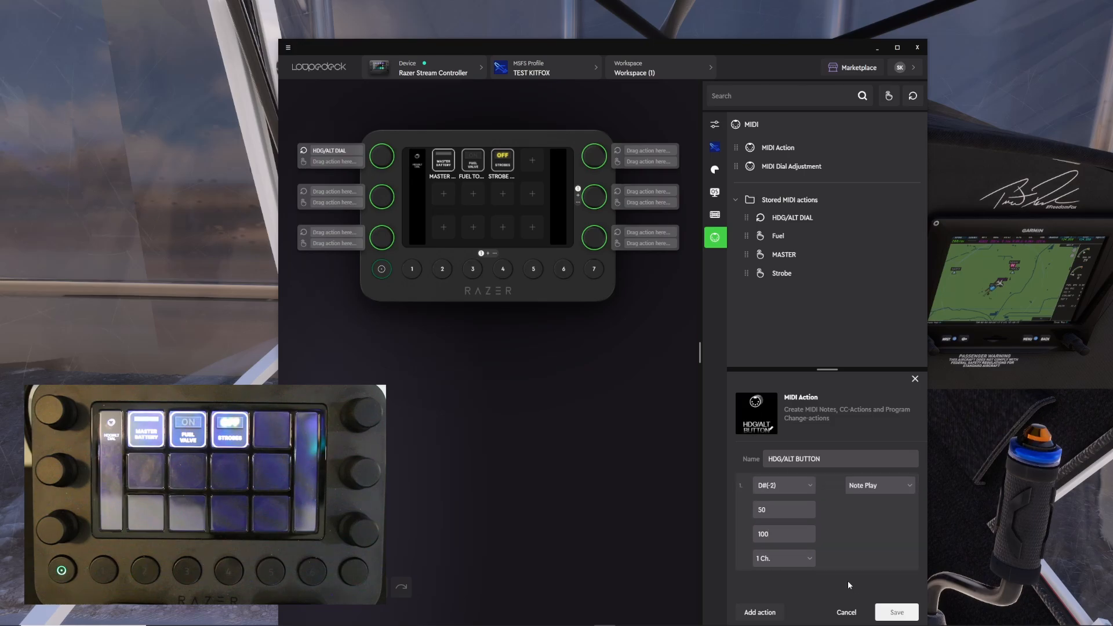
{"action": "left_click", "coordinate": [897, 613]}
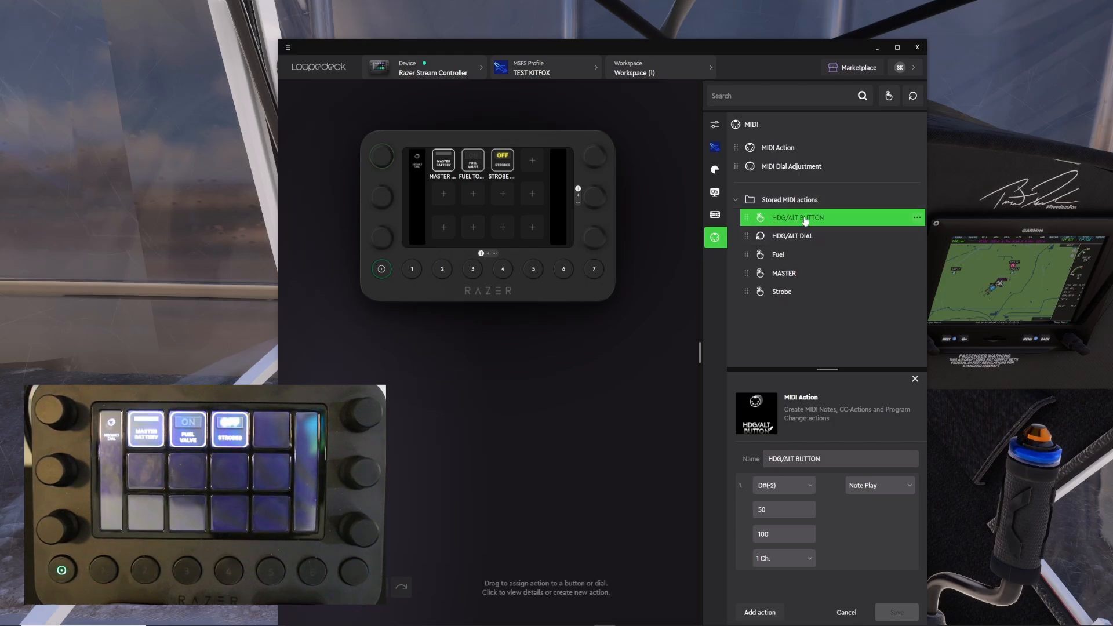
- Assign HDG/ALT BUTTON to the push function of the controller's upper-left dial and switch to SPAD.neXt
{"action": "left_click_drag", "start_coordinate": [808, 221], "coordinate": [383, 163]}
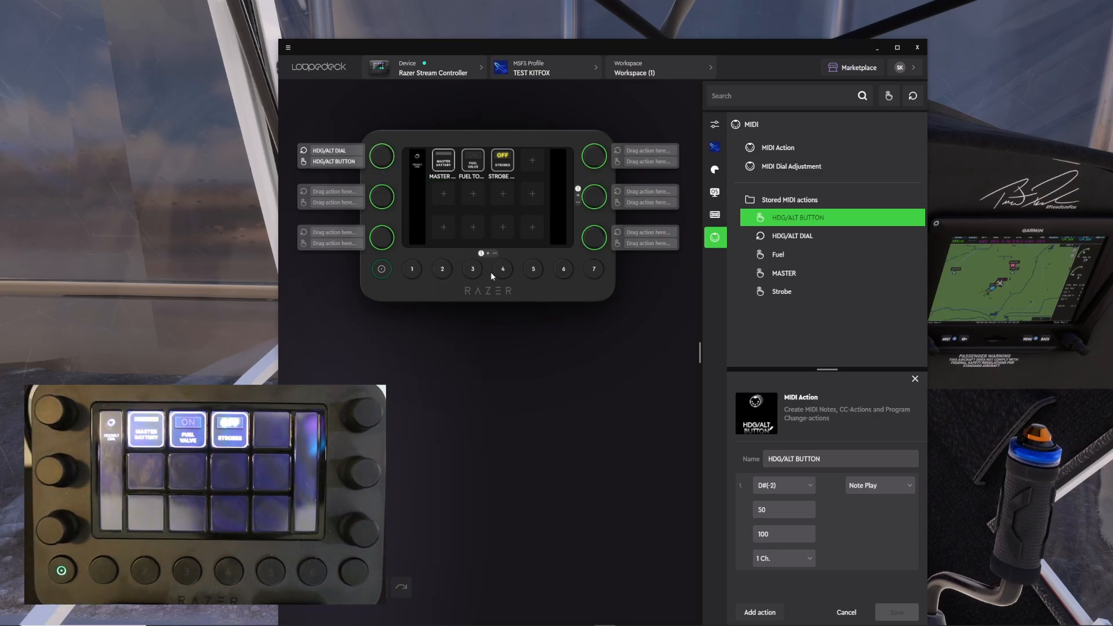
{"action": "key", "text": "alt+Tab"}
{"action": "key", "text": "alt+Tab"}
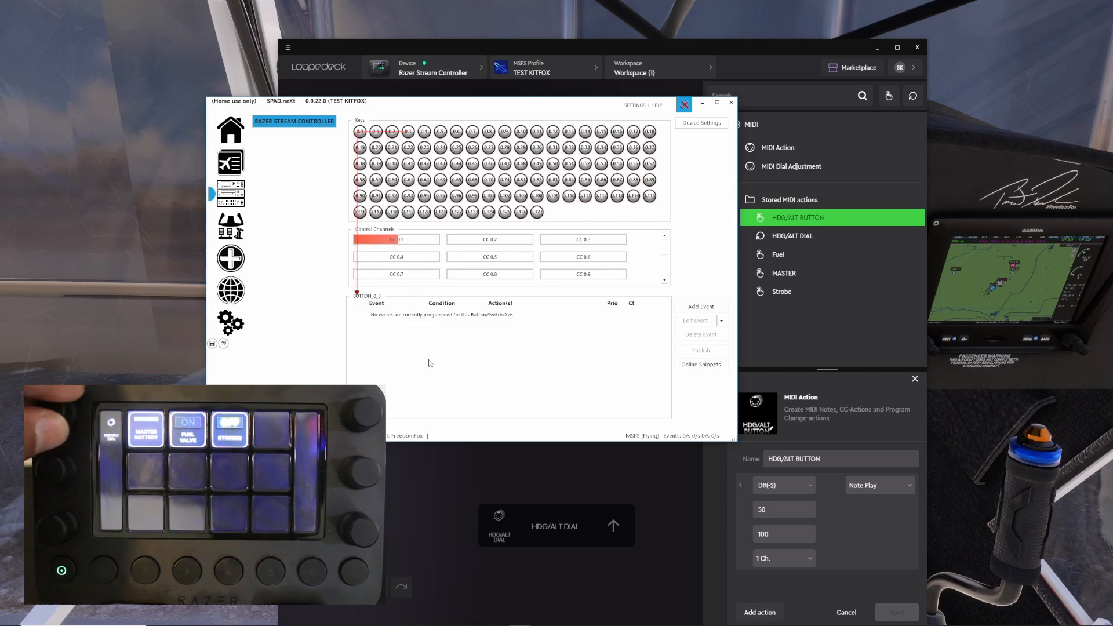
- Add a Button pressed event to BUTTON_0_3 and start a Change Data value action for it
{"action": "left_click", "coordinate": [410, 135]}
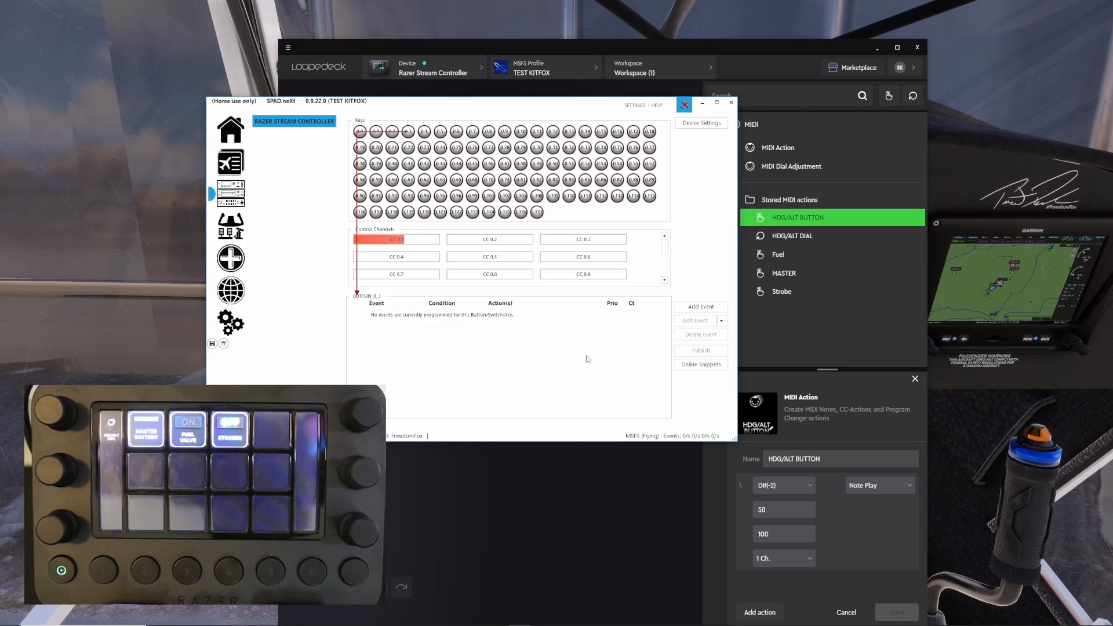
{"action": "left_click", "coordinate": [702, 307]}
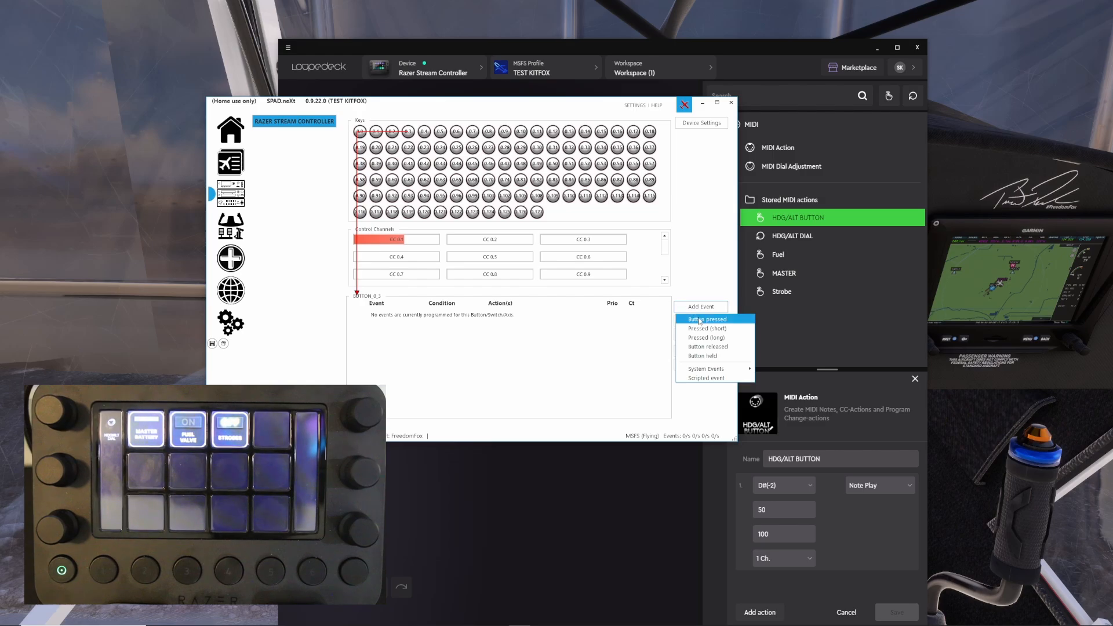
{"action": "left_click", "coordinate": [724, 320]}
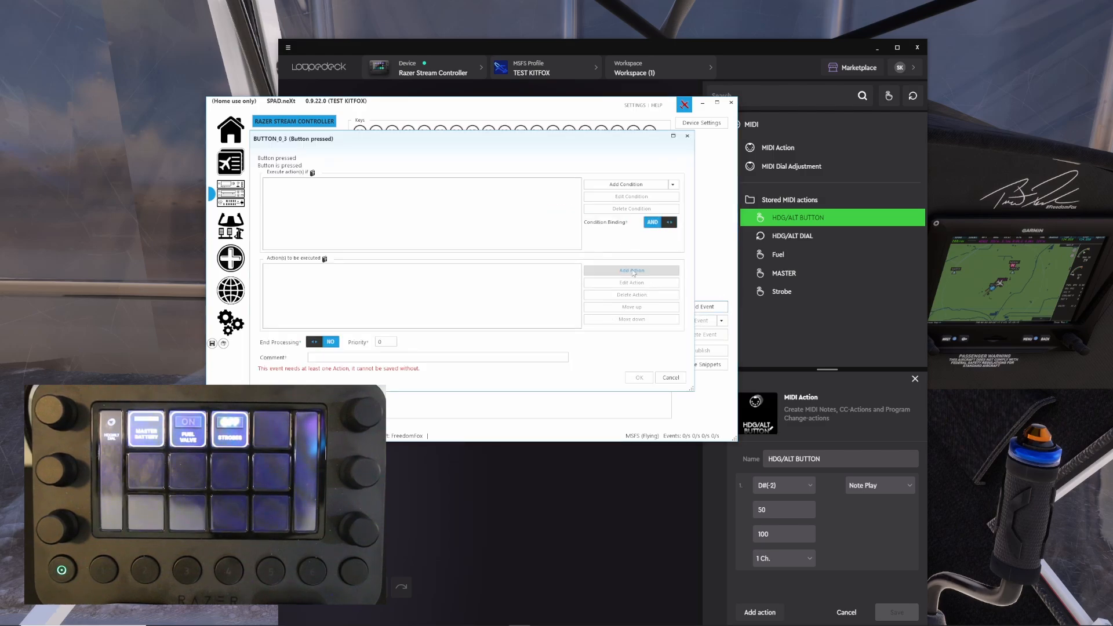
{"action": "left_click", "coordinate": [642, 272]}
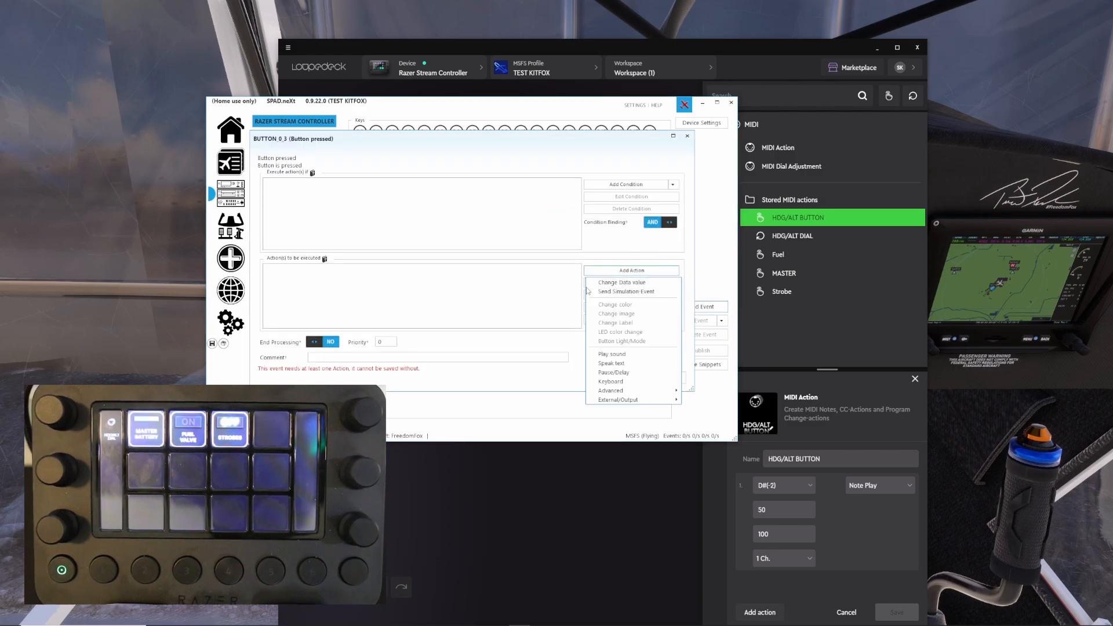
{"action": "left_click", "coordinate": [640, 282]}
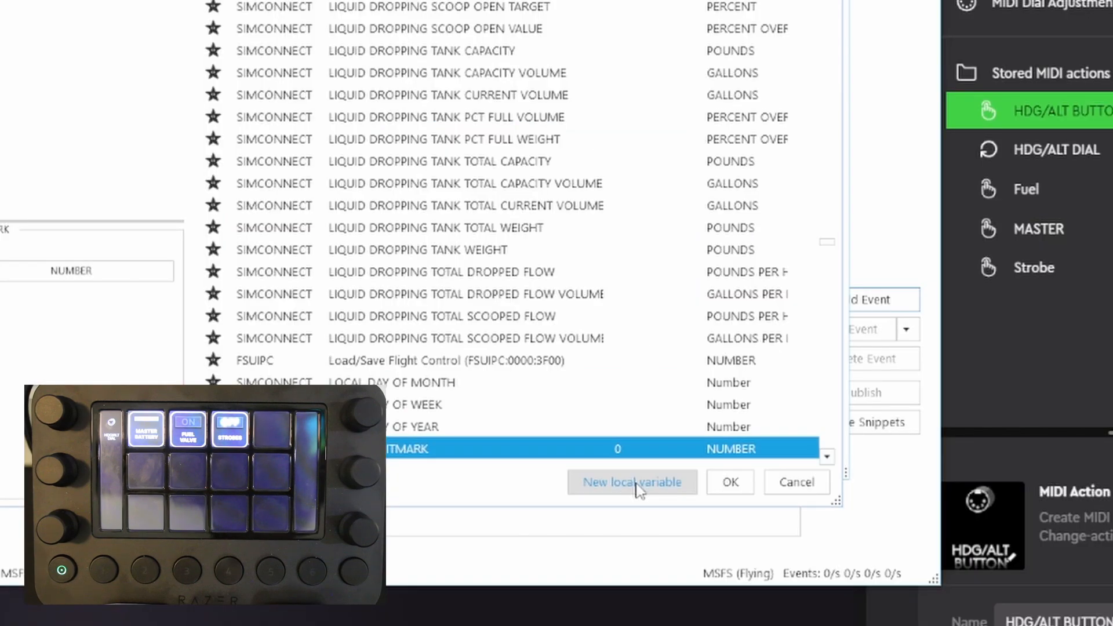
- Start a new local variable for the action's target and name it Heading_Altitude_Selector
{"action": "left_click", "coordinate": [638, 486]}
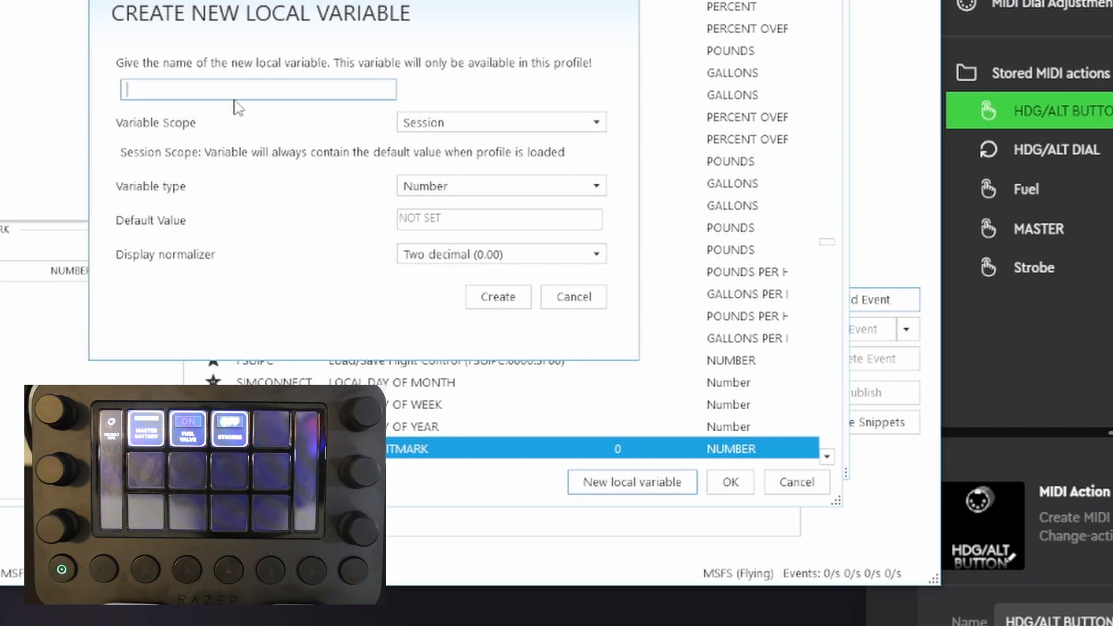
{"action": "type", "text": "hE"}
{"action": "key", "text": "BackSpace"}
{"action": "key", "text": "BackSpace"}
{"action": "type", "text": "H"}
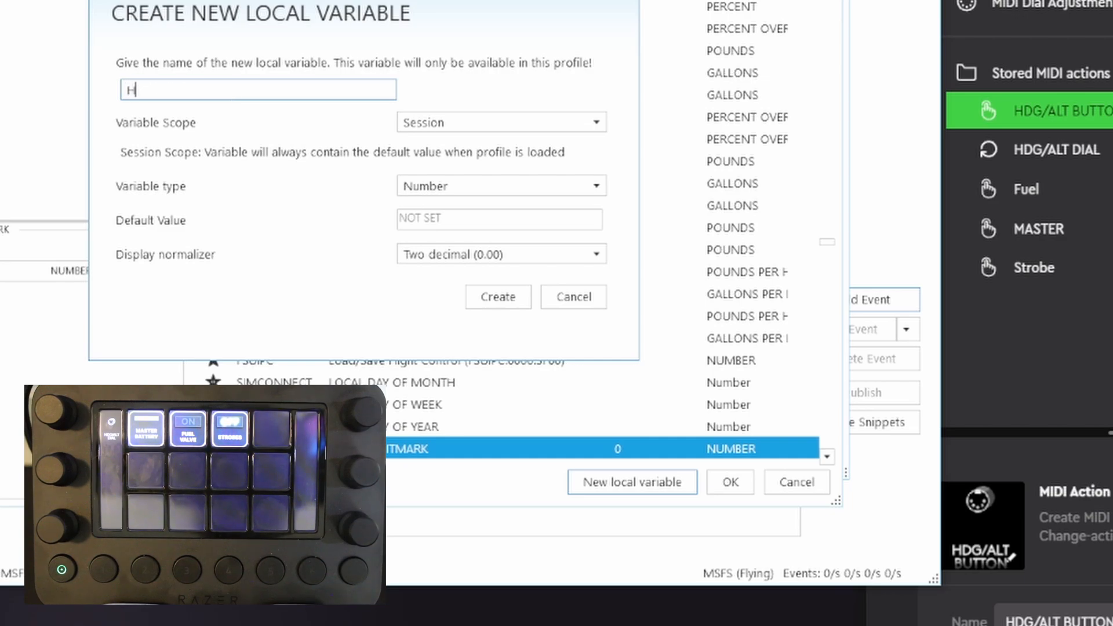
{"action": "type", "text": "ead"}
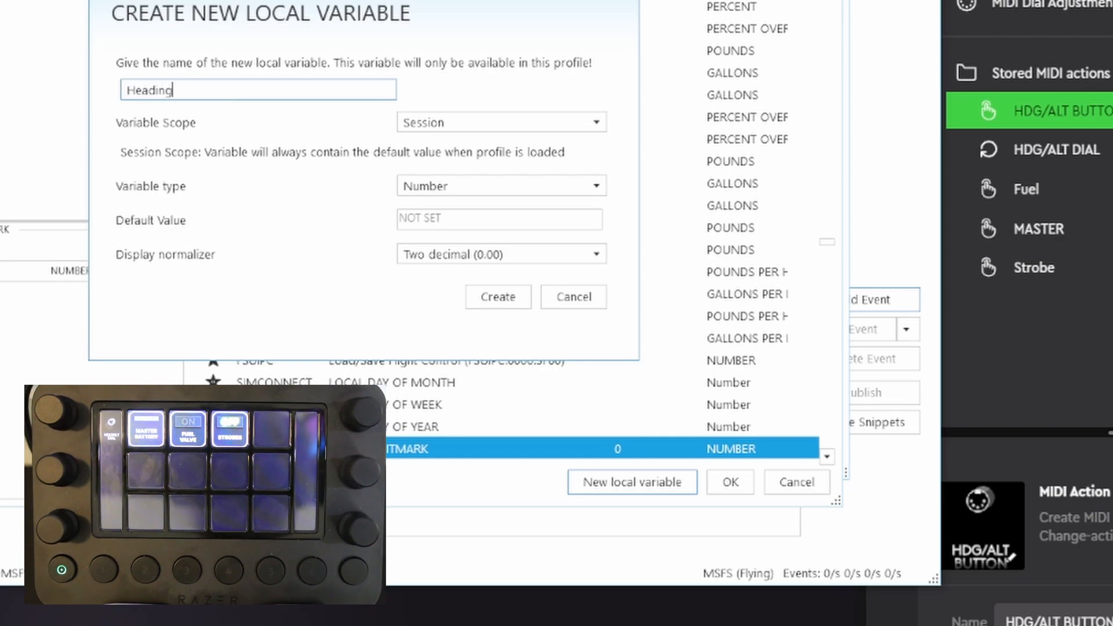
{"action": "type", "text": "ing_Altitud"}
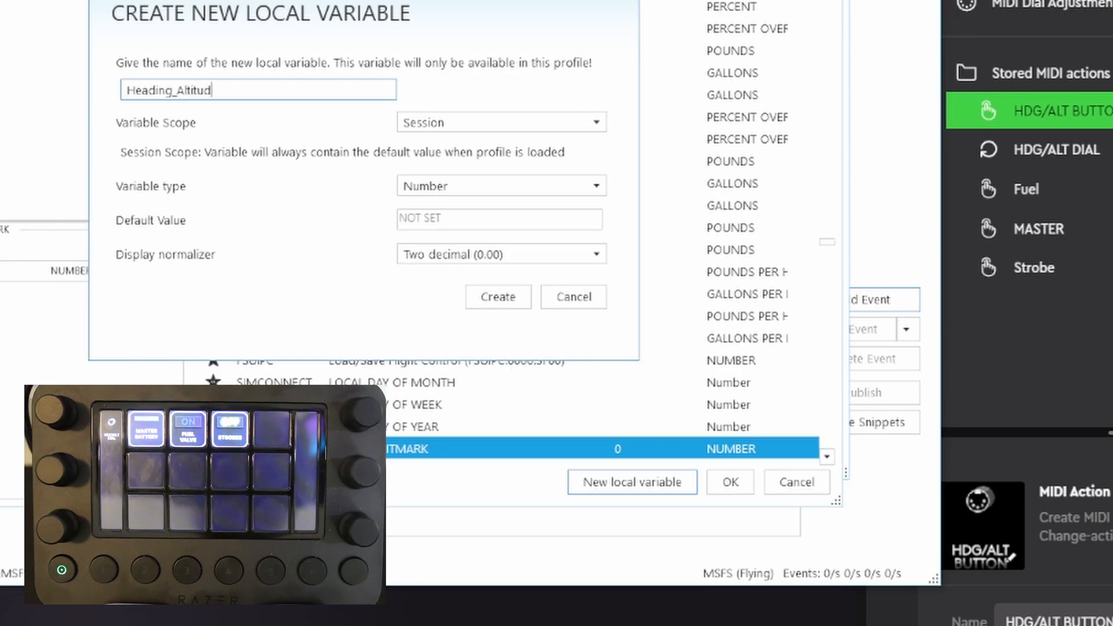
{"action": "type", "text": "e_"}
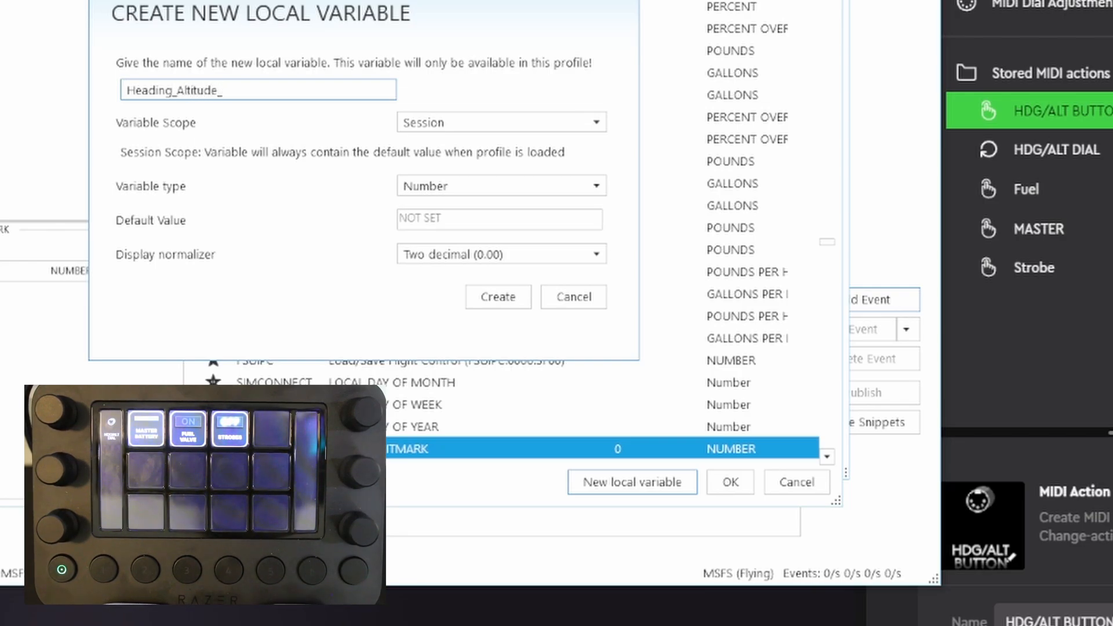
{"action": "type", "text": "Selector"}
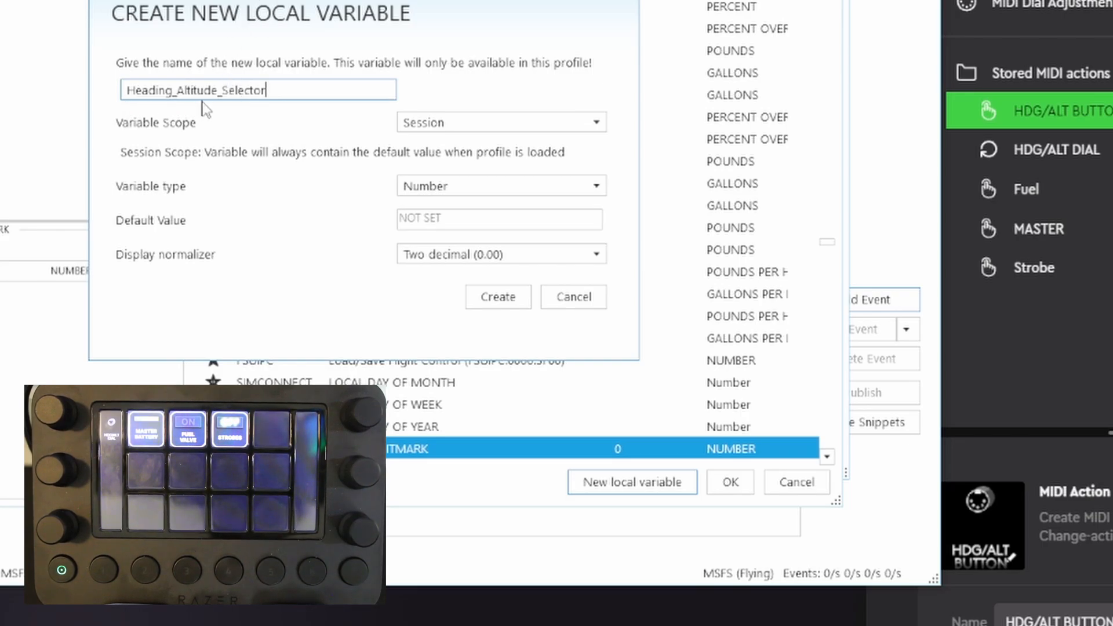
- Set the variable's scope to Profile and its display normalizer to No decimal (0), and create it as the action's target
{"action": "left_click", "coordinate": [578, 129]}
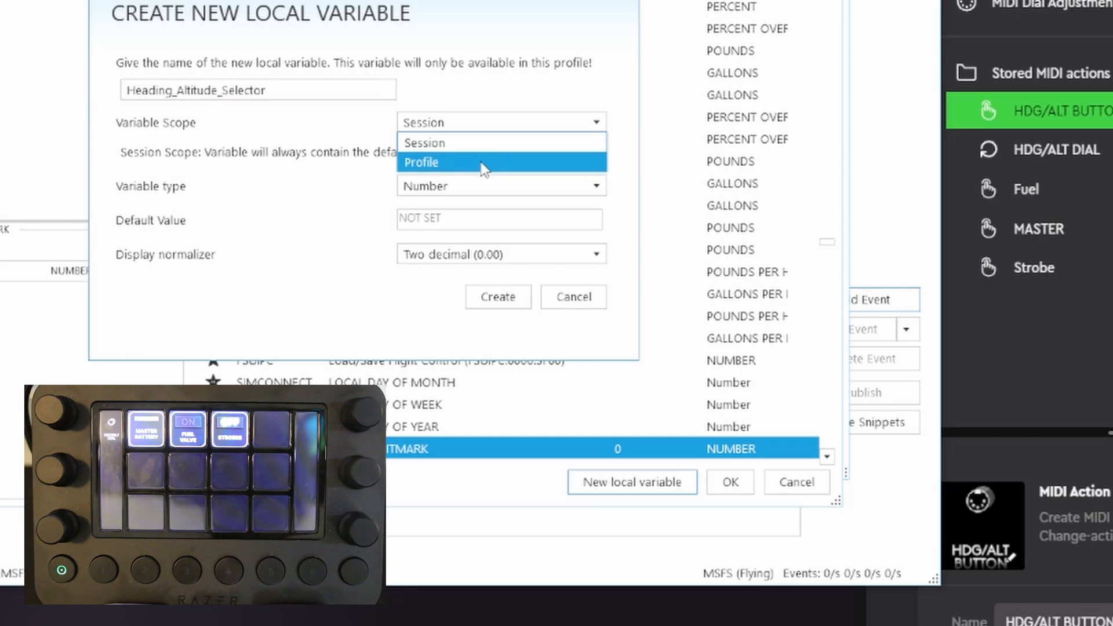
{"action": "left_click", "coordinate": [483, 164]}
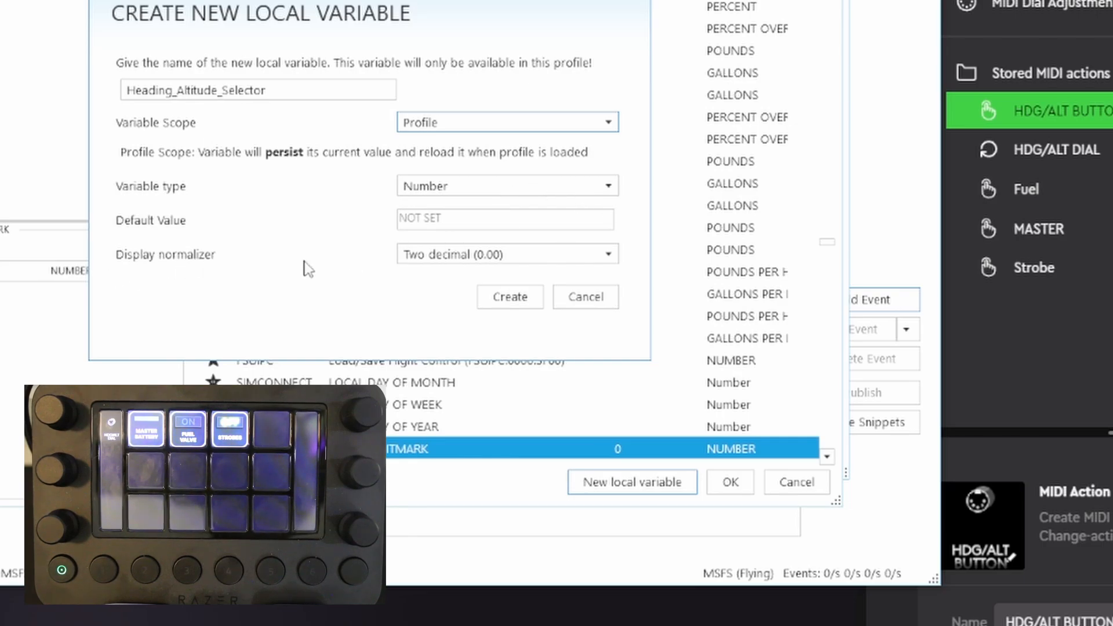
{"action": "left_click", "coordinate": [605, 258]}
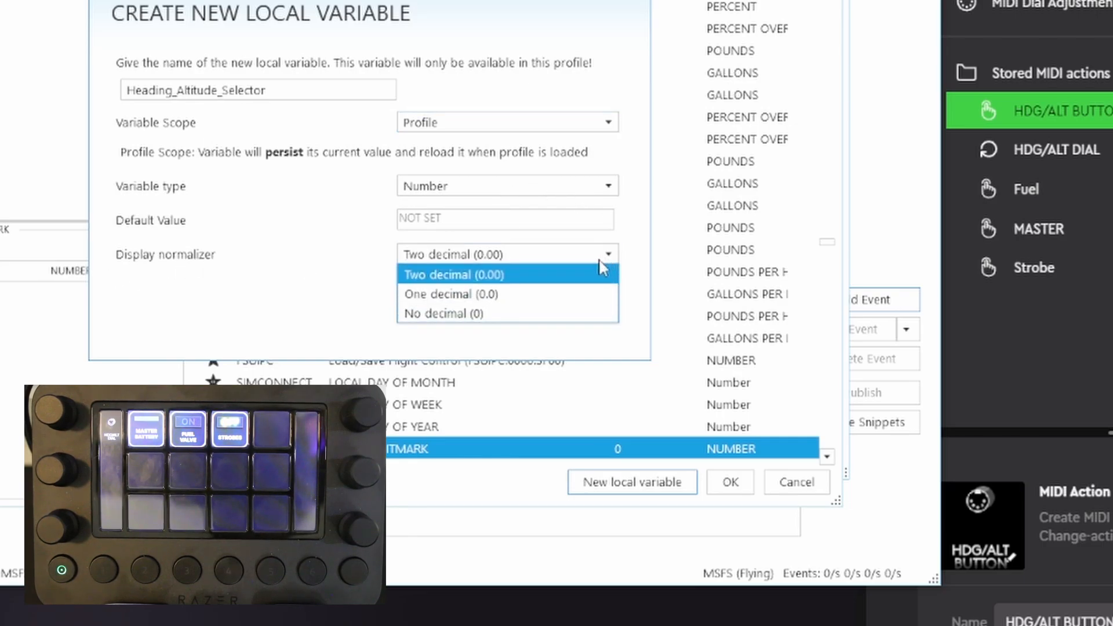
{"action": "left_click", "coordinate": [470, 316]}
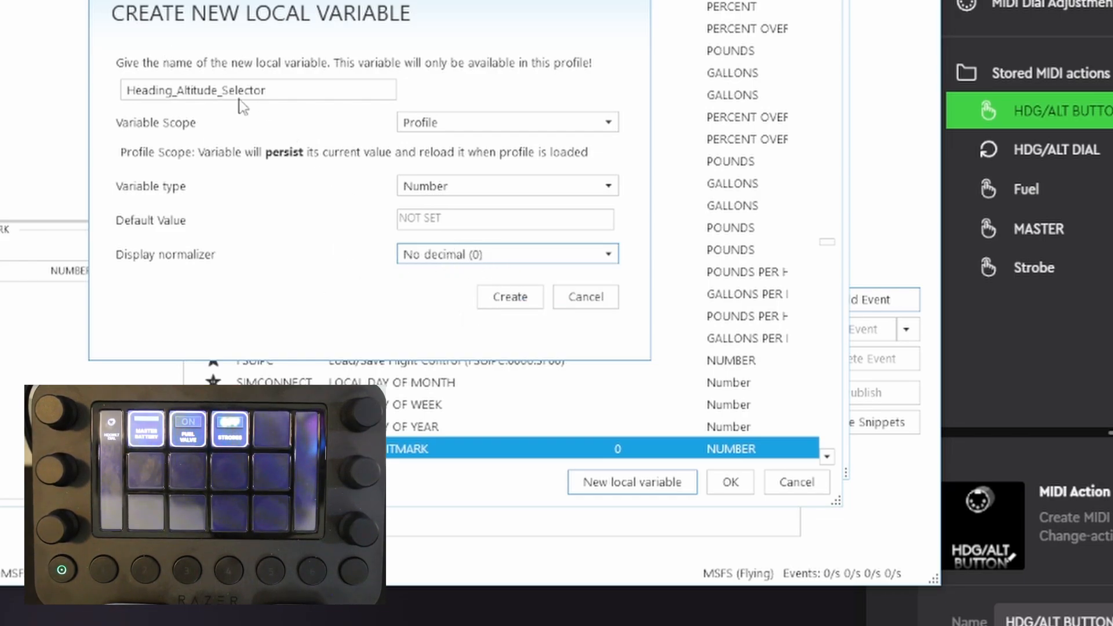
{"action": "left_click", "coordinate": [514, 300]}
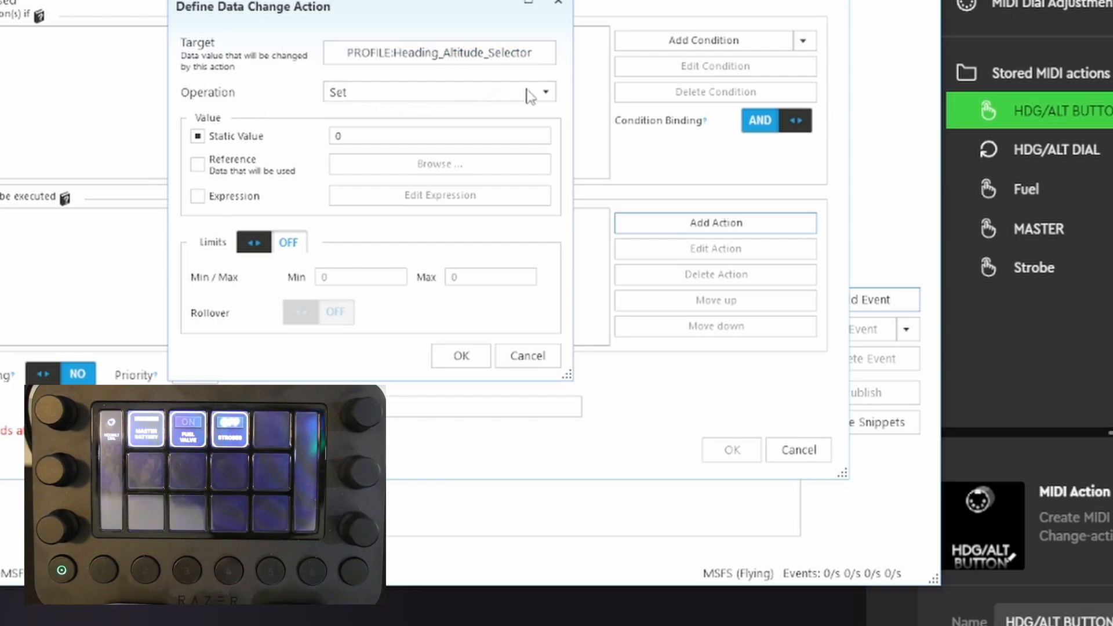
- Set the data change operation to Increment with a static value of 1
{"action": "left_click", "coordinate": [546, 93]}
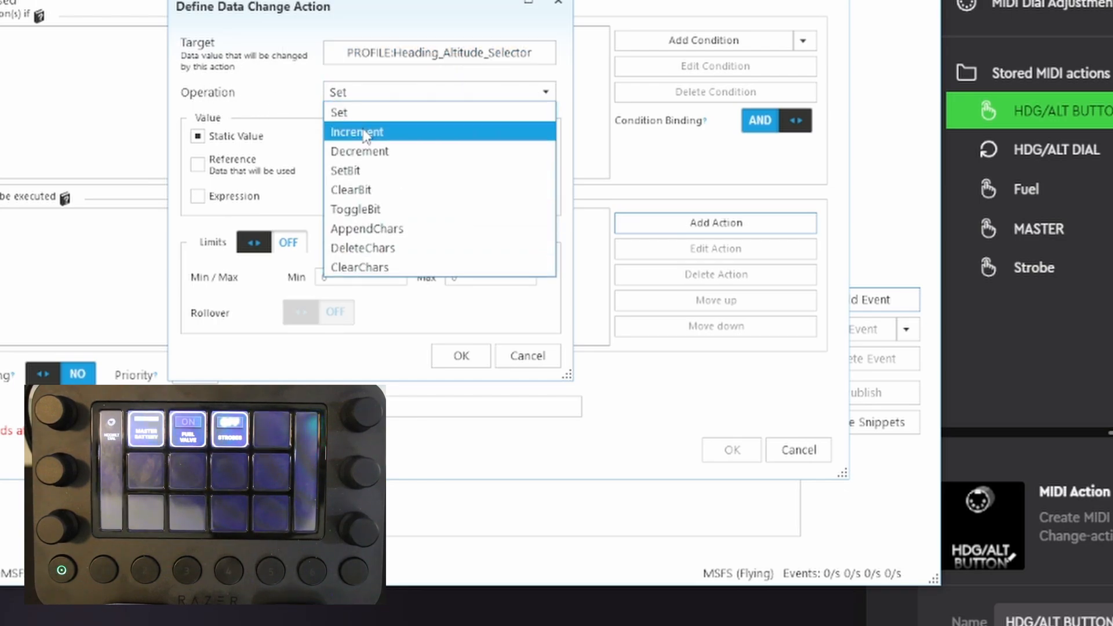
{"action": "left_click", "coordinate": [364, 132]}
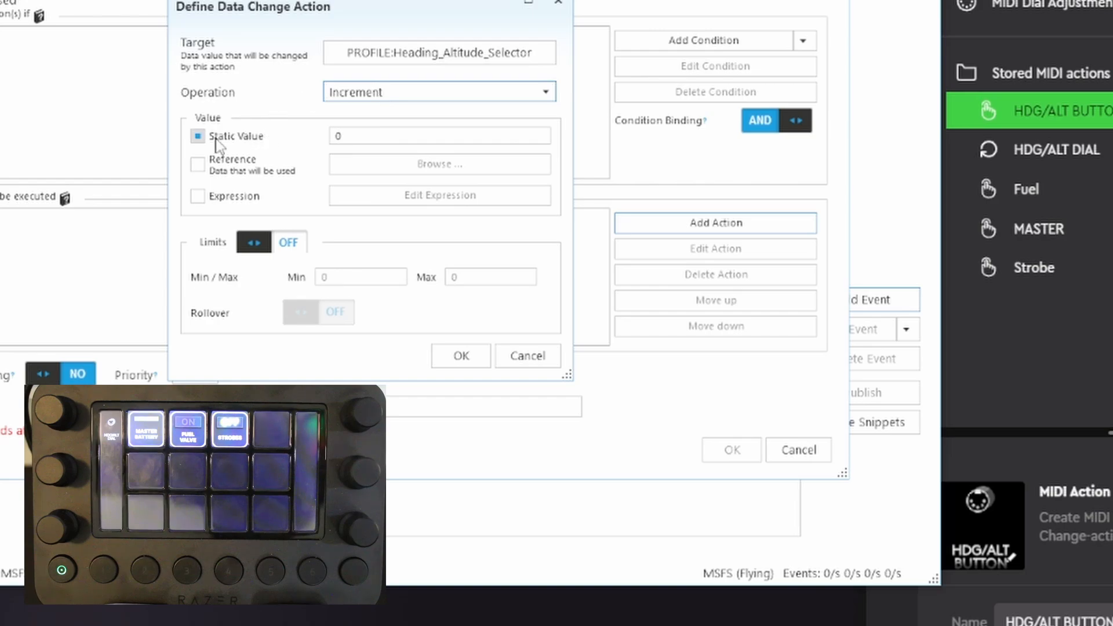
{"action": "left_click", "coordinate": [370, 135]}
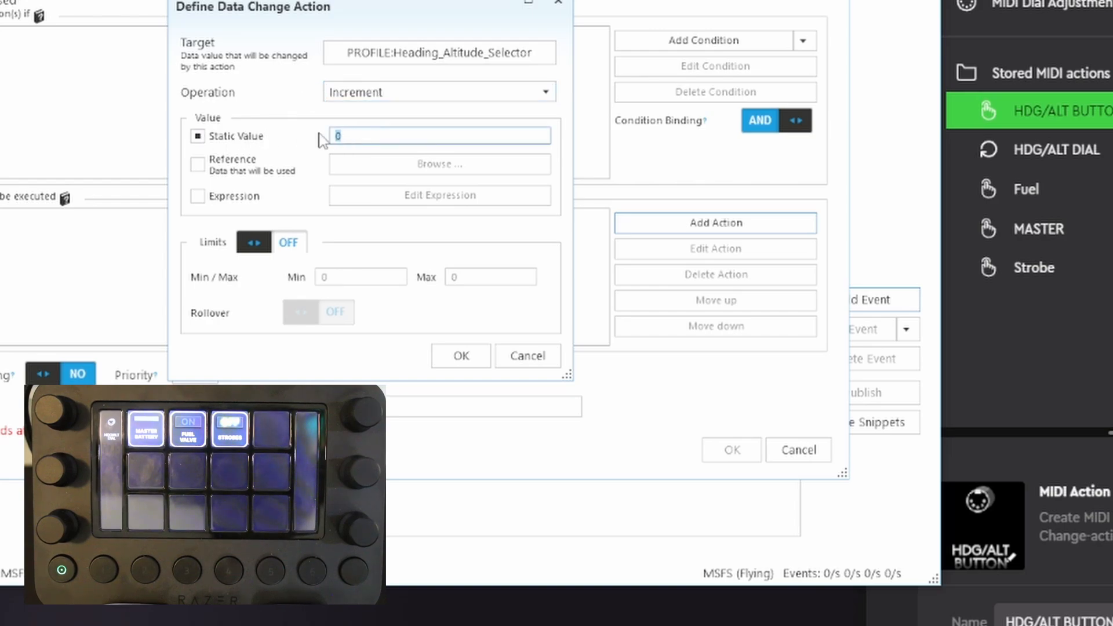
{"action": "key", "text": "BackSpace"}
{"action": "type", "text": "1"}
- Enable limits from 0 to 1 with rollover for the data change action, and save the action and its Button pressed event
{"action": "left_click", "coordinate": [253, 248]}
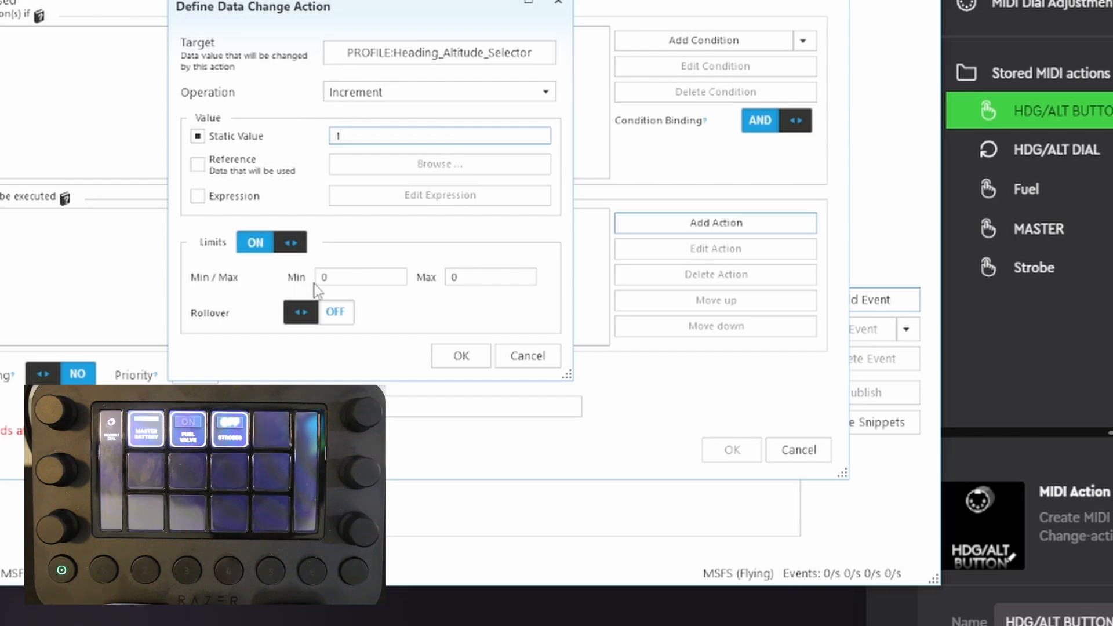
{"action": "left_click", "coordinate": [481, 276]}
{"action": "key", "text": "BackSpace"}
{"action": "type", "text": "1"}
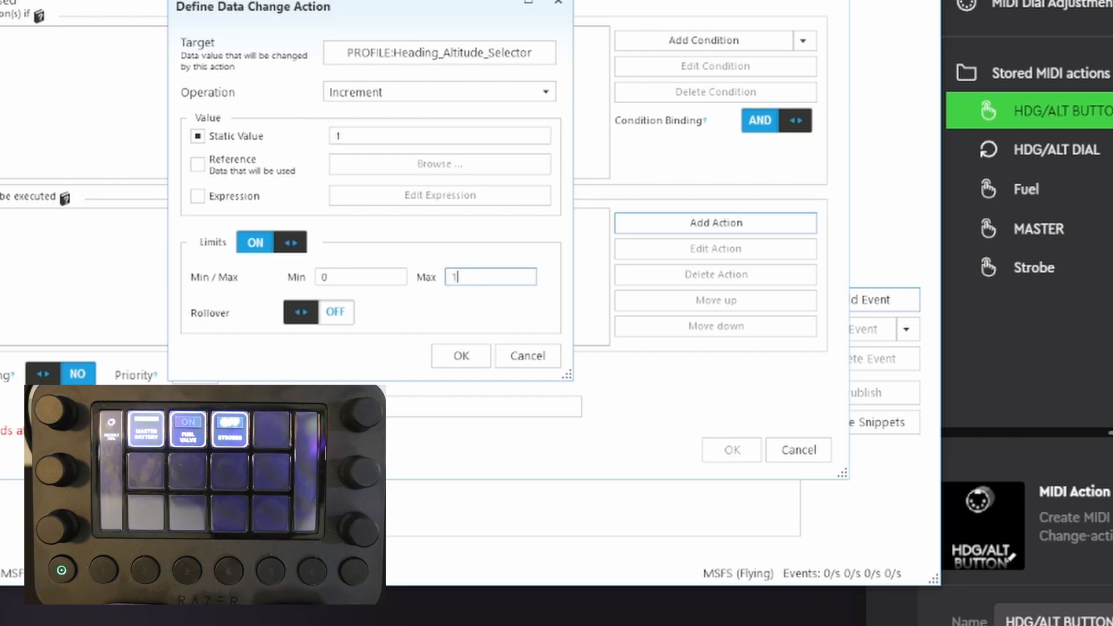
{"action": "left_click", "coordinate": [309, 321]}
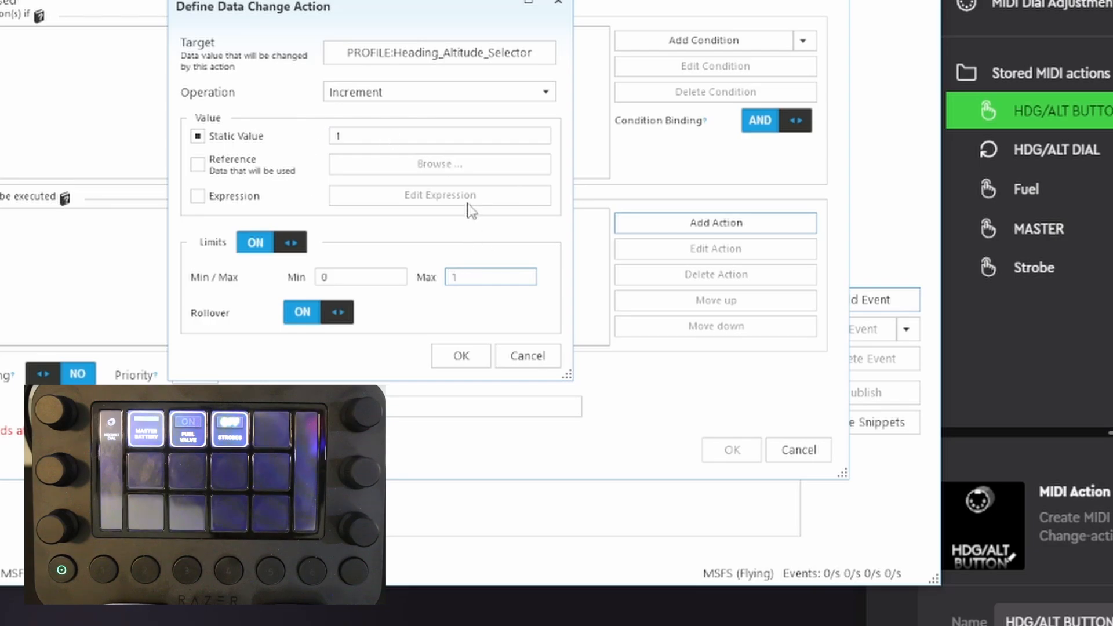
{"action": "left_click", "coordinate": [461, 360]}
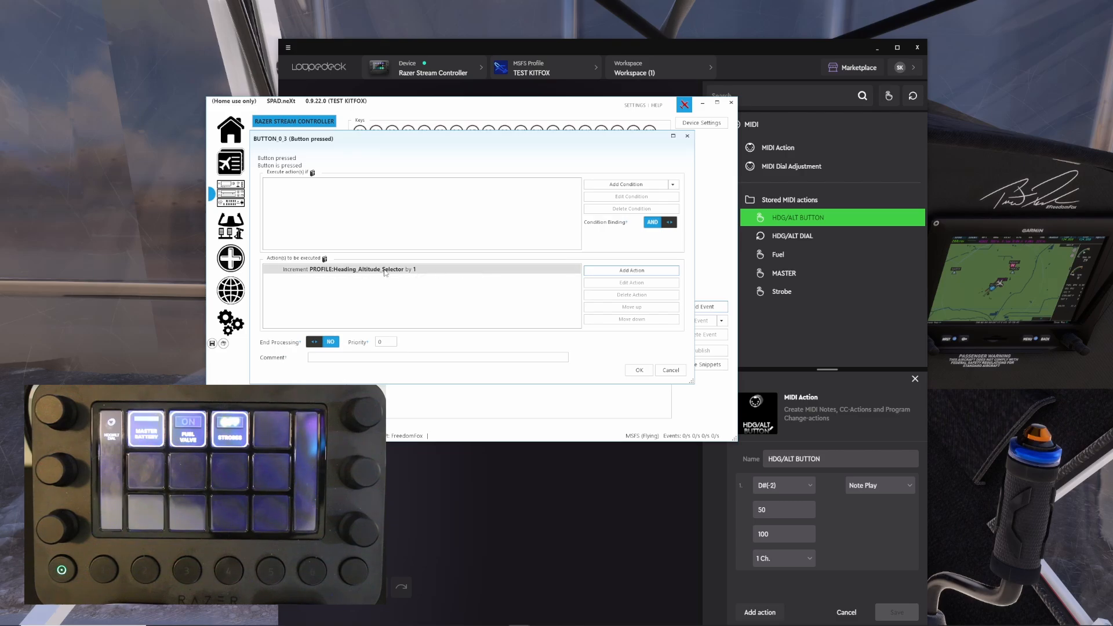
{"action": "left_click", "coordinate": [639, 371]}
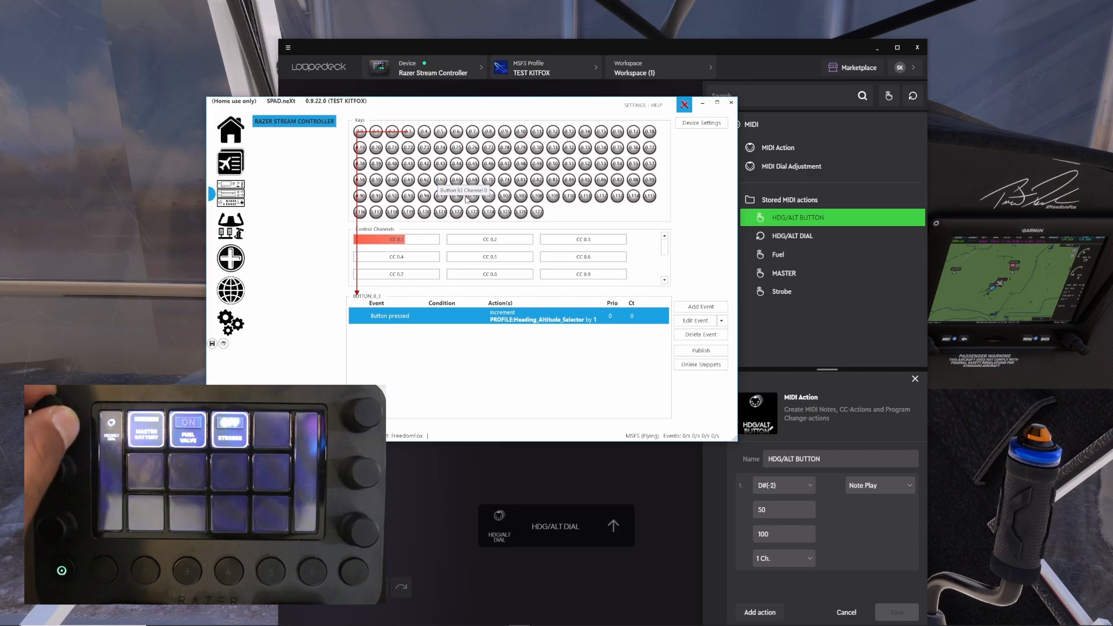
{"action": "left_click", "coordinate": [421, 247]}
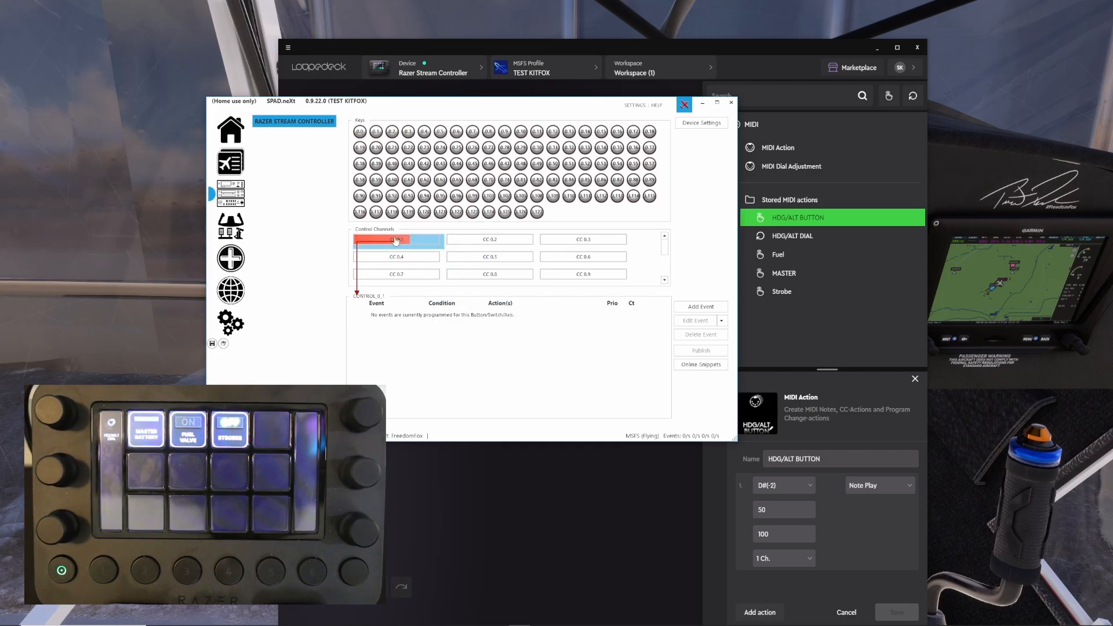
{"action": "left_click", "coordinate": [700, 307]}
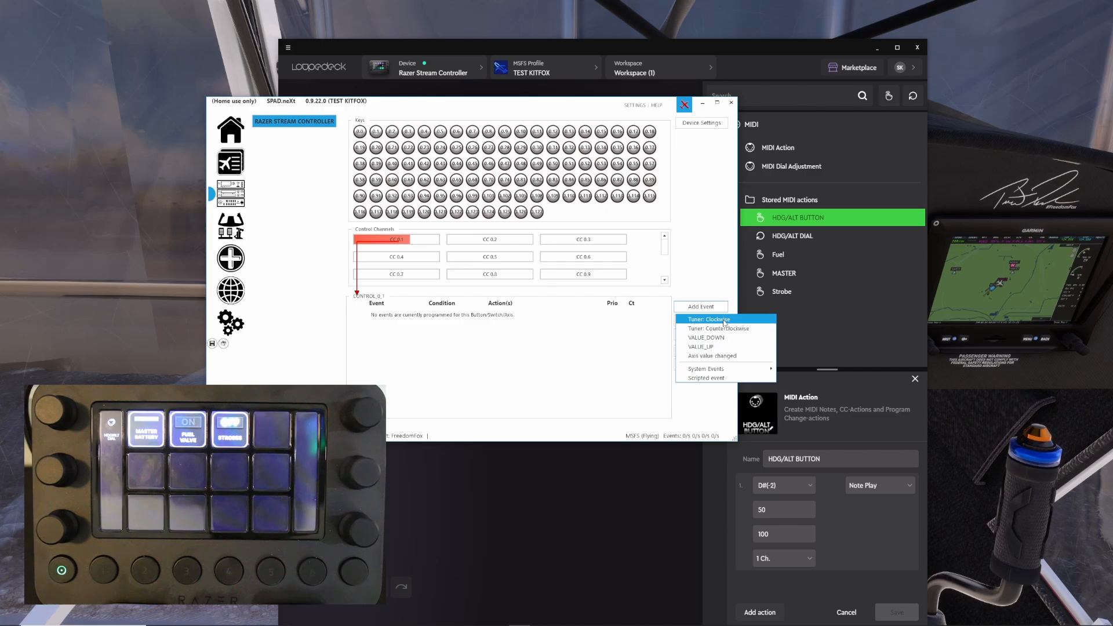
{"action": "left_click", "coordinate": [724, 320]}
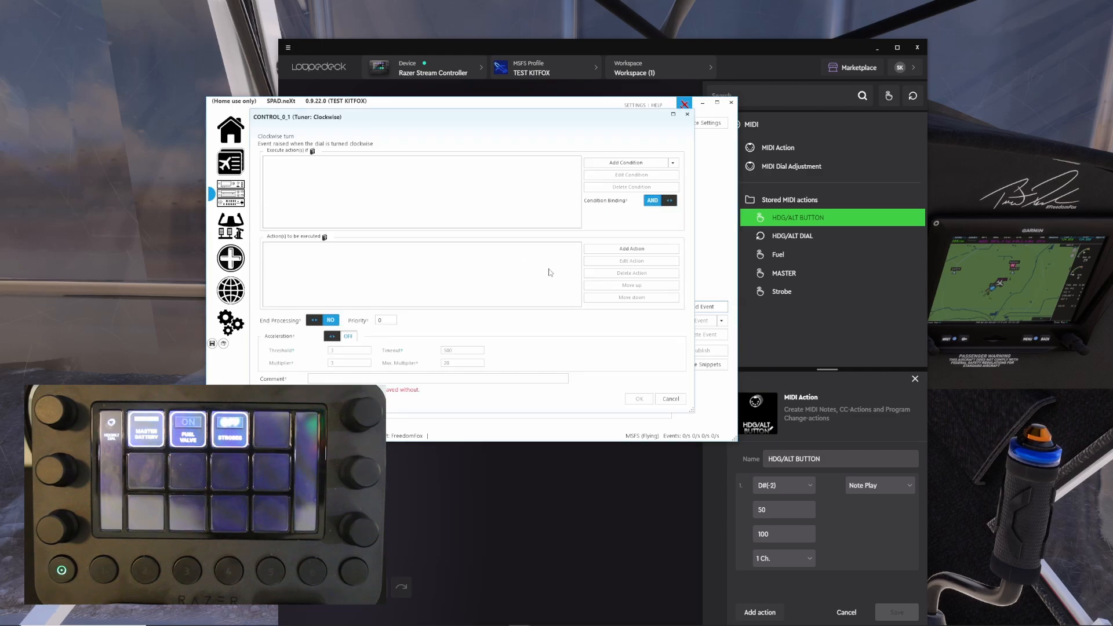
{"action": "left_click", "coordinate": [671, 399]}
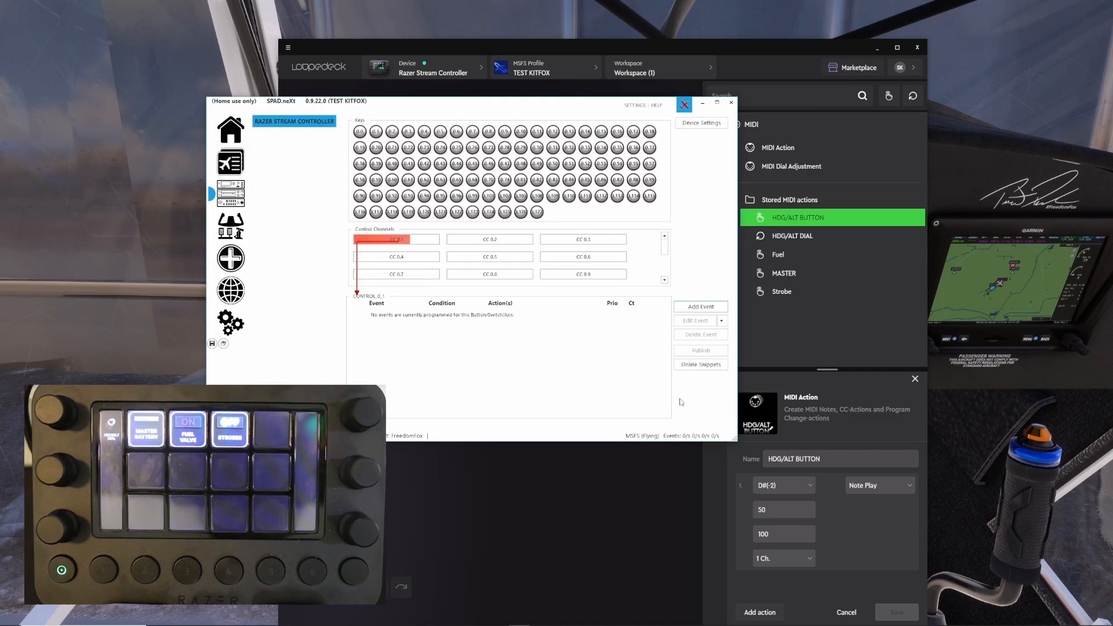
- Search the Data Monitor's available data for "heading" and add all matching entries to the monitor
{"action": "left_click", "coordinate": [230, 260]}
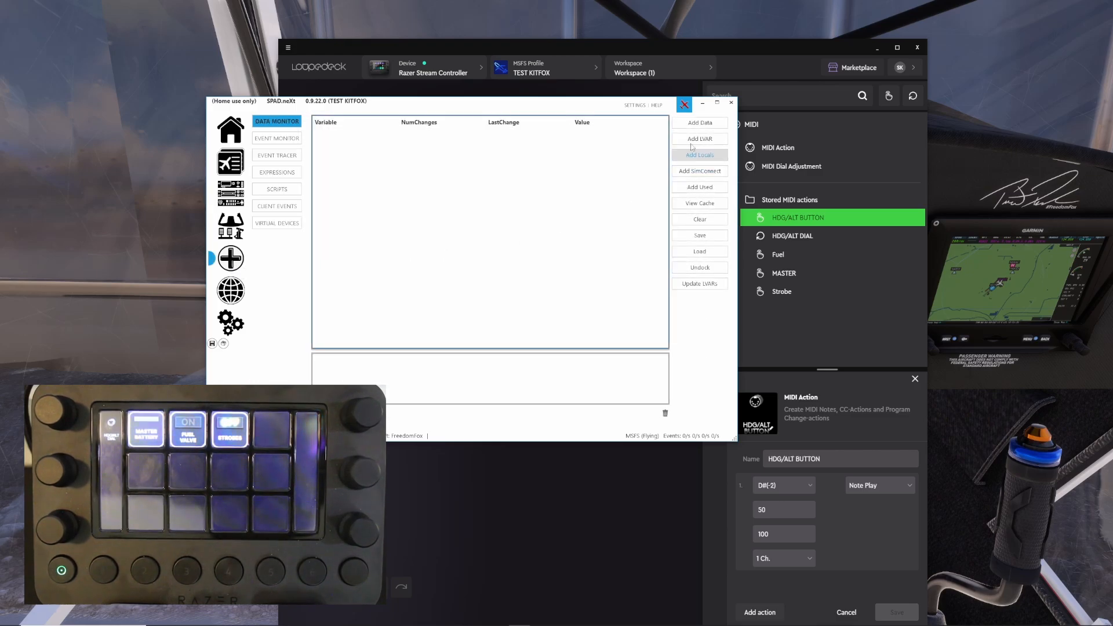
{"action": "left_click", "coordinate": [718, 123]}
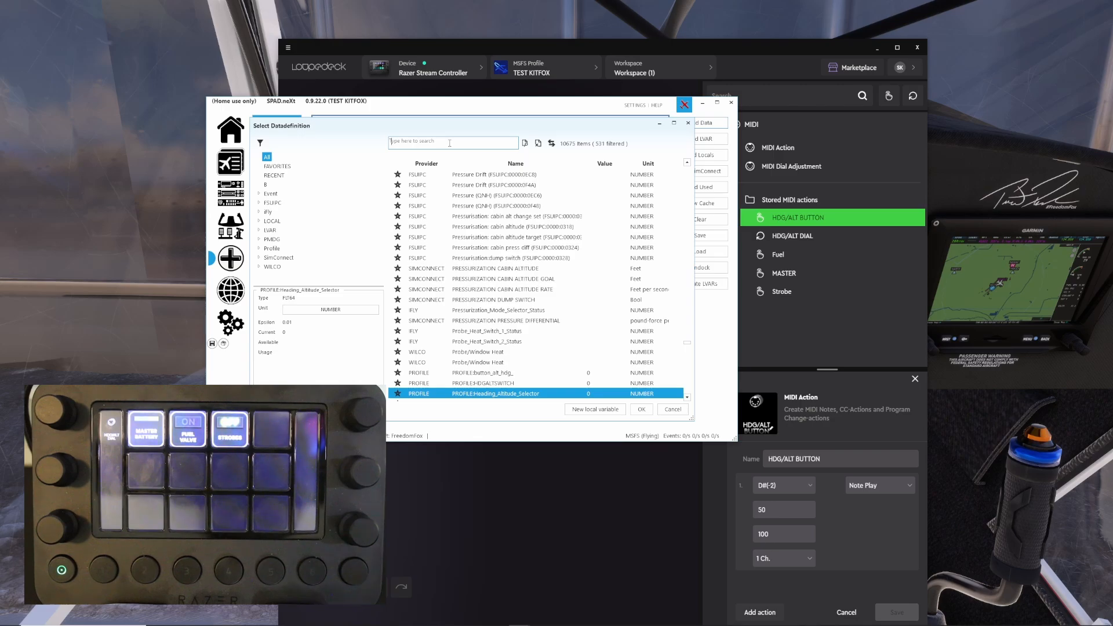
{"action": "type", "text": "heading"}
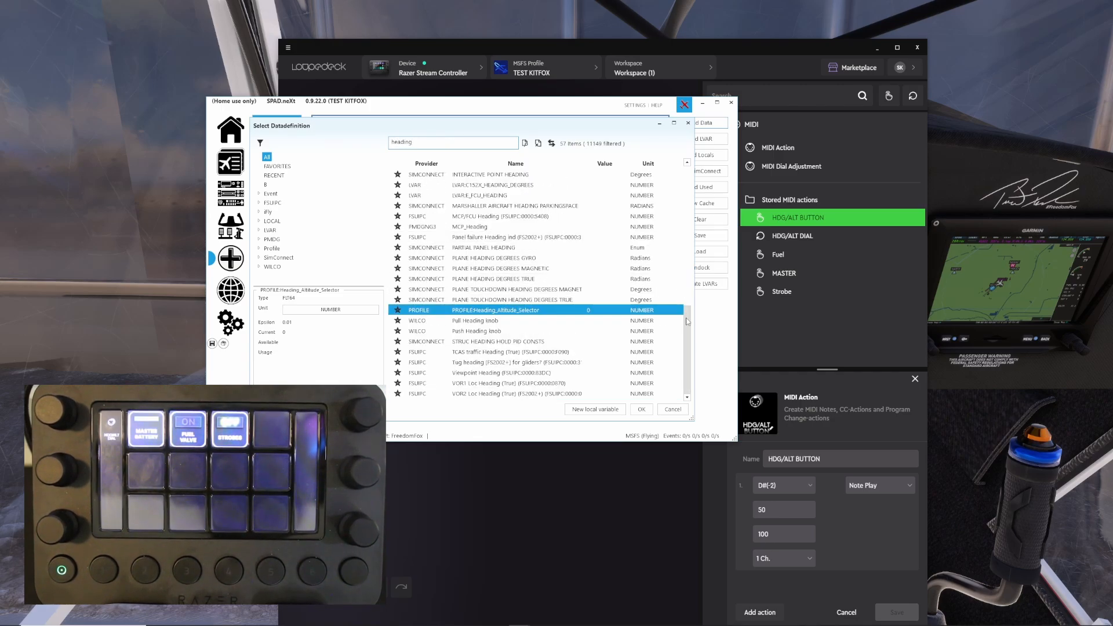
{"action": "scroll", "coordinate": [580, 261], "scroll_direction": "up", "scroll_amount": 10}
{"action": "left_click", "coordinate": [548, 175]}
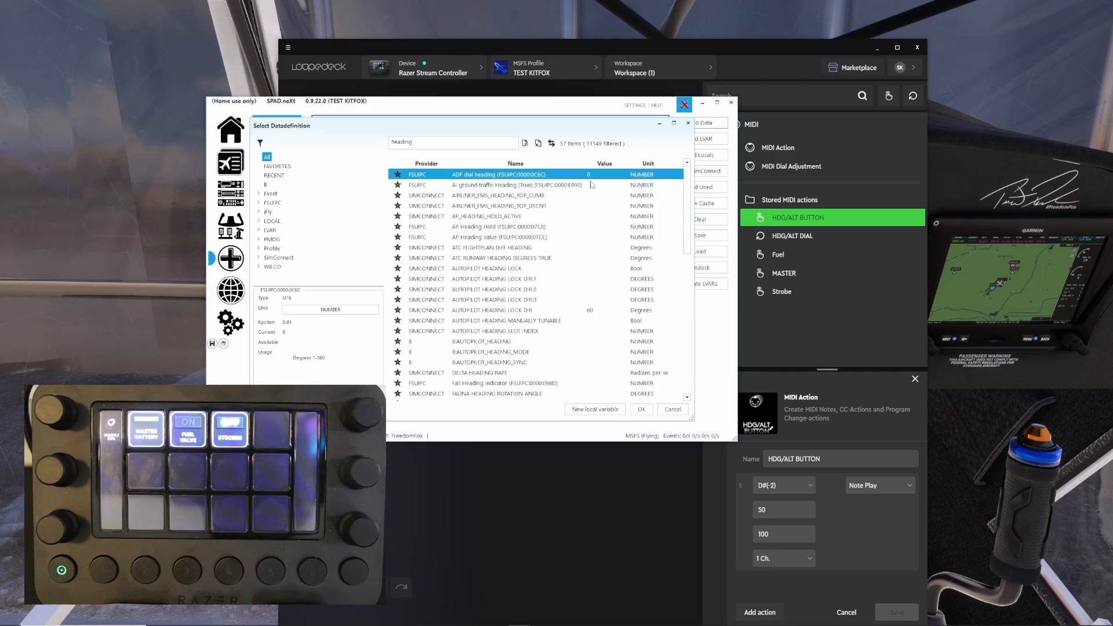
{"action": "left_click_drag", "start_coordinate": [687, 200], "coordinate": [708, 359]}
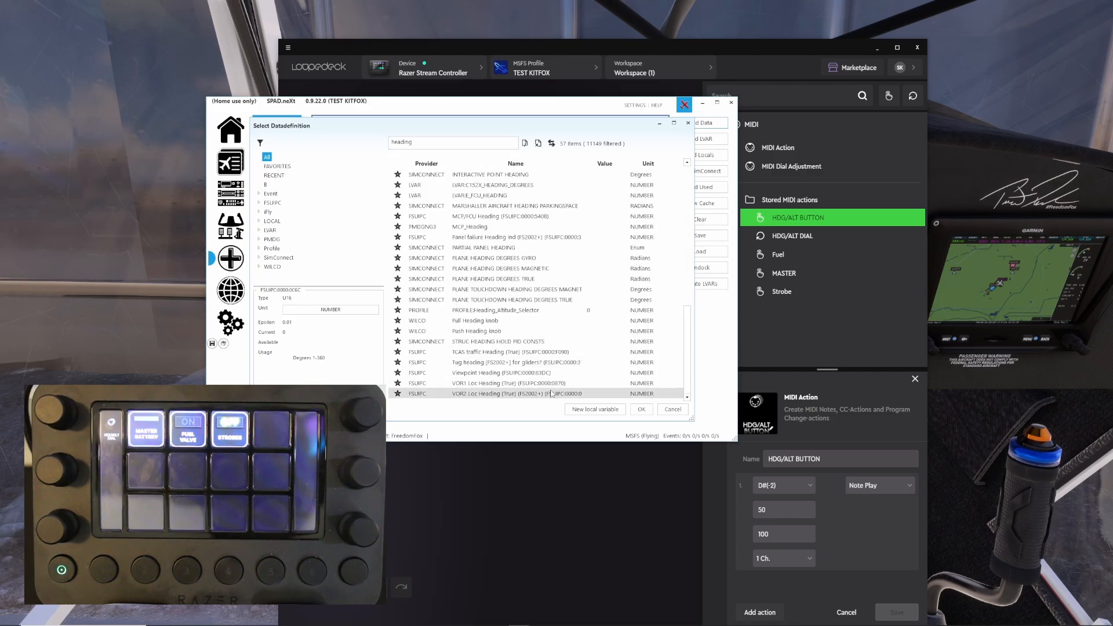
{"action": "left_click", "coordinate": [533, 395], "text": "shift"}
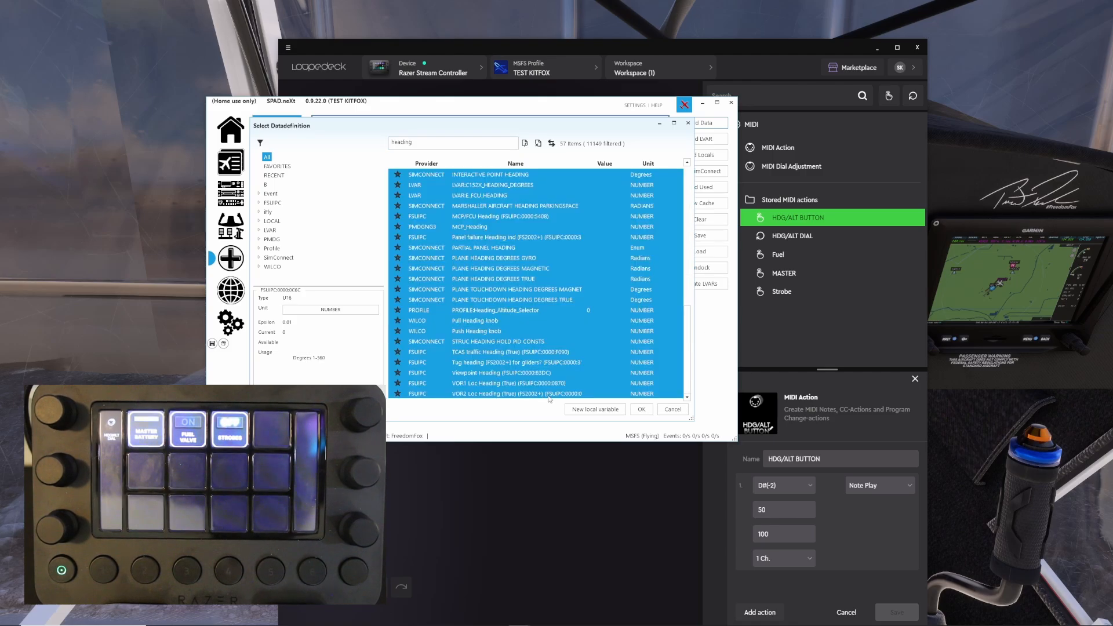
{"action": "left_click", "coordinate": [640, 410]}
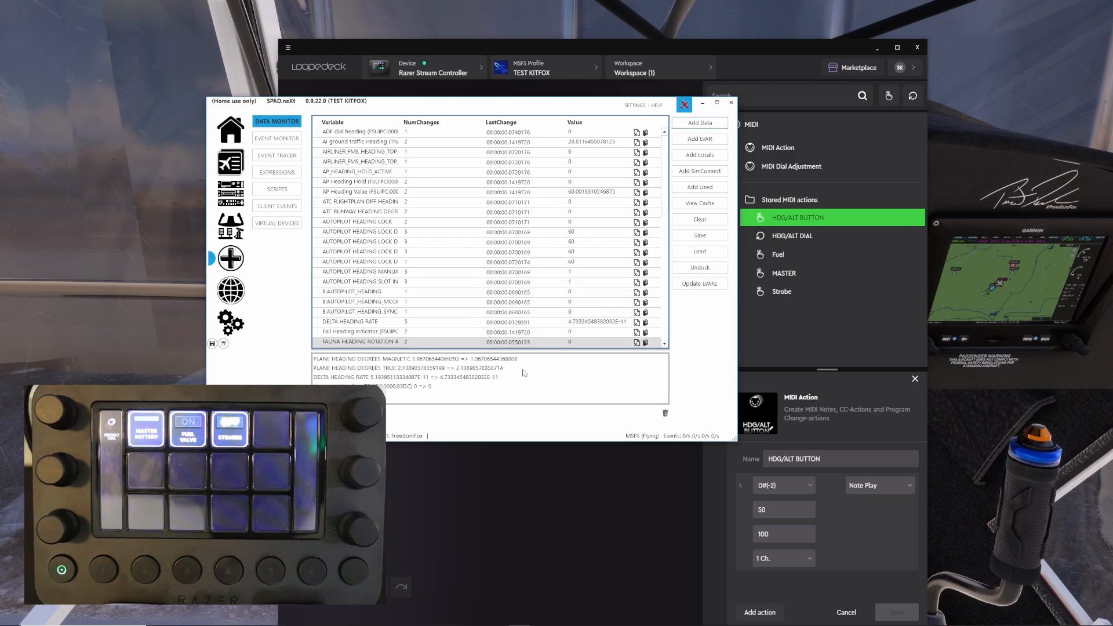
- Clear the Data Monitor's change log and switch to the simulator to turn the Garmin's heading knob
{"action": "left_click", "coordinate": [665, 414]}
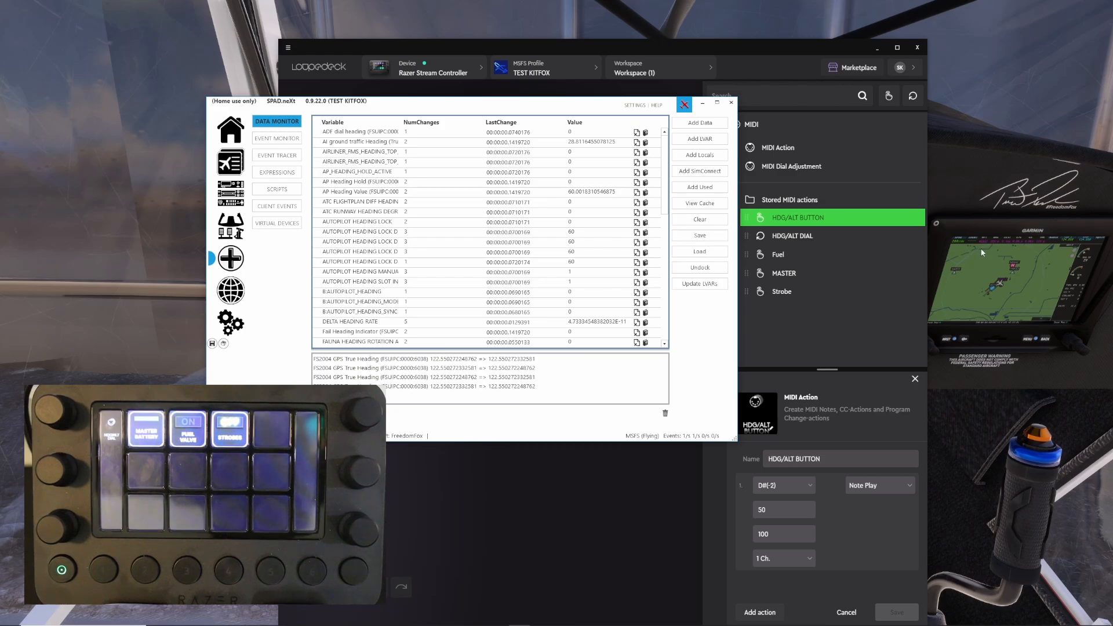
{"action": "left_click", "coordinate": [665, 414]}
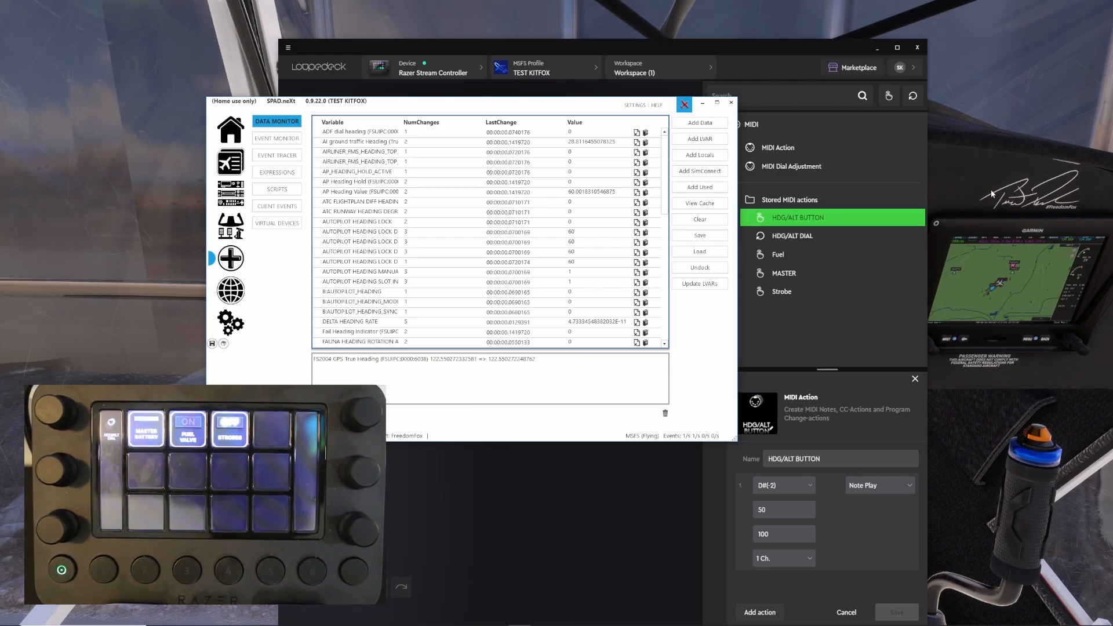
{"action": "left_click", "coordinate": [949, 277]}
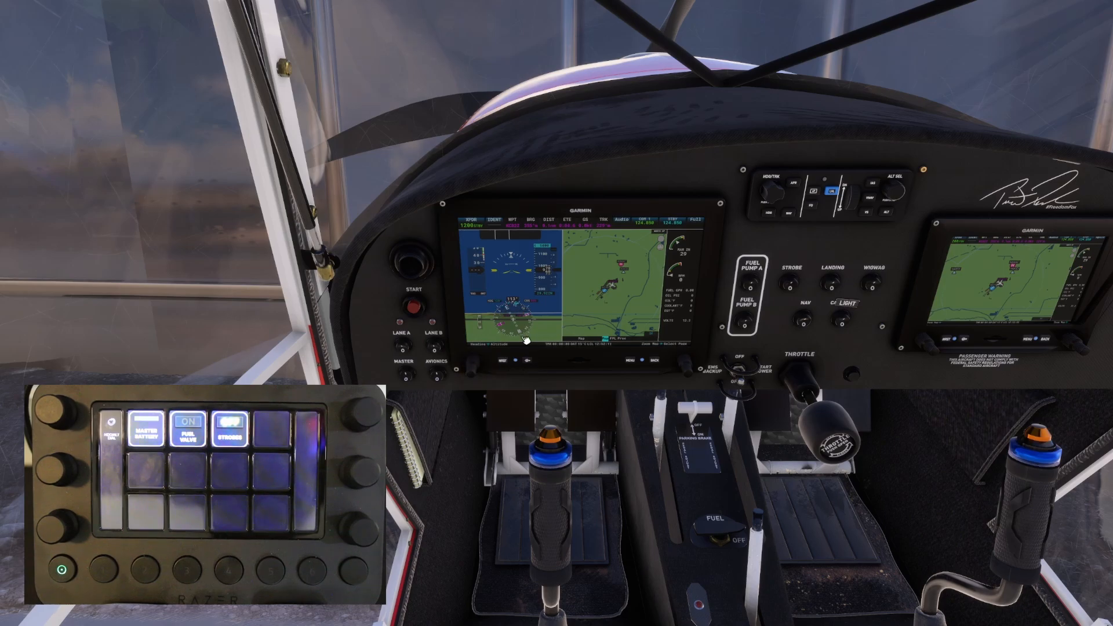
- Return to SPAD.neXt, review the logged heading changes in the Data Monitor, and widen the Variable column to read the full names
{"action": "key", "text": "alt+Tab"}
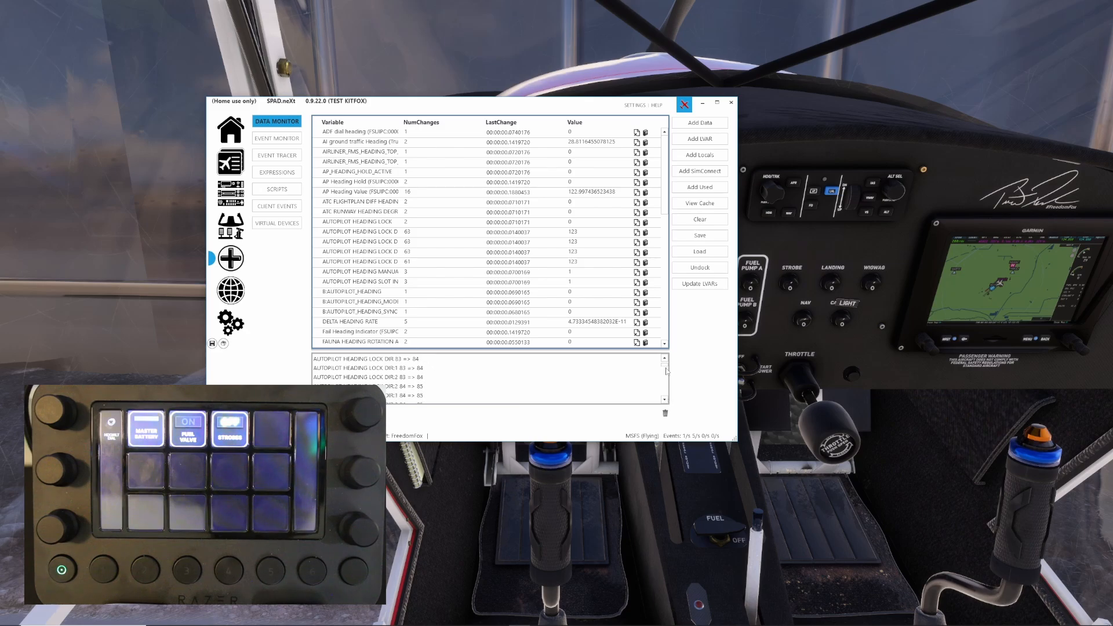
{"action": "left_click", "coordinate": [665, 413]}
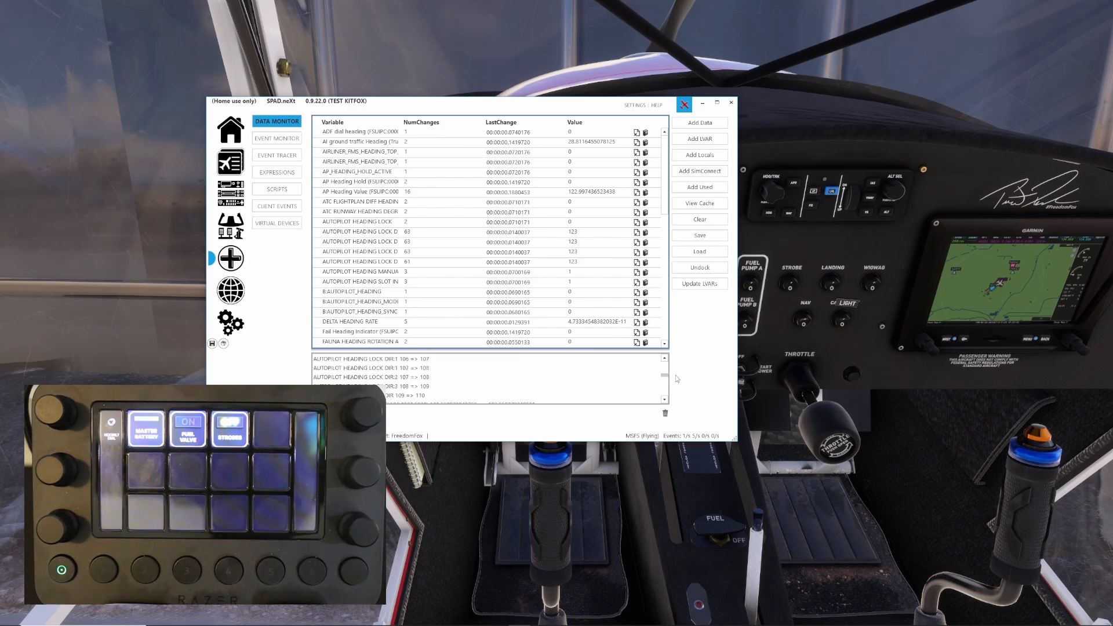
{"action": "left_click_drag", "start_coordinate": [666, 198], "coordinate": [670, 174]}
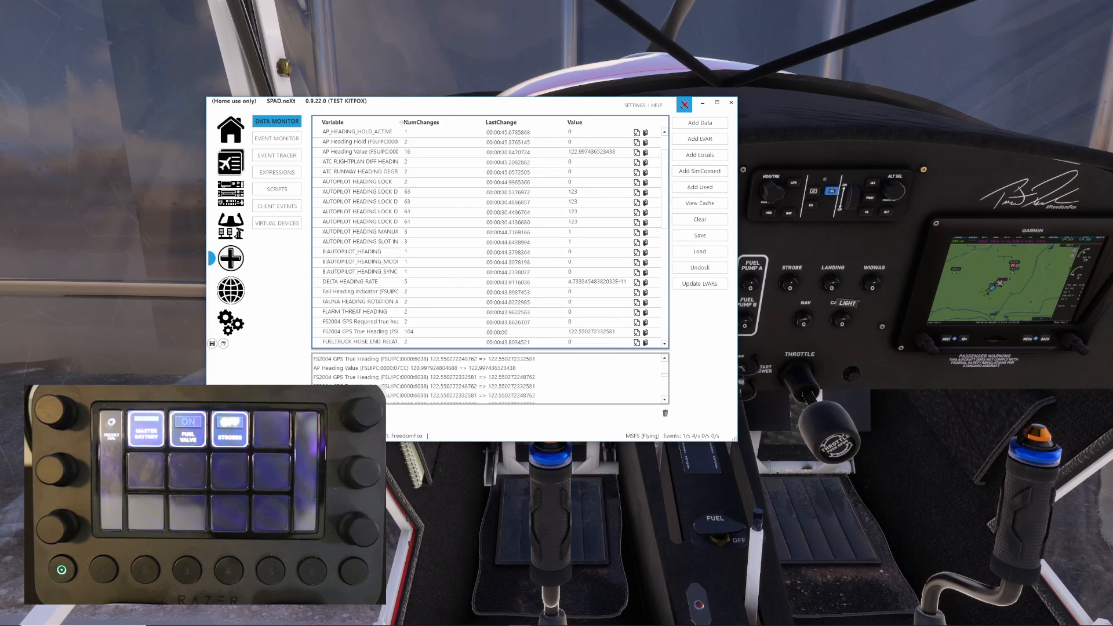
{"action": "left_click_drag", "start_coordinate": [445, 123], "coordinate": [466, 123]}
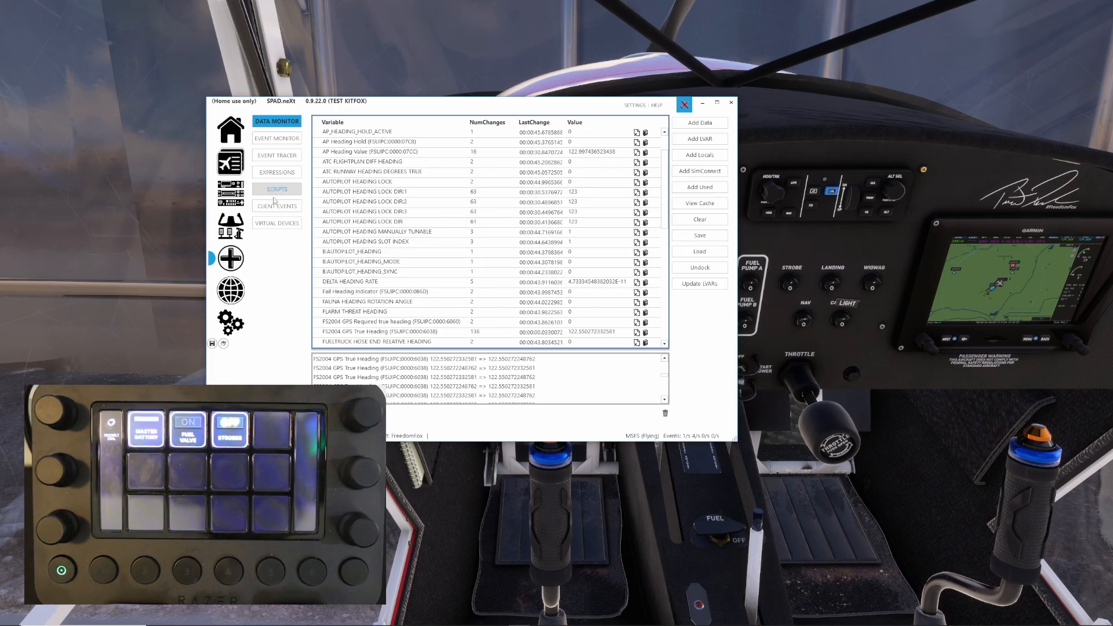
- Add a Tuner: Clockwise event to the Razer Stream Controller's CONTROL_0_1 channel and start a Change Data value action for it
{"action": "left_click", "coordinate": [230, 193]}
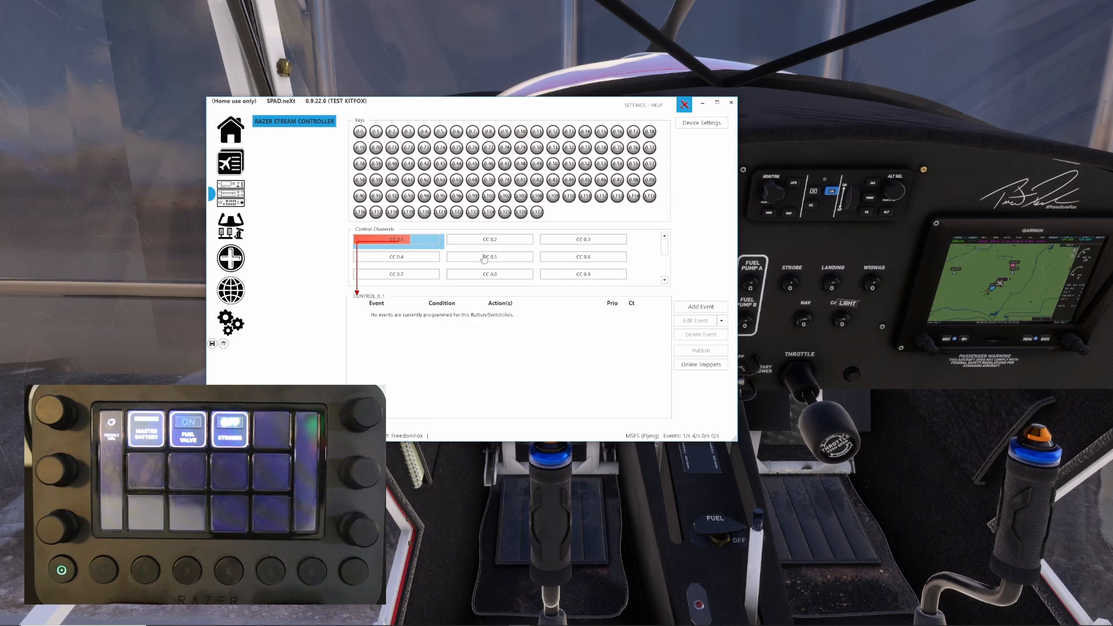
{"action": "left_click", "coordinate": [705, 311]}
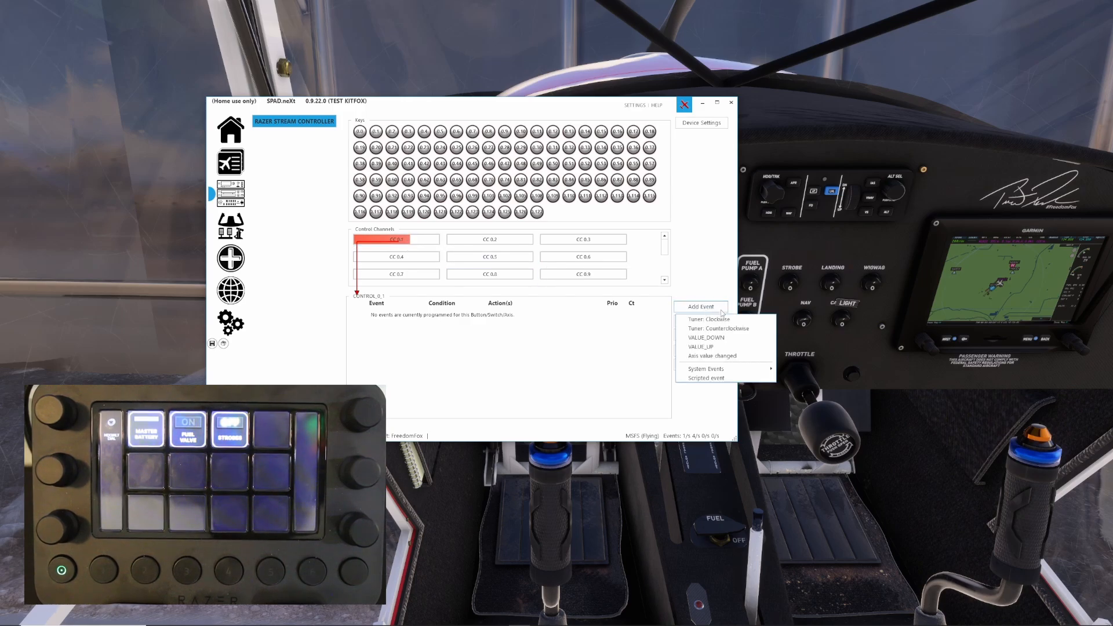
{"action": "left_click", "coordinate": [719, 321]}
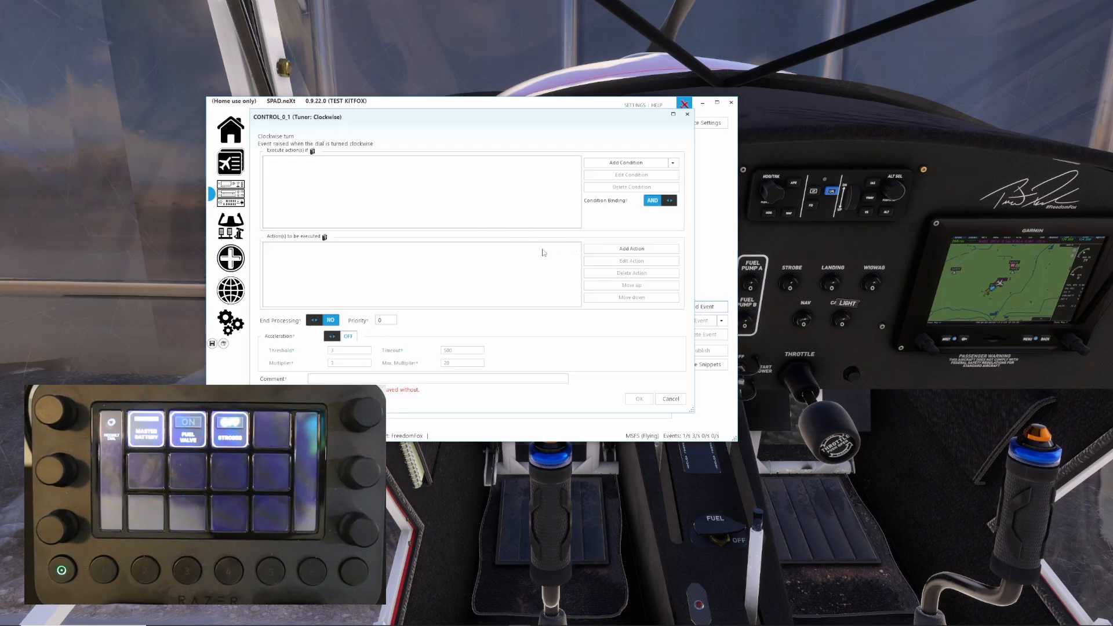
{"action": "left_click", "coordinate": [607, 247]}
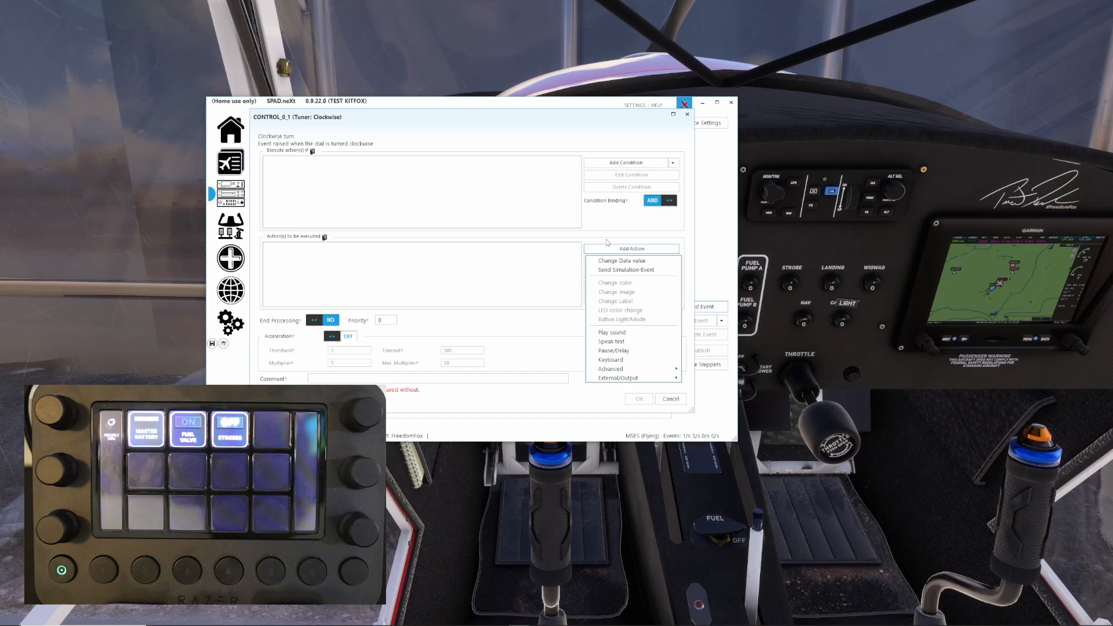
{"action": "left_click", "coordinate": [629, 261]}
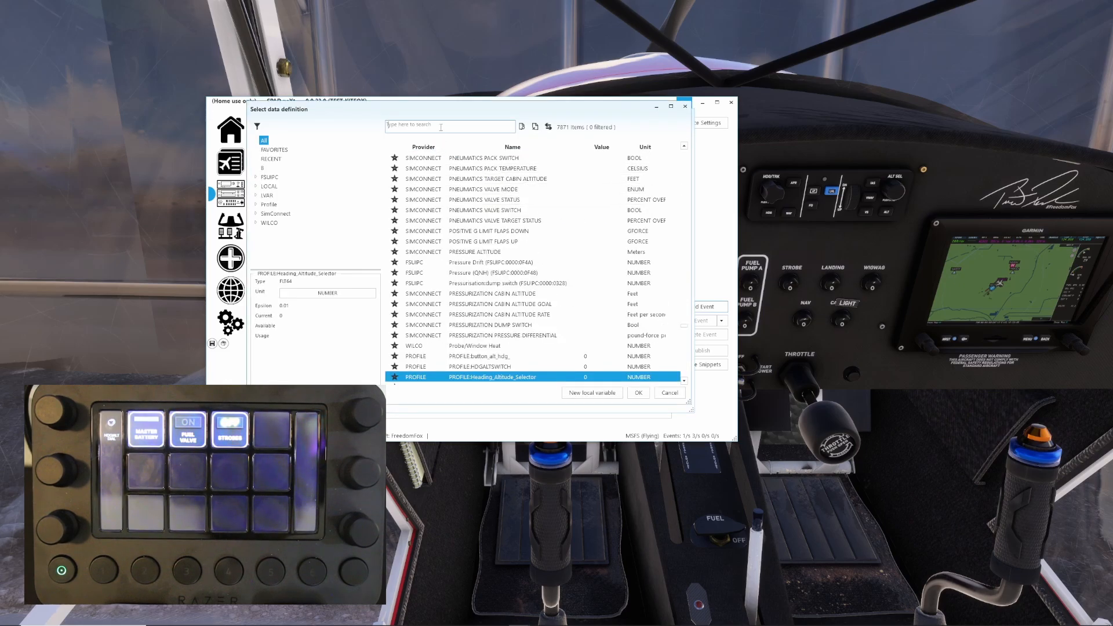
- Search the data definitions for "heading" and choose SimConnect's AUTOPILOT HEADING LOCK DIR as the action's target
{"action": "type", "text": "heading"}
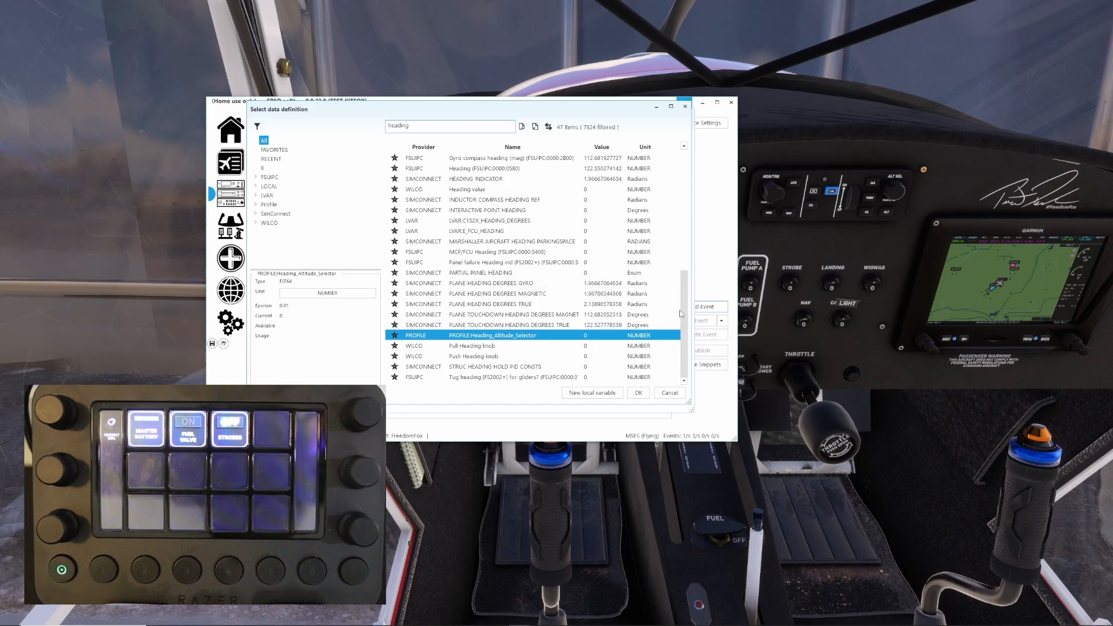
{"action": "left_click_drag", "start_coordinate": [684, 314], "coordinate": [696, 197]}
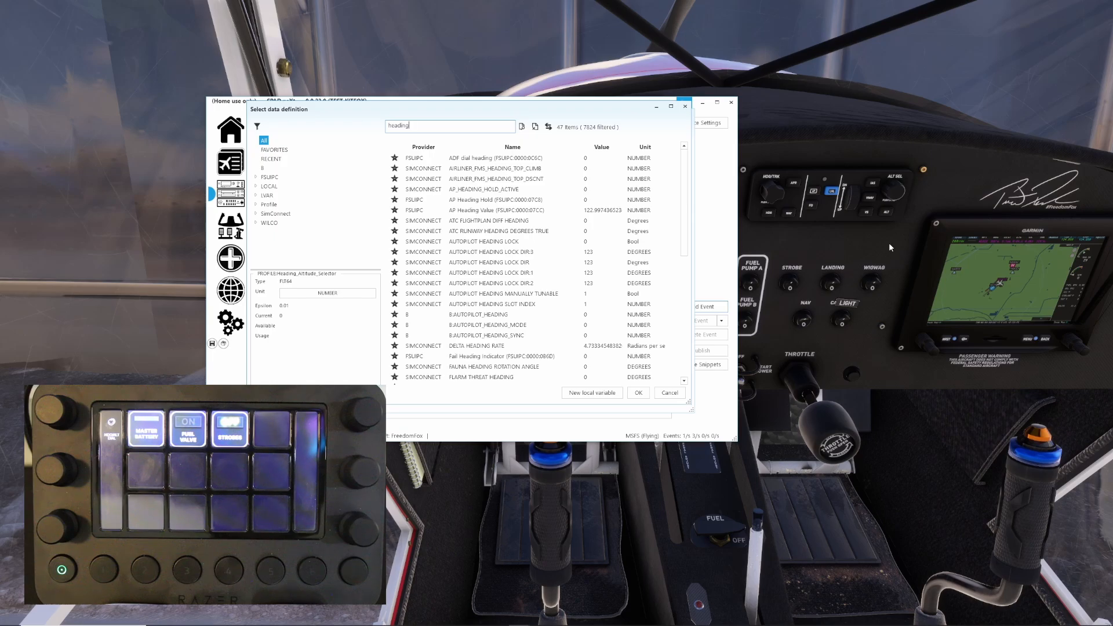
{"action": "left_click", "coordinate": [588, 262]}
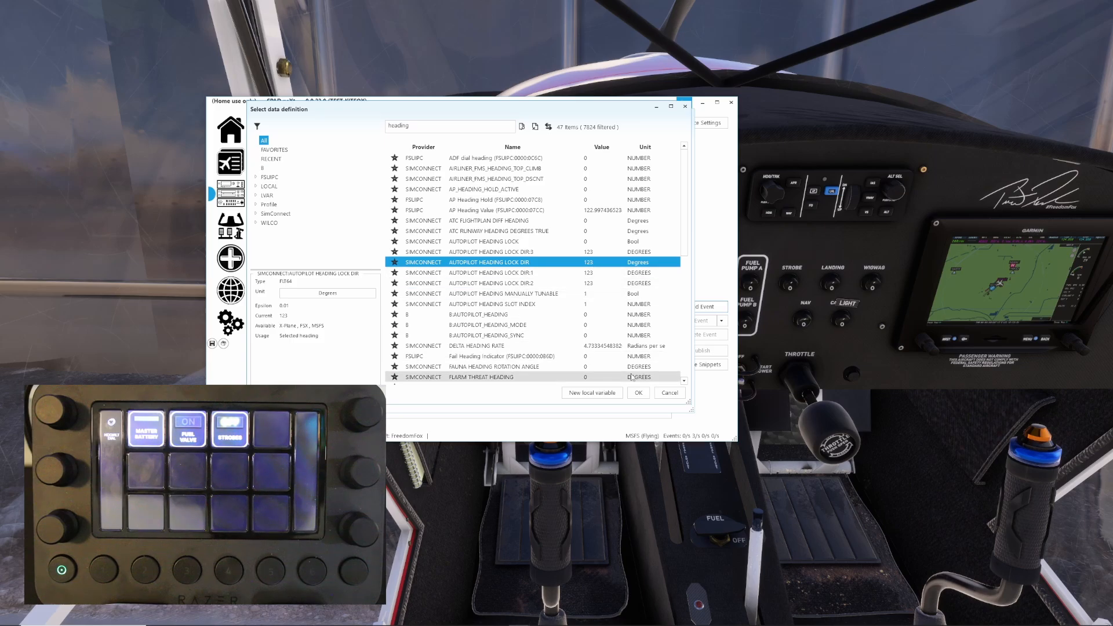
{"action": "left_click", "coordinate": [639, 393]}
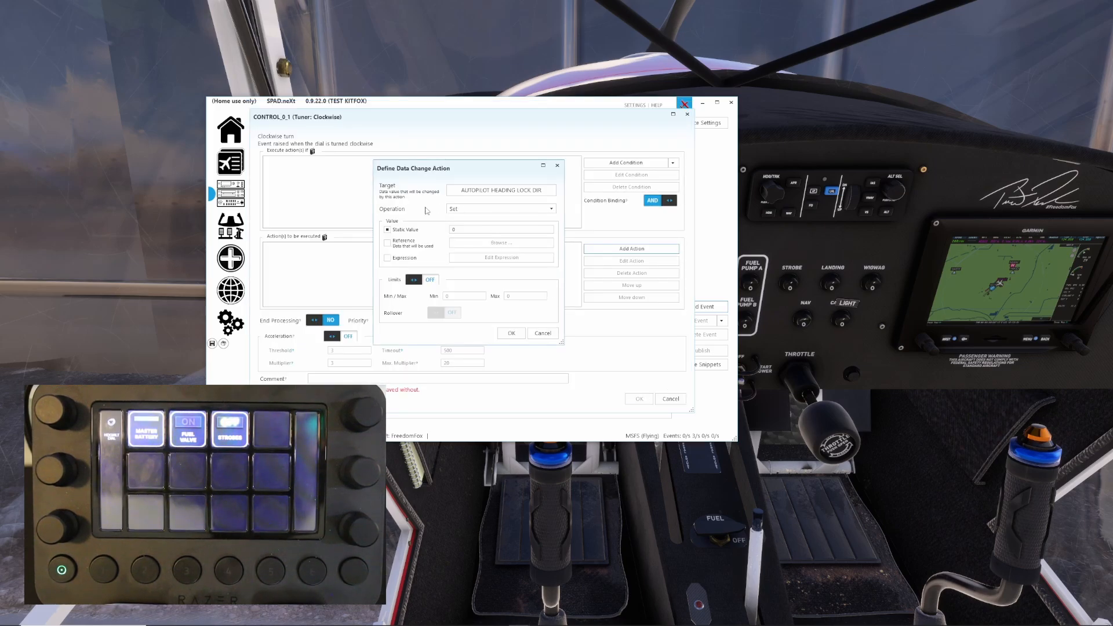
- Set the clockwise action's operation to Increment with a static value of 1
{"action": "left_click", "coordinate": [541, 210]}
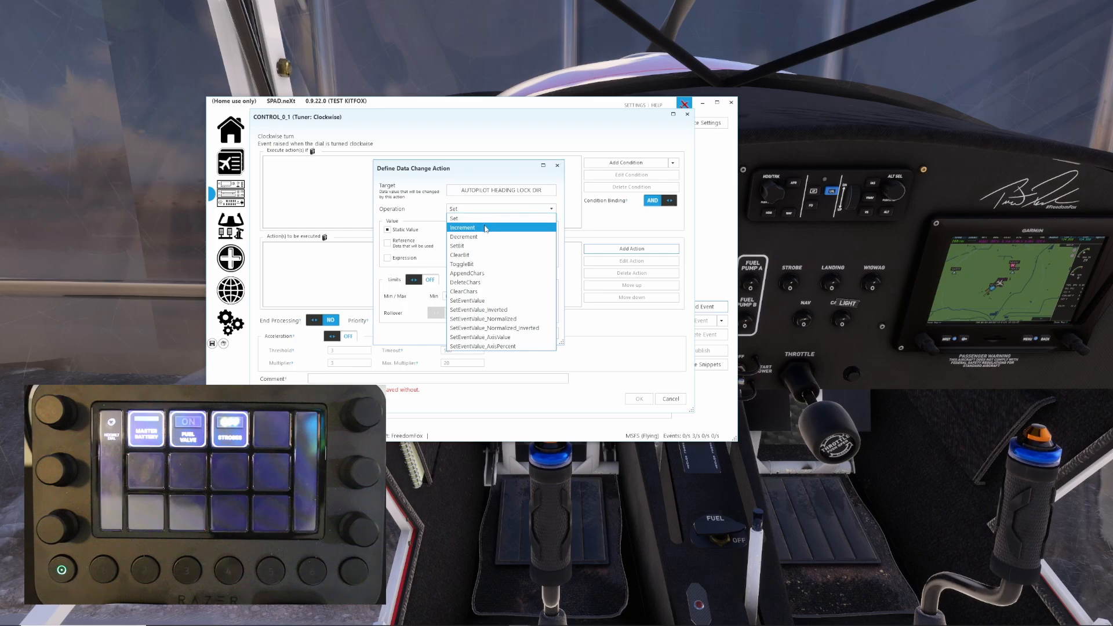
{"action": "left_click", "coordinate": [484, 228]}
{"action": "left_click", "coordinate": [463, 229]}
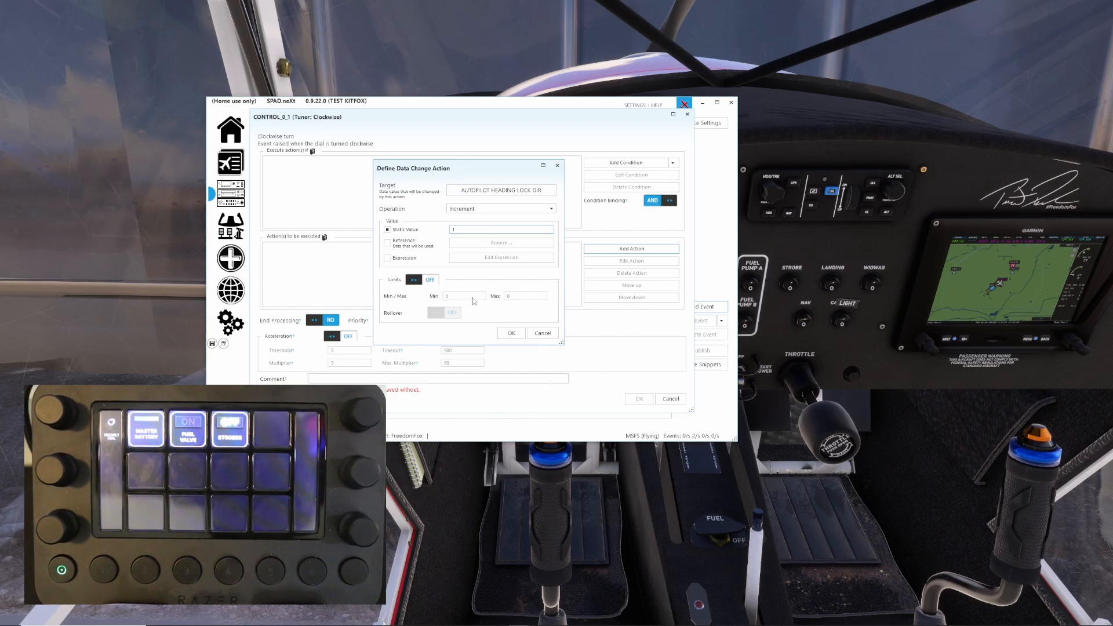
- Save the increment action and its clockwise event, and test the dial on the simulator's heading indicator
{"action": "left_click", "coordinate": [512, 332]}
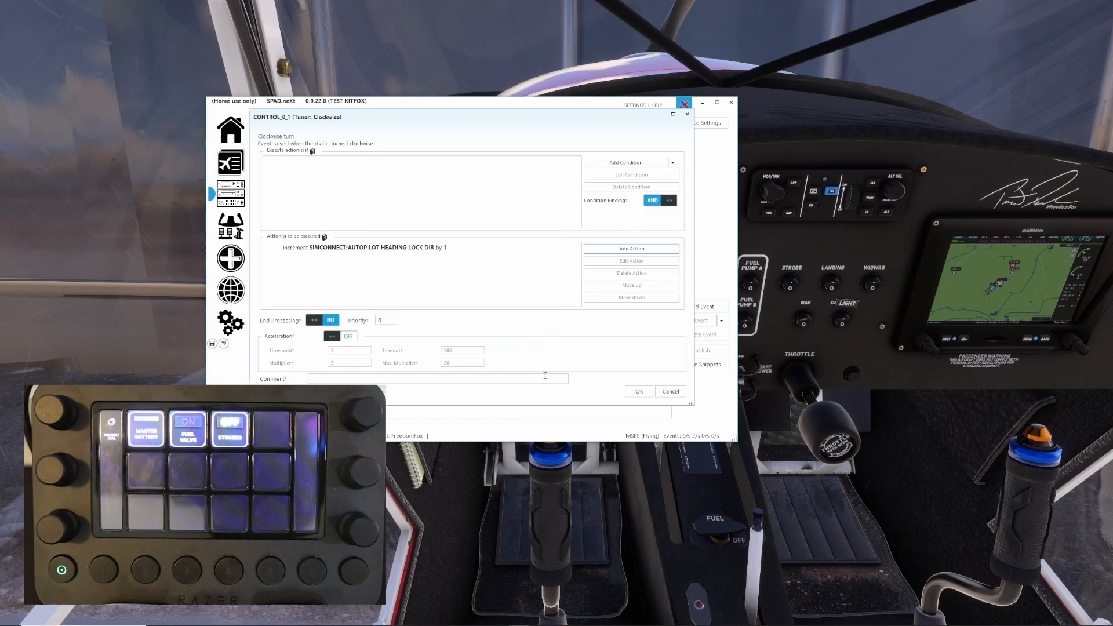
{"action": "left_click", "coordinate": [640, 391]}
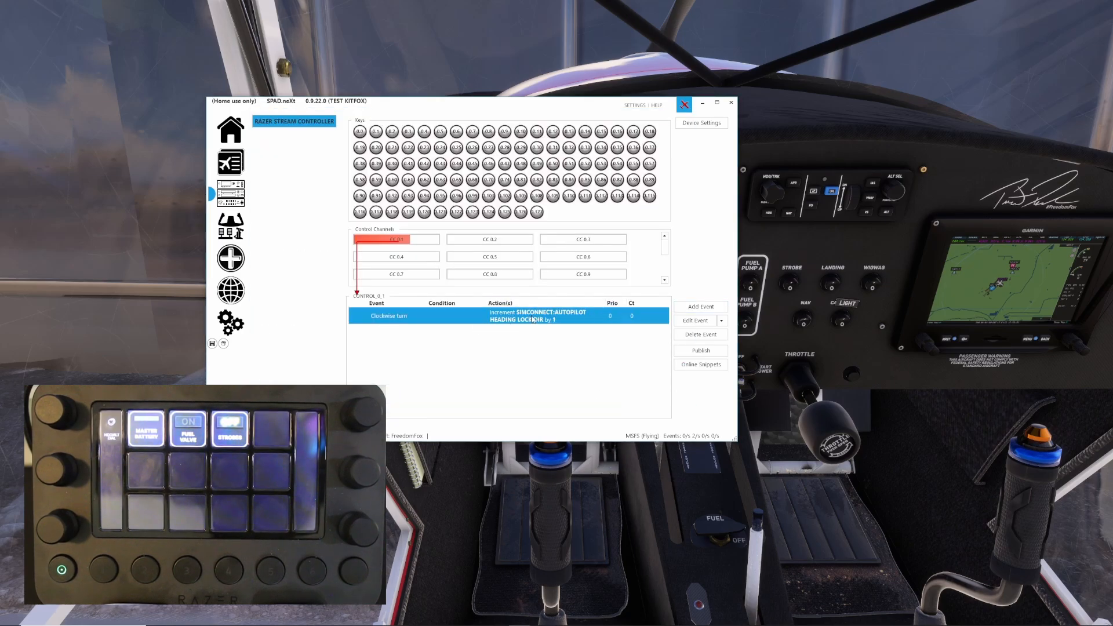
{"action": "left_click", "coordinate": [792, 253]}
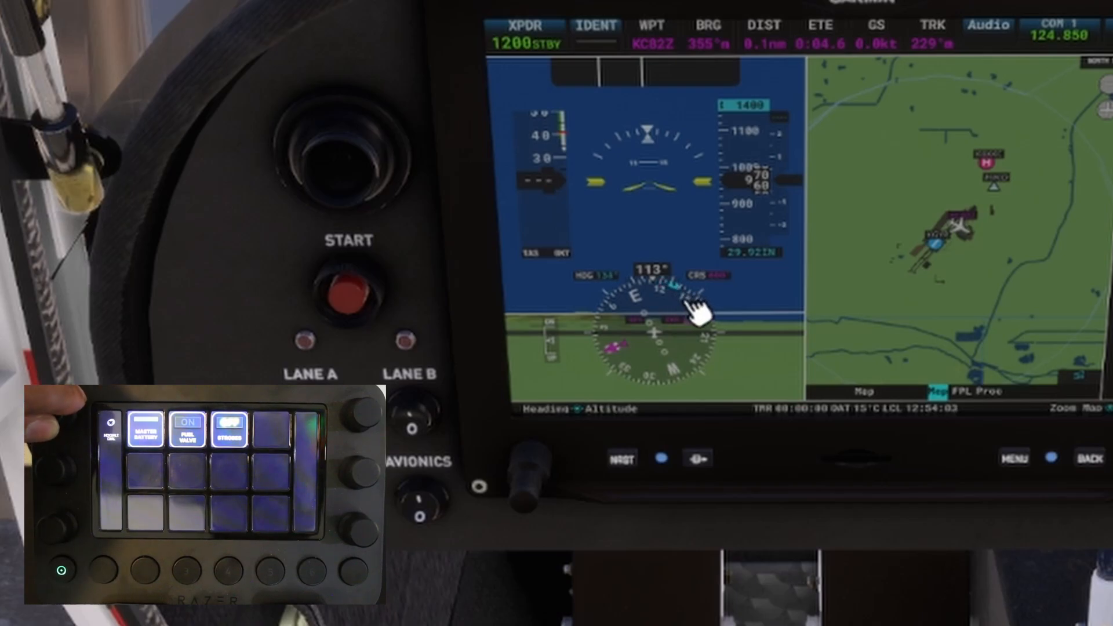
{"action": "key", "text": "alt+Tab"}
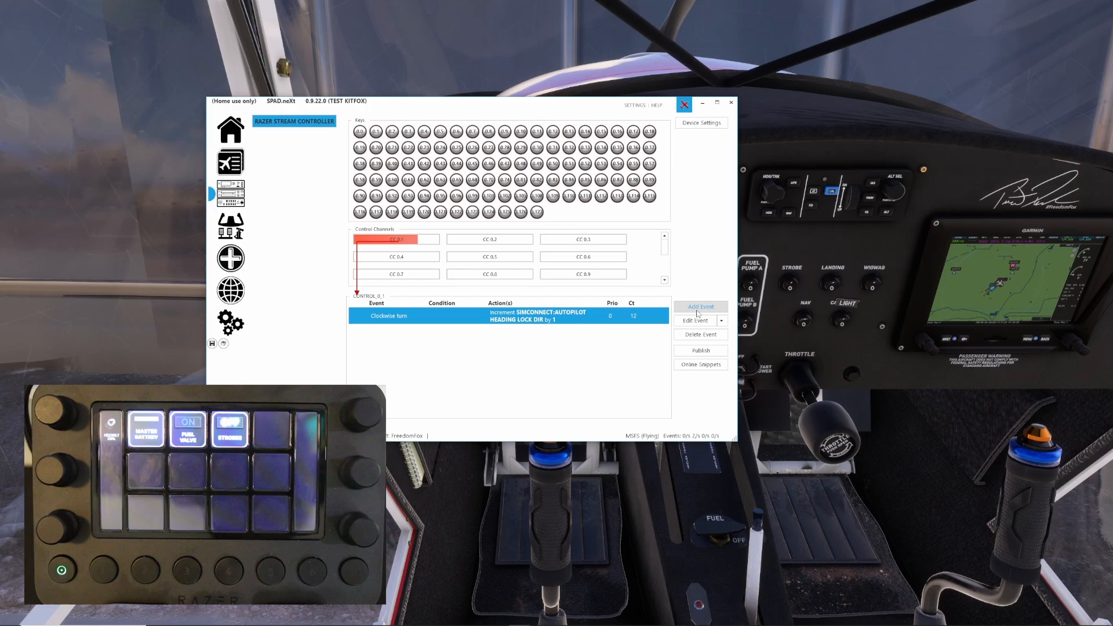
- Add a Tuner: Counterclockwise event to CONTROL_0_1 with a data change action targeting AUTOPILOT HEADING LOCK DIR
{"action": "left_click", "coordinate": [699, 312]}
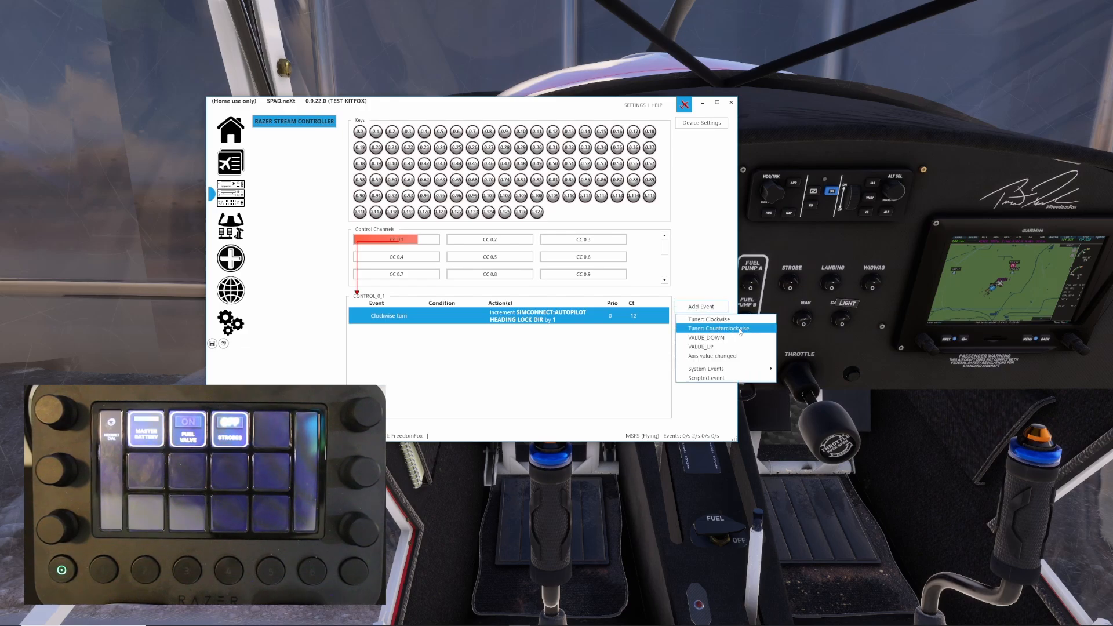
{"action": "left_click", "coordinate": [741, 329]}
{"action": "left_click", "coordinate": [636, 250]}
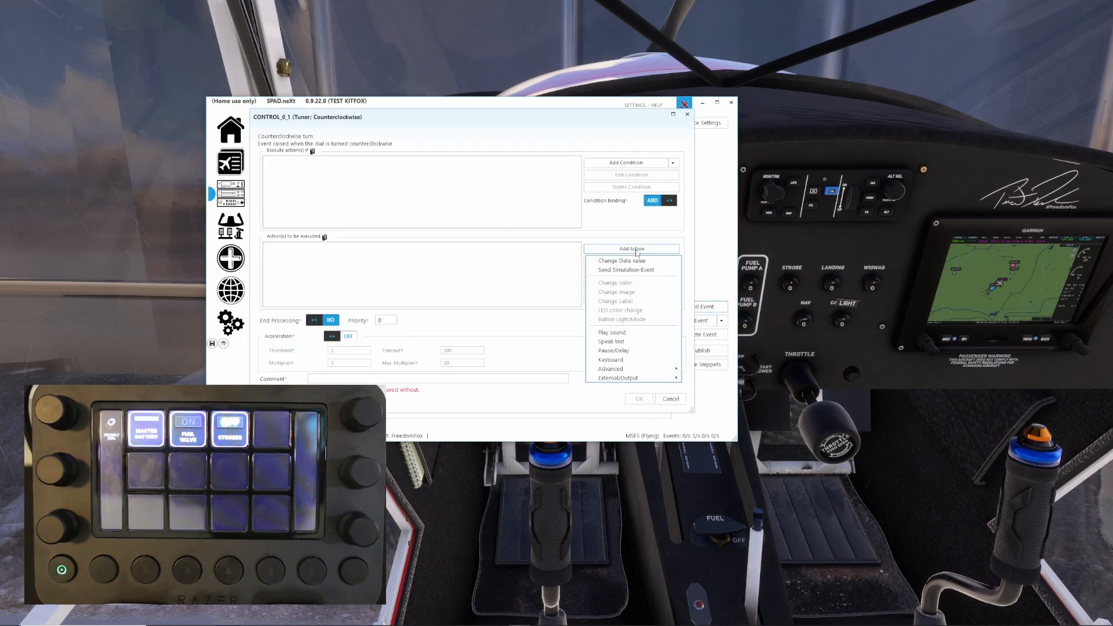
{"action": "left_click", "coordinate": [630, 262]}
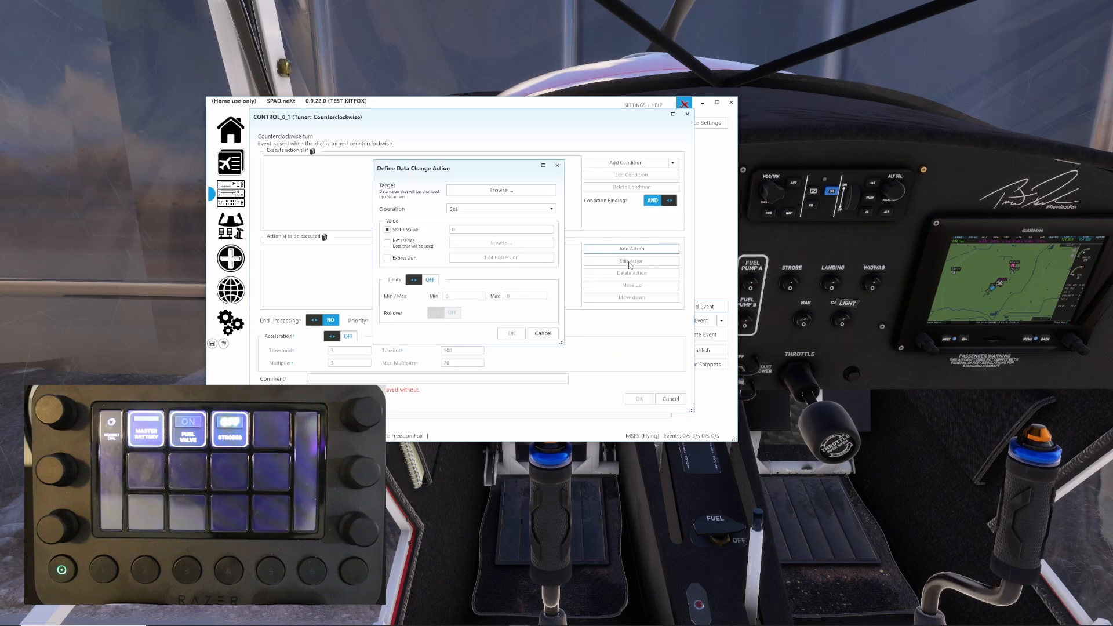
{"action": "left_click", "coordinate": [501, 190]}
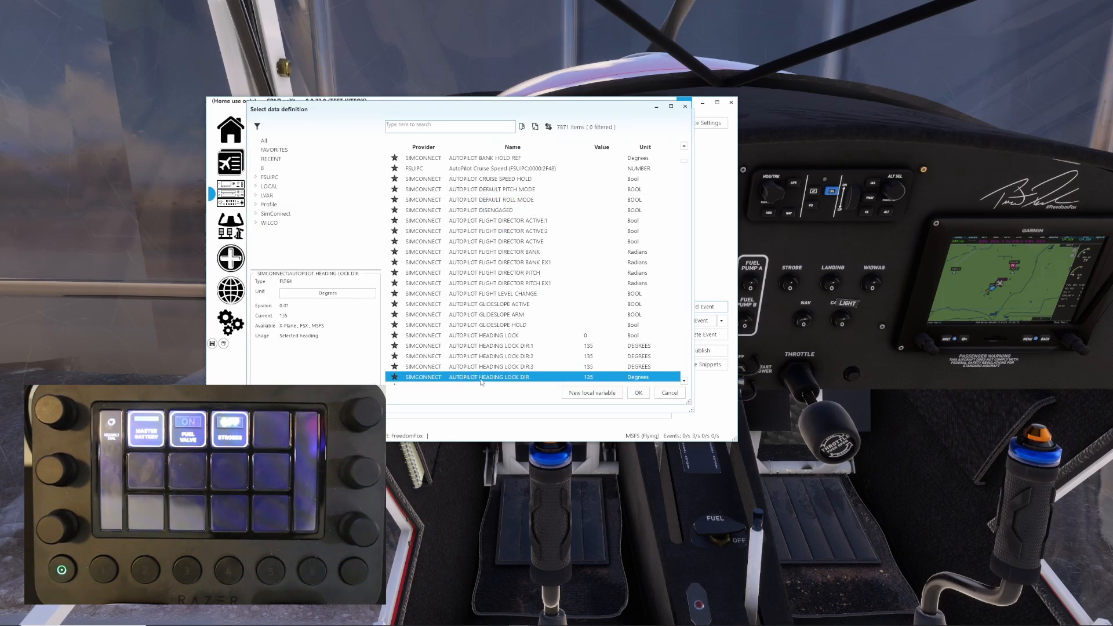
{"action": "left_click", "coordinate": [638, 393]}
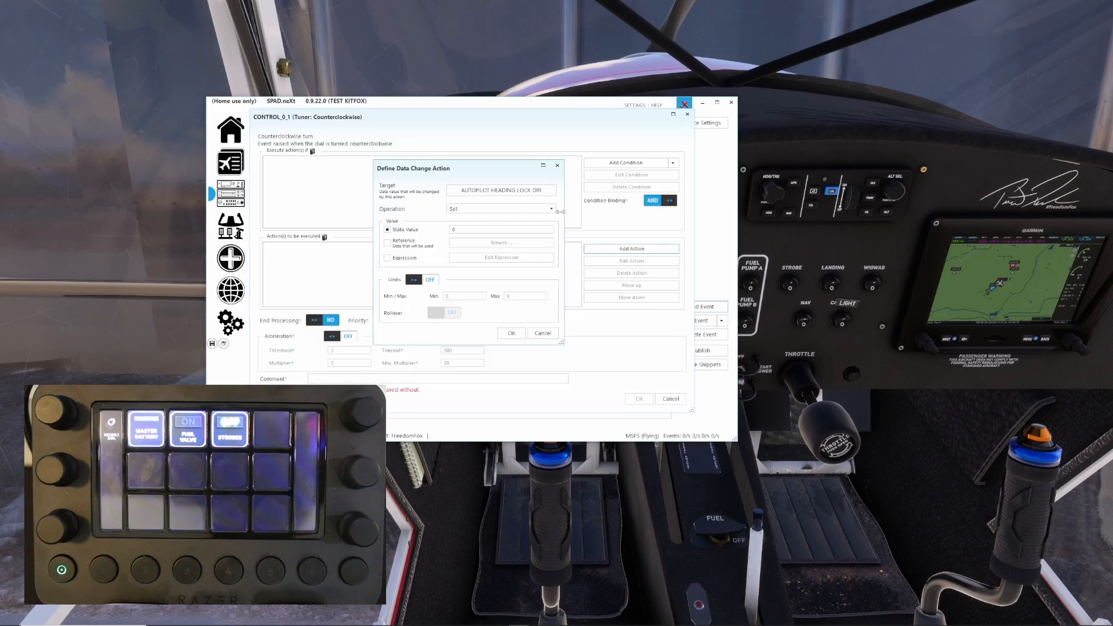
- Set the counterclockwise action's operation to Decrement with a static value of 1
{"action": "left_click", "coordinate": [499, 210]}
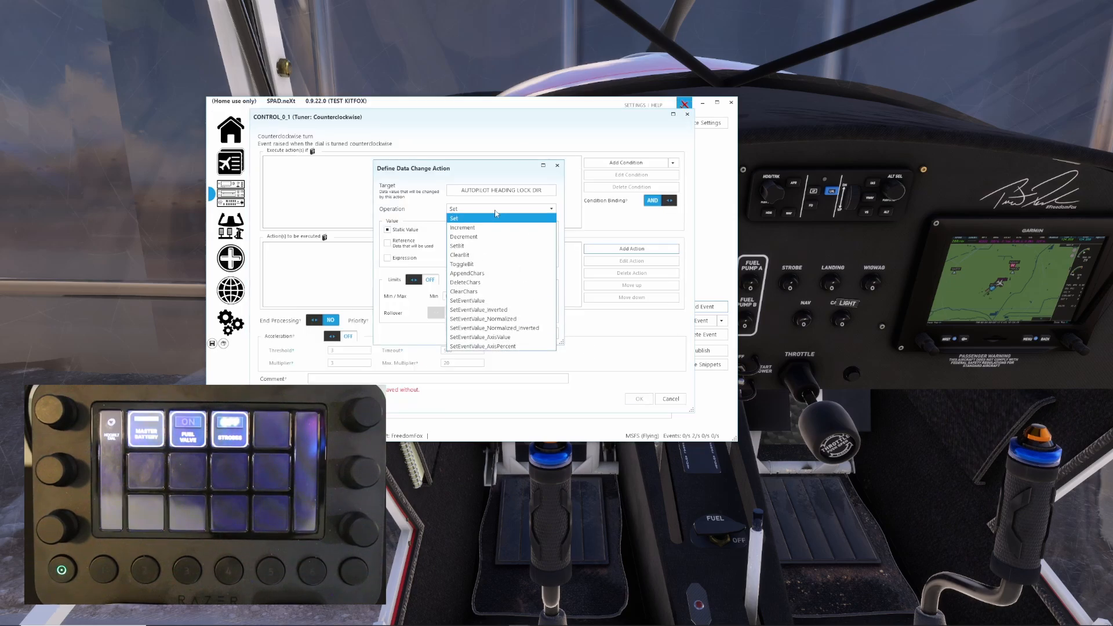
{"action": "left_click", "coordinate": [481, 237]}
{"action": "left_click", "coordinate": [451, 230]}
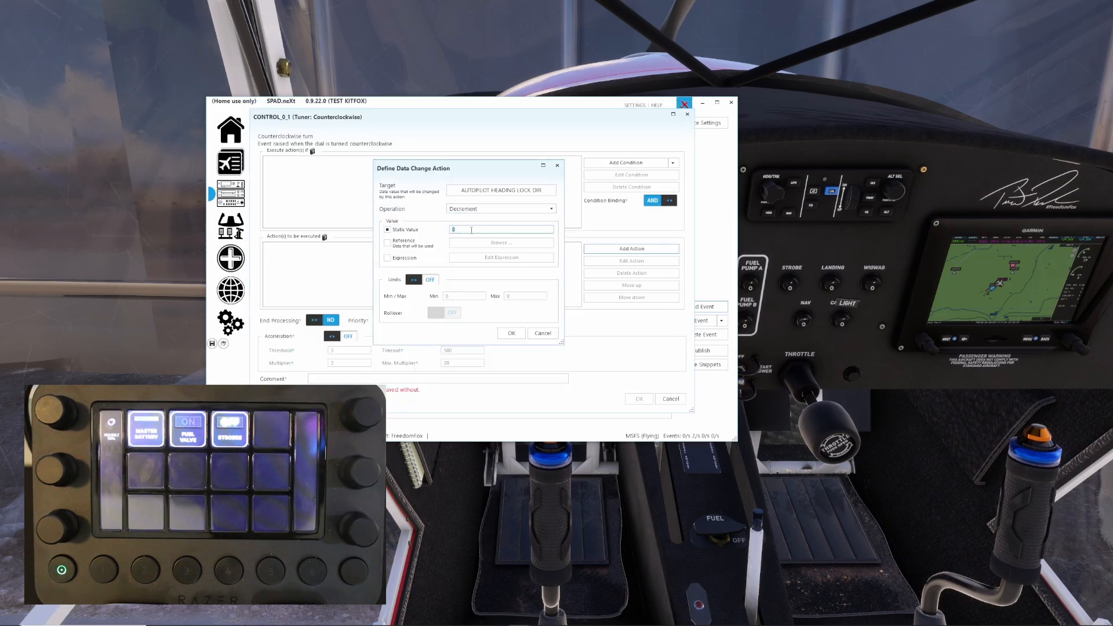
{"action": "type", "text": "1"}
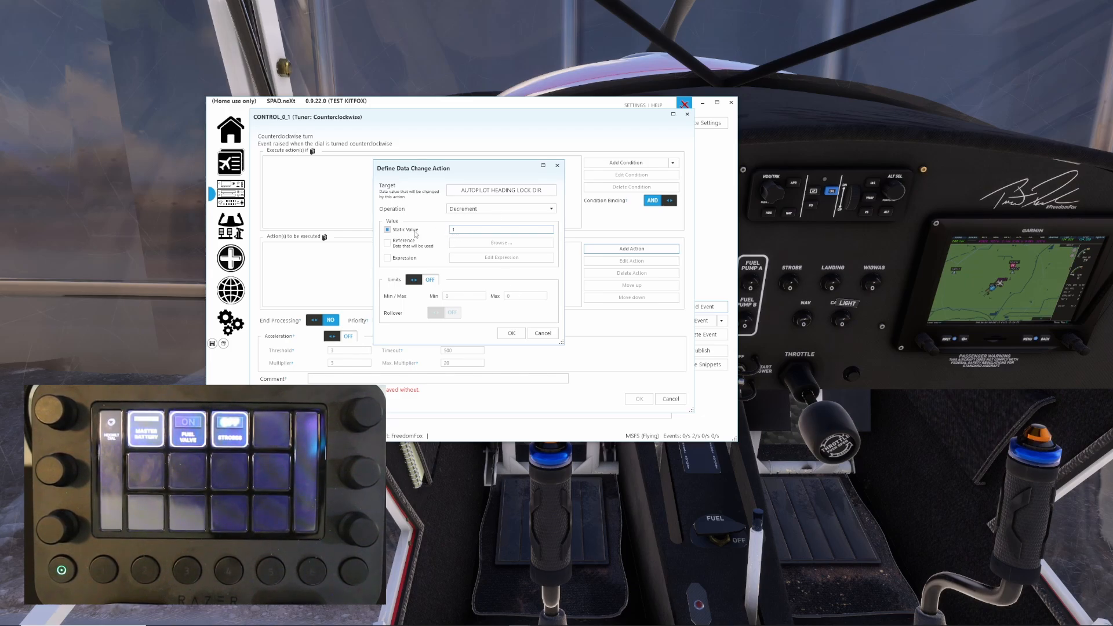
- Save the decrement action and its counterclockwise event, and test turning the dial in the simulator
{"action": "left_click", "coordinate": [512, 333]}
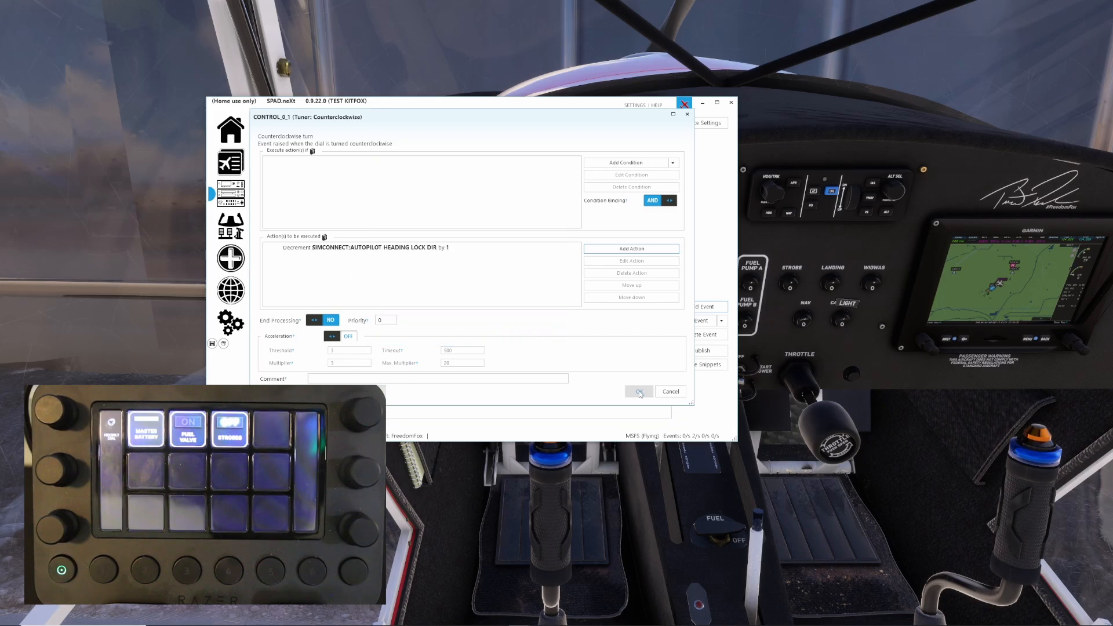
{"action": "left_click", "coordinate": [639, 392]}
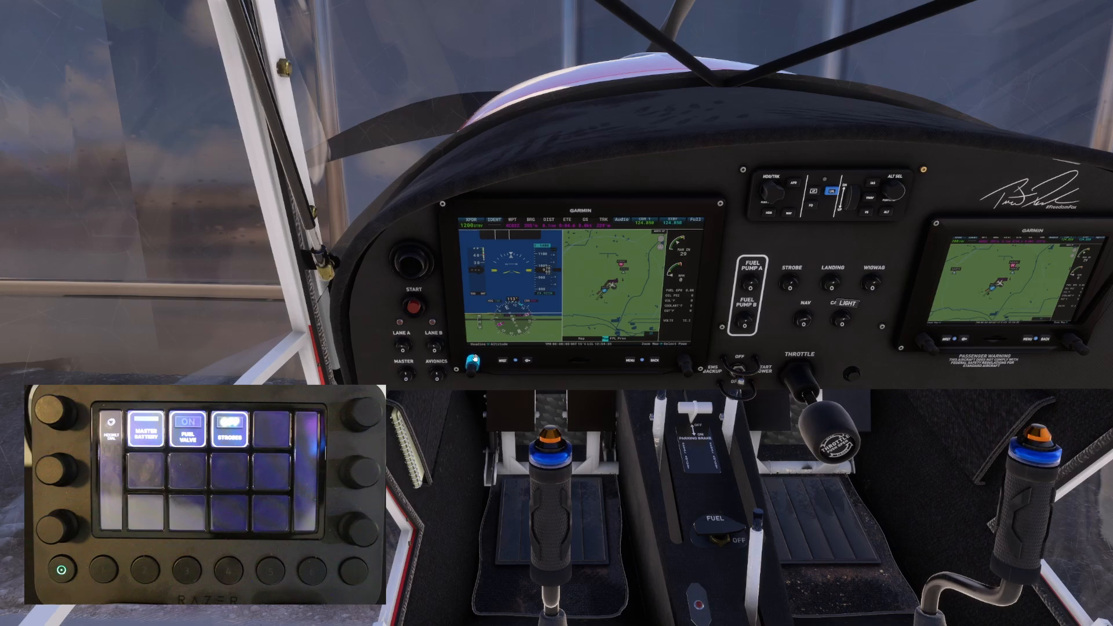
{"action": "key", "text": "alt+Tab"}
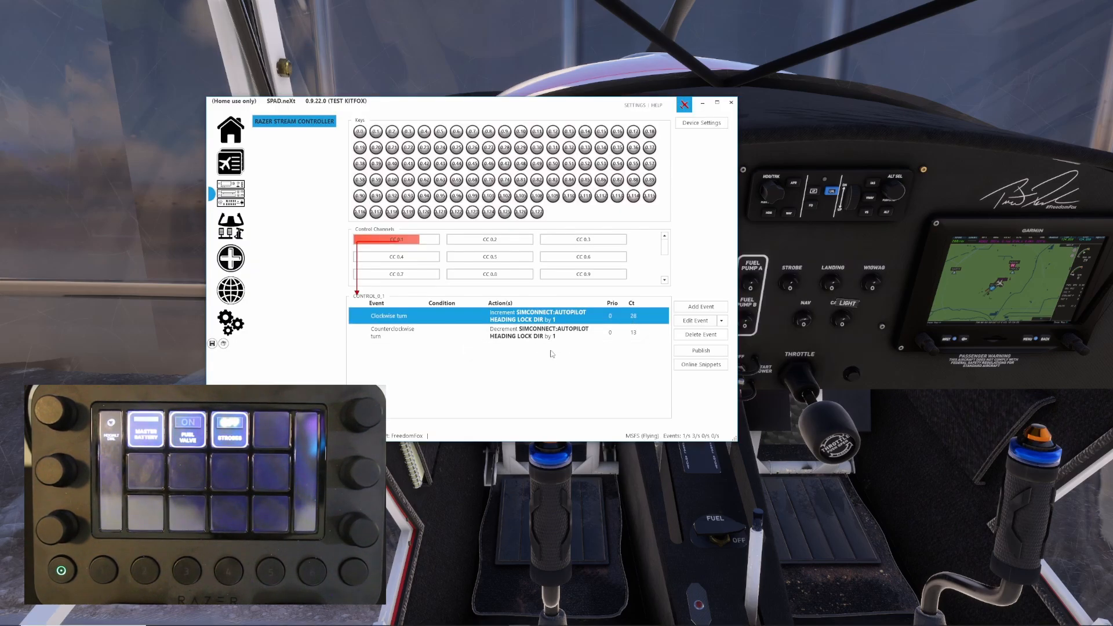
- Copy the Clockwise turn event of the CONTROL_0_1 channel
{"action": "left_click", "coordinate": [722, 322]}
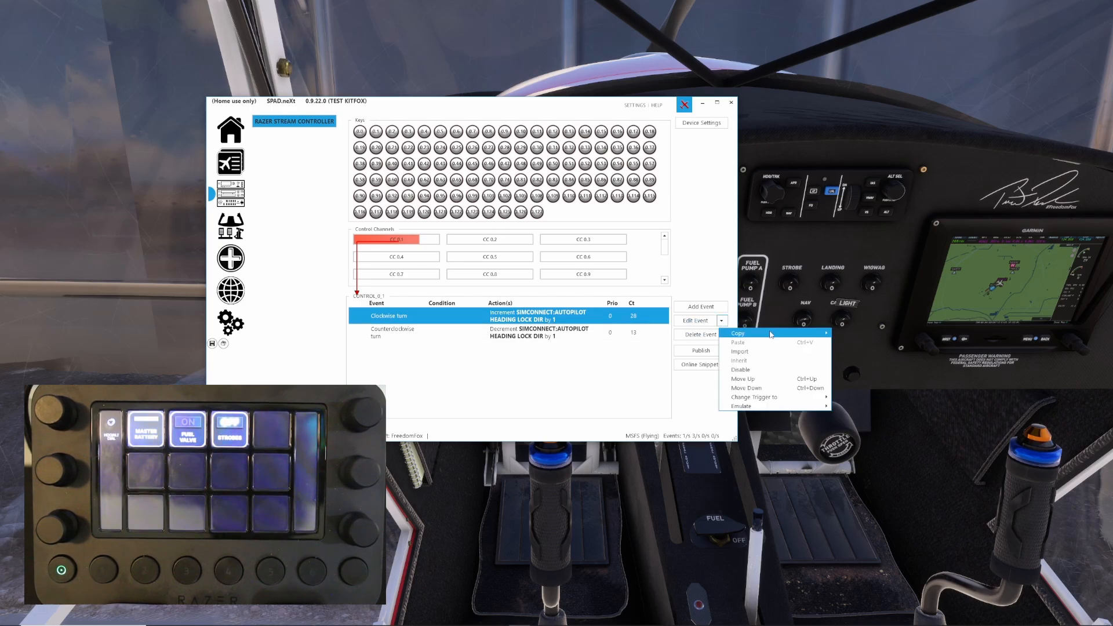
{"action": "mouse_move", "coordinate": [818, 333]}
{"action": "left_click", "coordinate": [863, 334]}
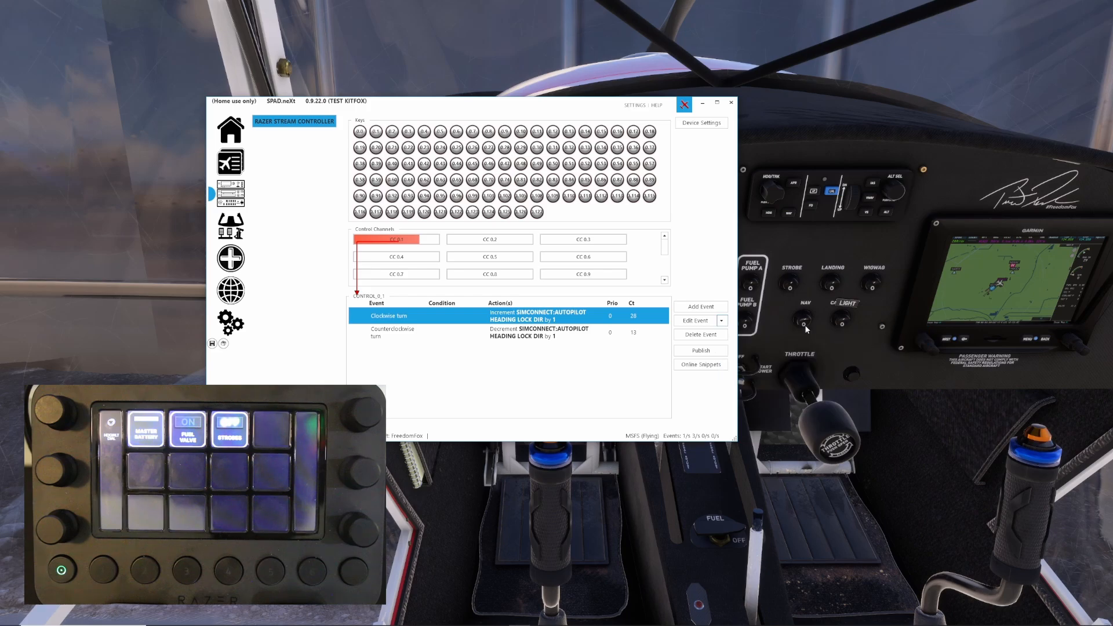
- Paste the copied turn events into CONTROL_0_1, adding them to the existing events instead of replacing them
{"action": "left_click", "coordinate": [725, 322]}
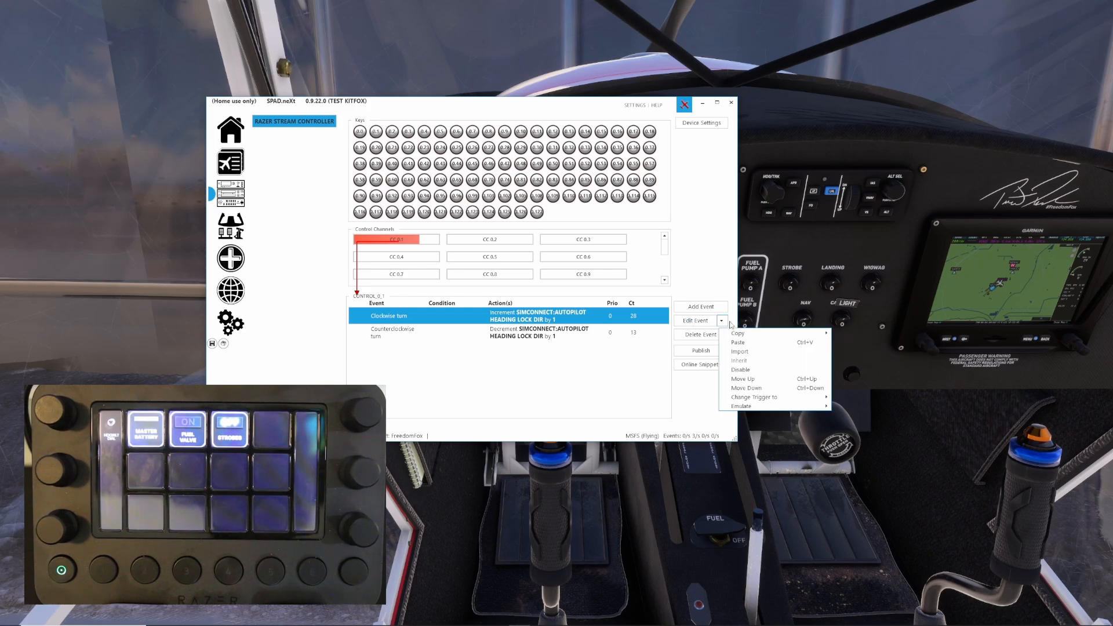
{"action": "left_click", "coordinate": [760, 343]}
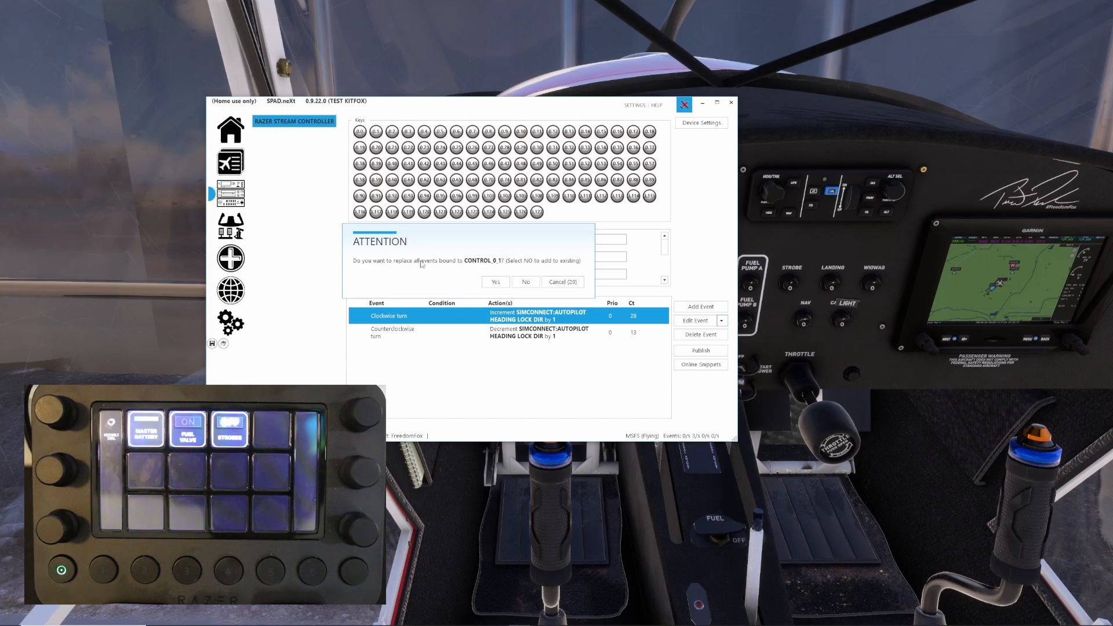
{"action": "left_click", "coordinate": [526, 282]}
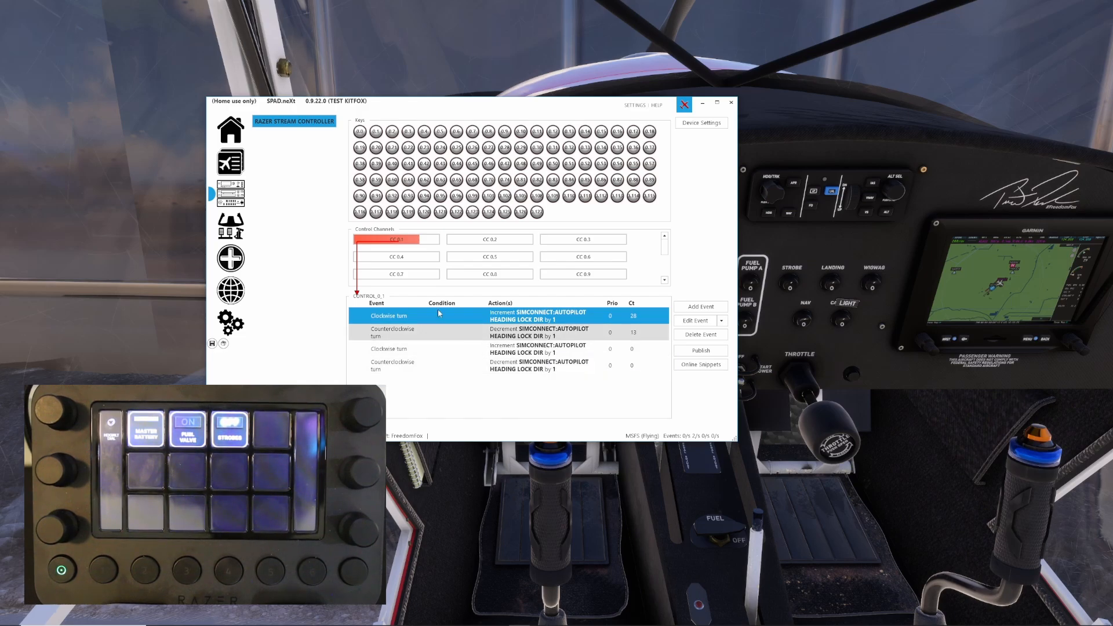
- Empty the data monitor and add every data definition matching "altitude" to it
{"action": "left_click", "coordinate": [231, 258]}
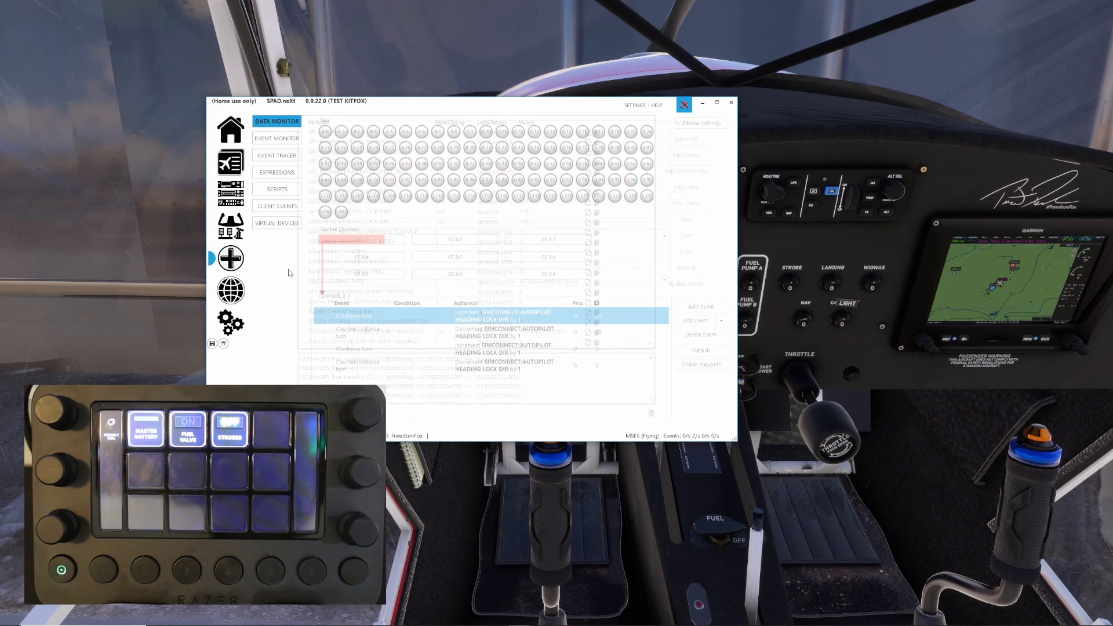
{"action": "left_click", "coordinate": [699, 221]}
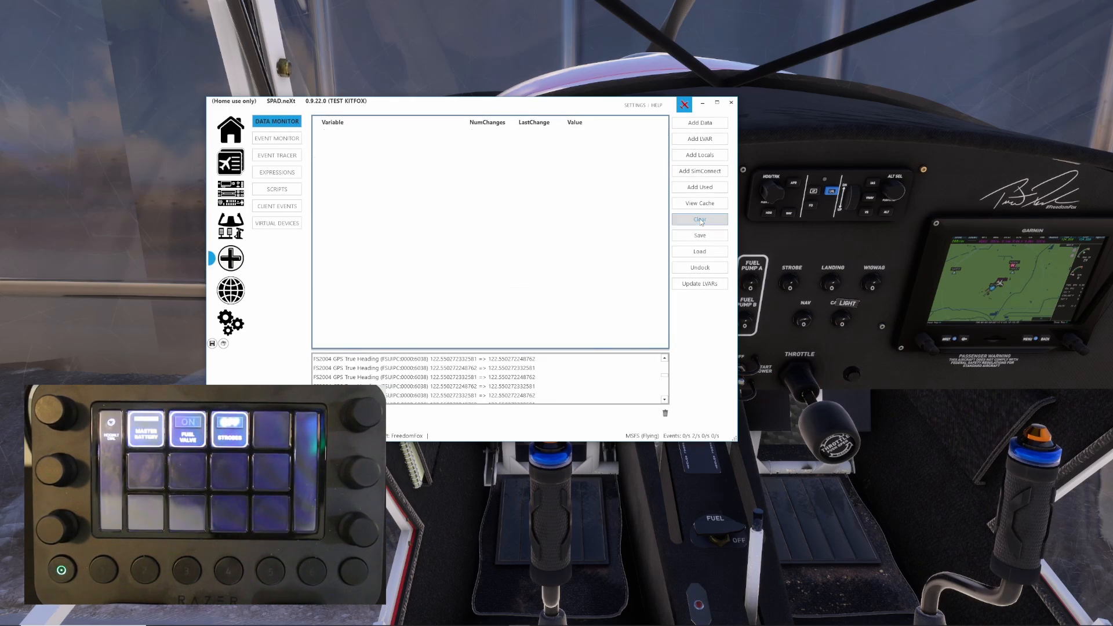
{"action": "left_click", "coordinate": [700, 123]}
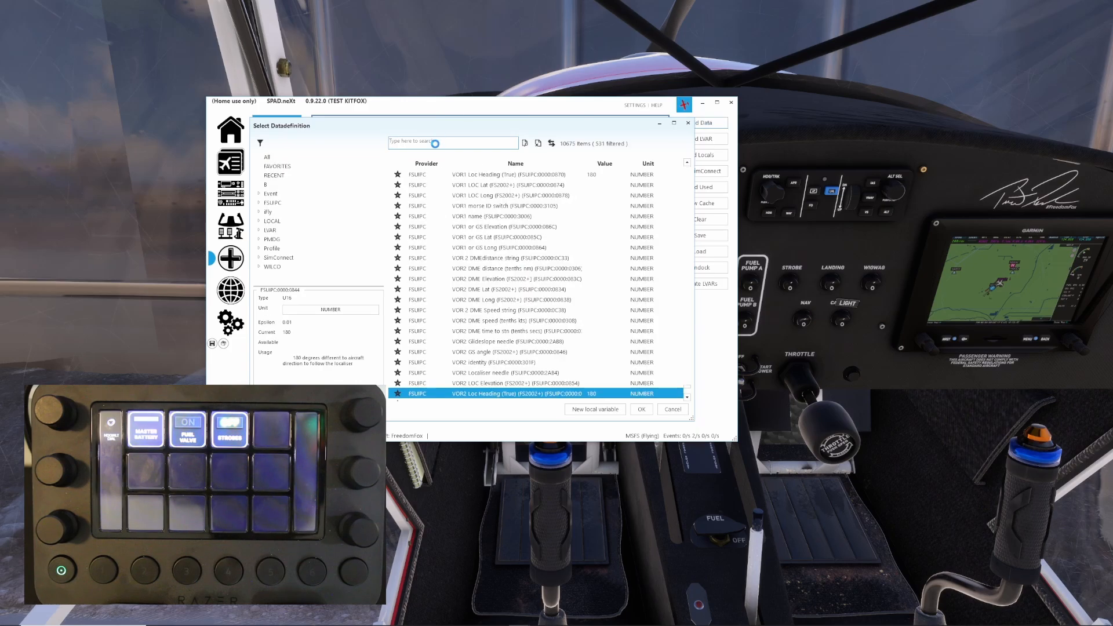
{"action": "type", "text": "altitude"}
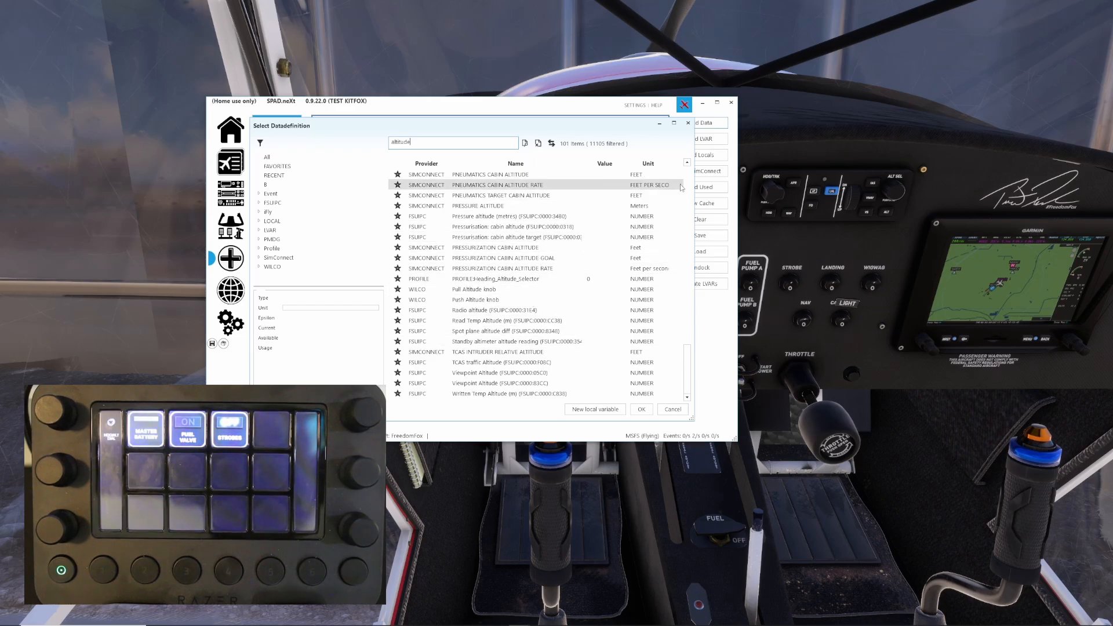
{"action": "left_click_drag", "start_coordinate": [684, 342], "coordinate": [687, 168]}
{"action": "left_click", "coordinate": [572, 175]}
{"action": "scroll", "coordinate": [592, 348], "scroll_direction": "down", "scroll_amount": 20}
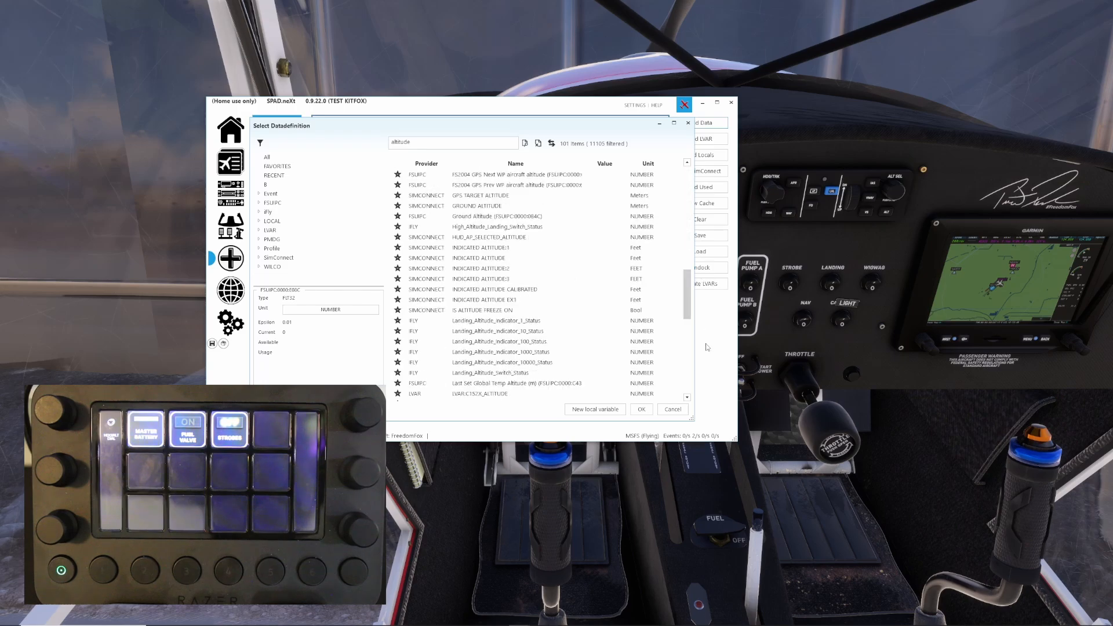
{"action": "left_click", "coordinate": [603, 394], "text": "shift"}
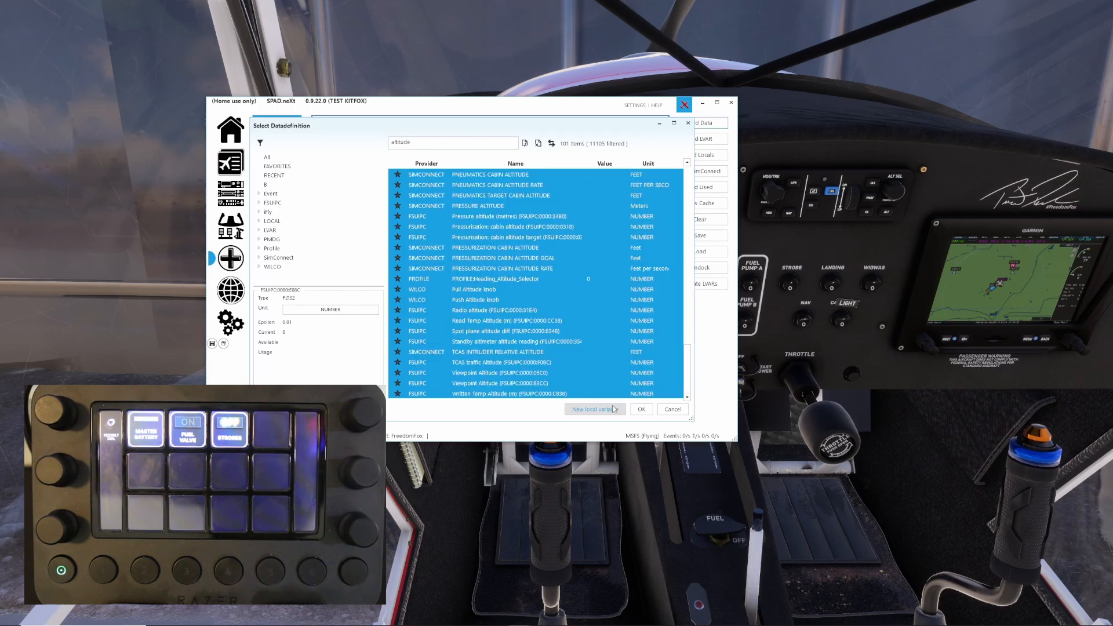
{"action": "left_click", "coordinate": [646, 411]}
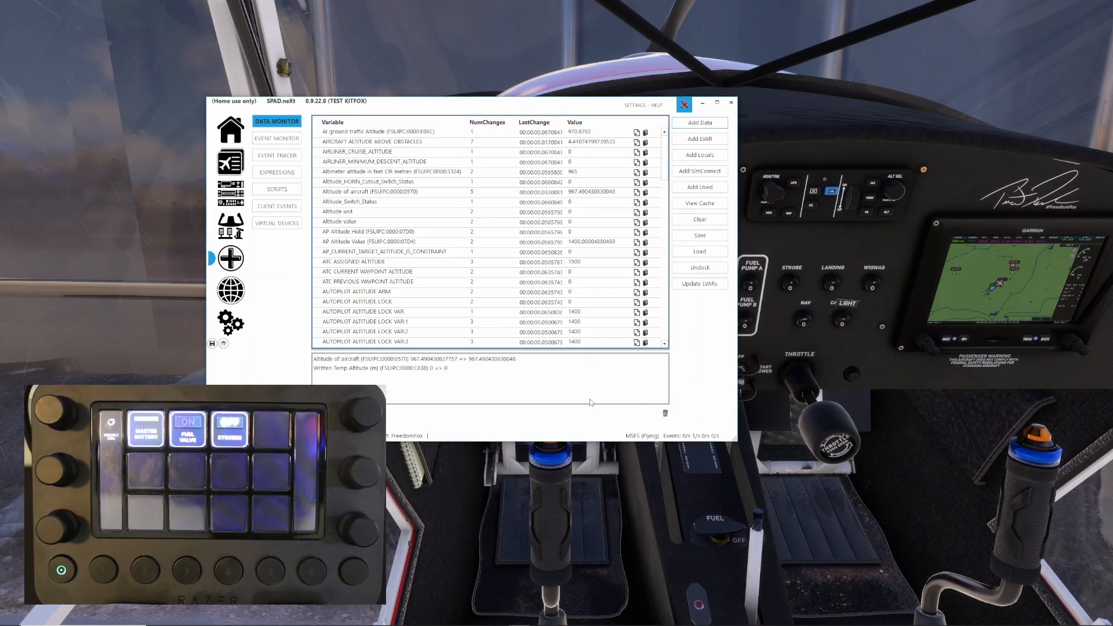
- Clear the monitor log, change the selected altitude in the simulator, examine which altitude variables react, and empty the monitor
{"action": "left_click", "coordinate": [666, 415]}
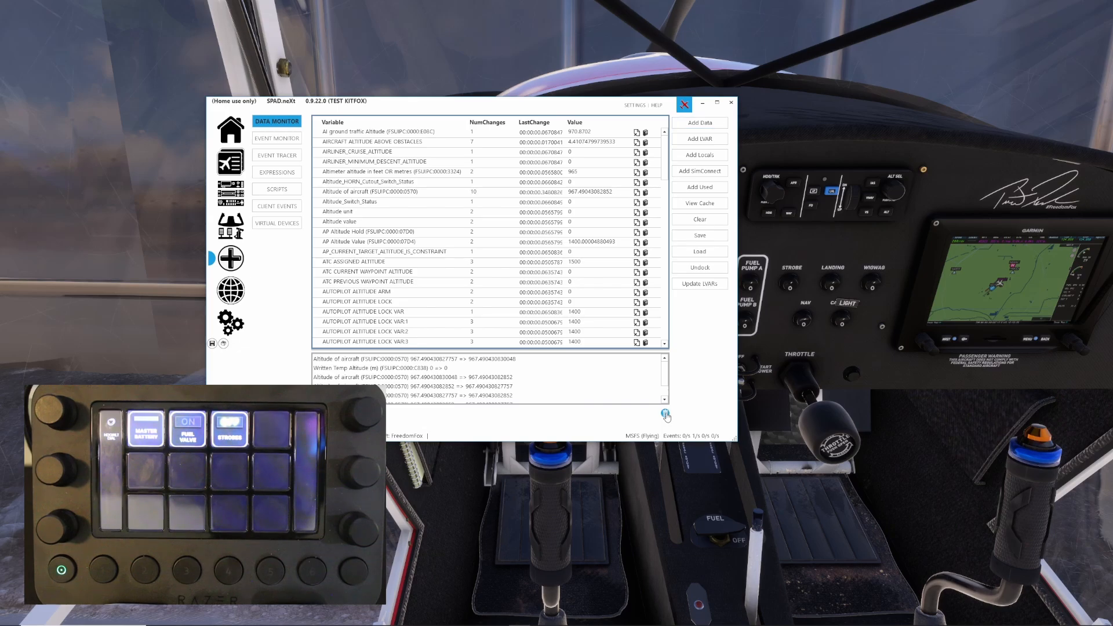
{"action": "left_click", "coordinate": [666, 416]}
{"action": "left_click", "coordinate": [772, 339]}
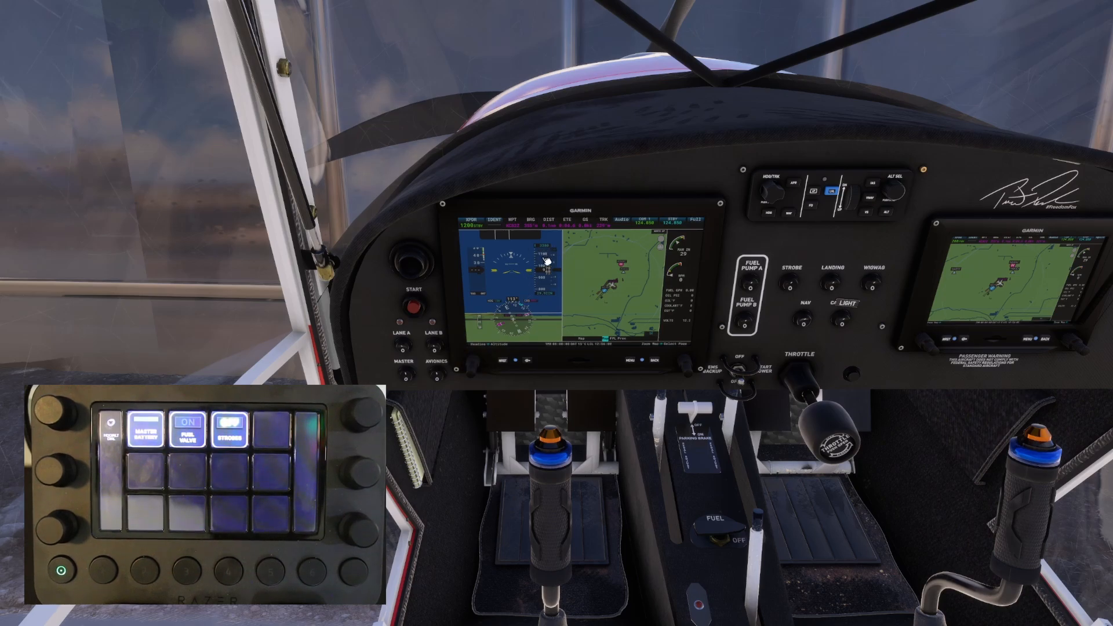
{"action": "key", "text": "alt+Tab"}
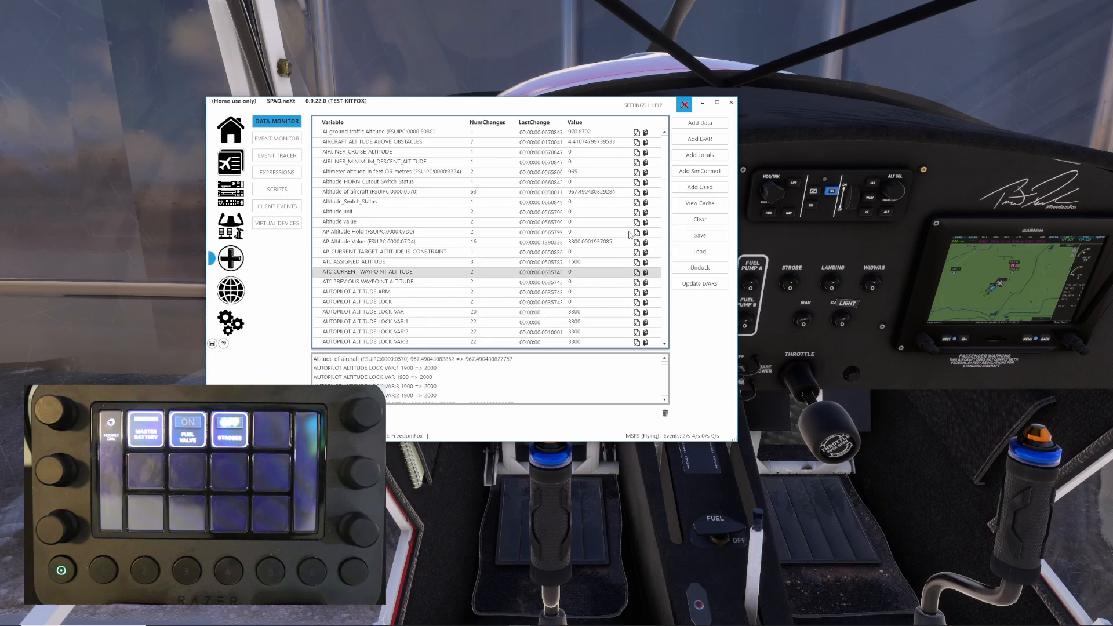
{"action": "scroll", "coordinate": [663, 149], "scroll_direction": "down", "scroll_amount": 3}
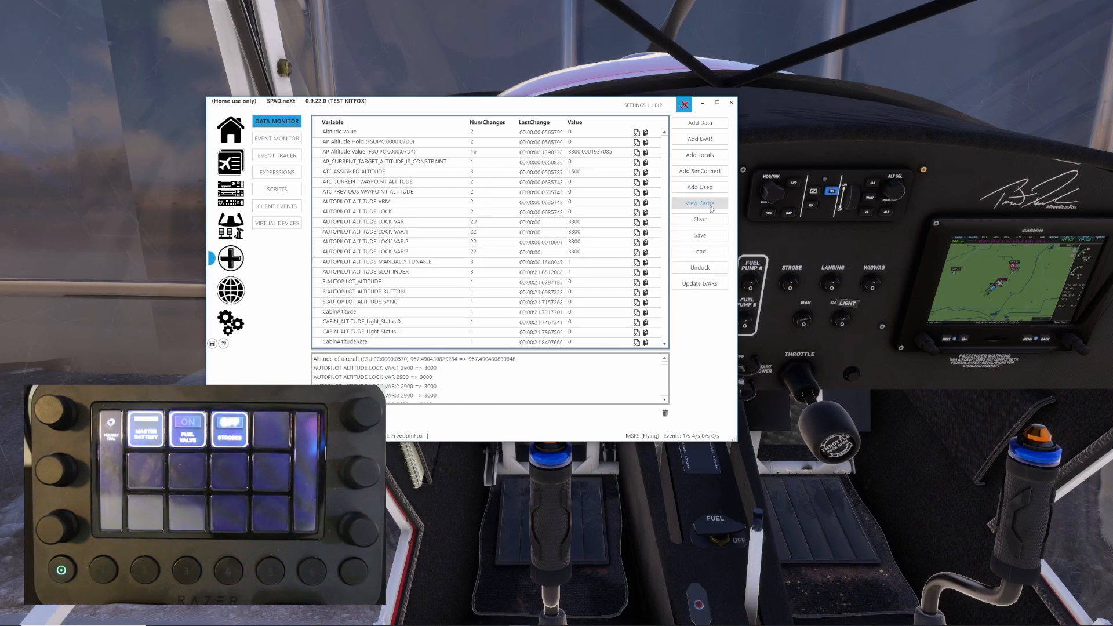
{"action": "left_click", "coordinate": [702, 220]}
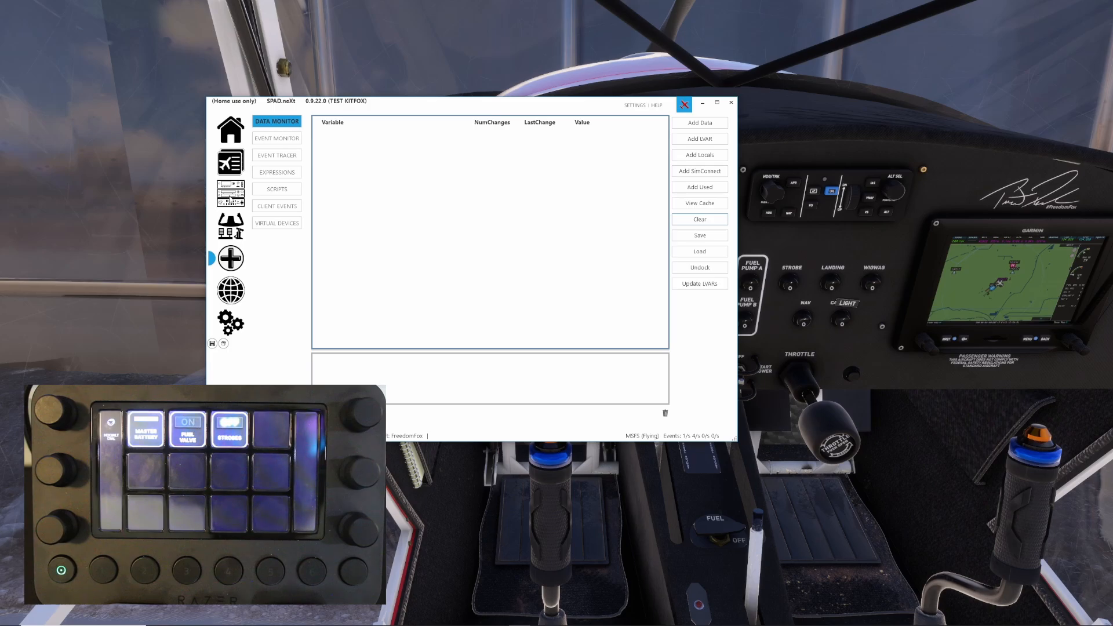
- Change the target of the pasted Clockwise turn event's action on CONTROL_0_1 to AUTOPILOT ALTITUDE LOCK VAR
{"action": "left_click", "coordinate": [231, 199]}
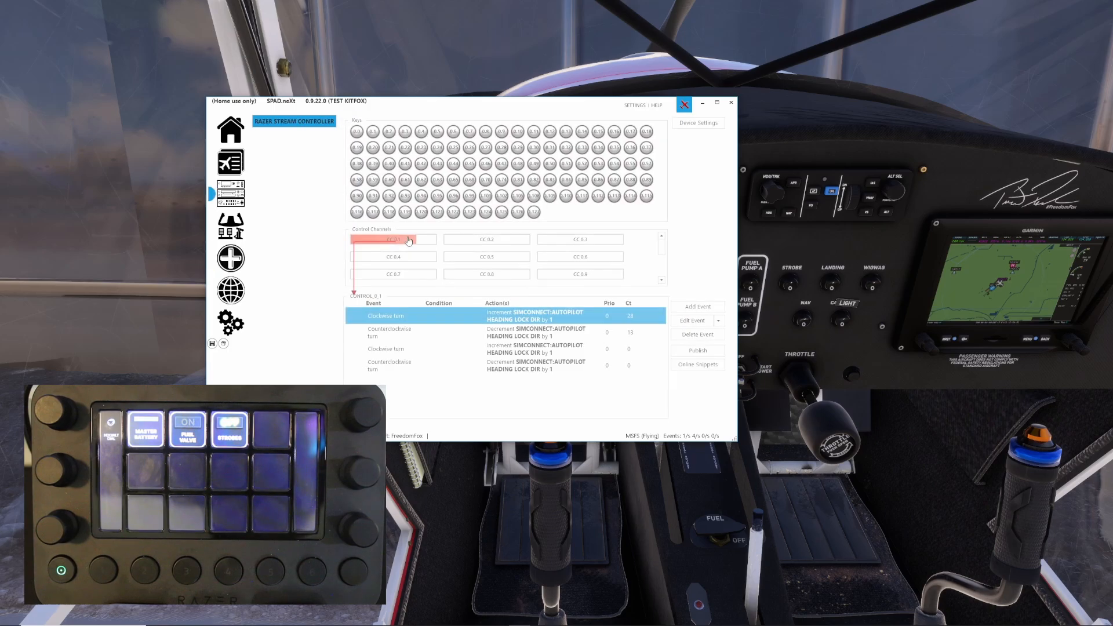
{"action": "left_click", "coordinate": [538, 352]}
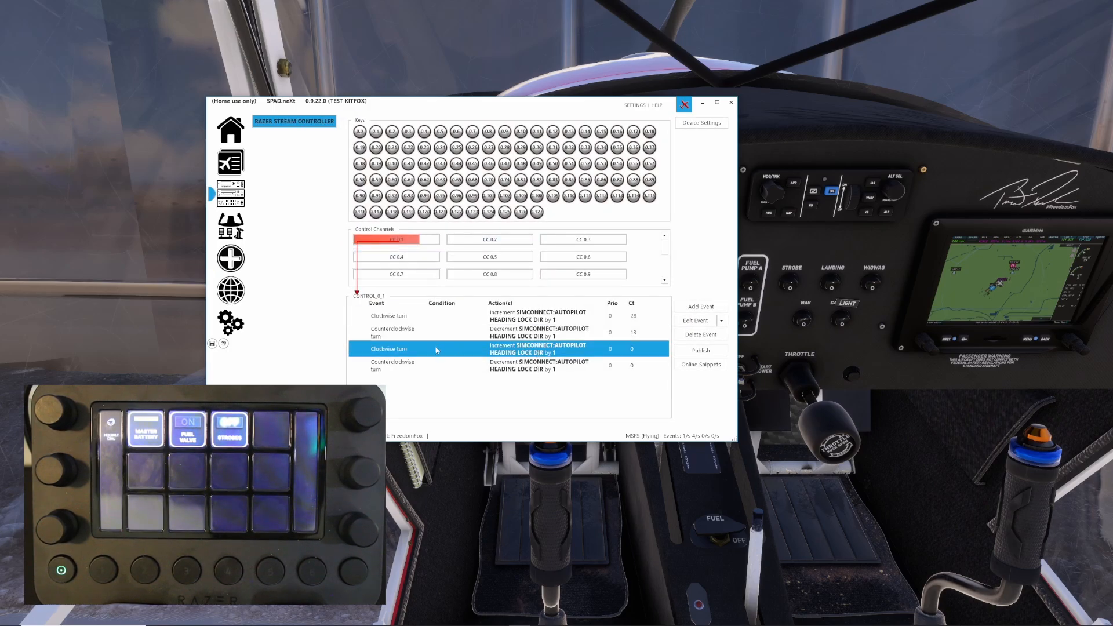
{"action": "double_click", "coordinate": [541, 351]}
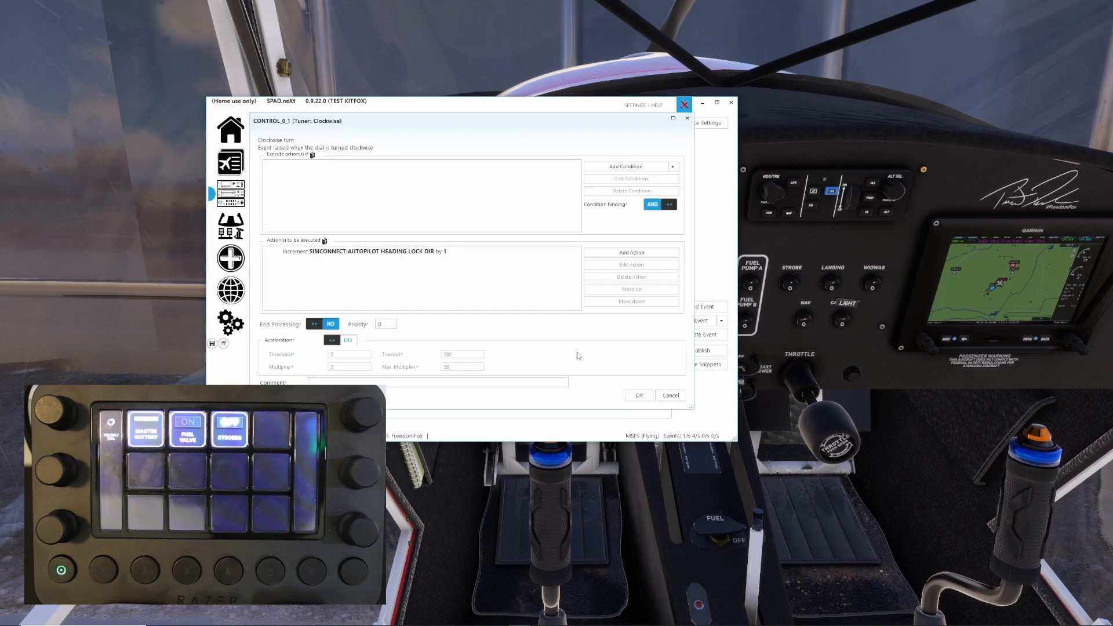
{"action": "double_click", "coordinate": [417, 253]}
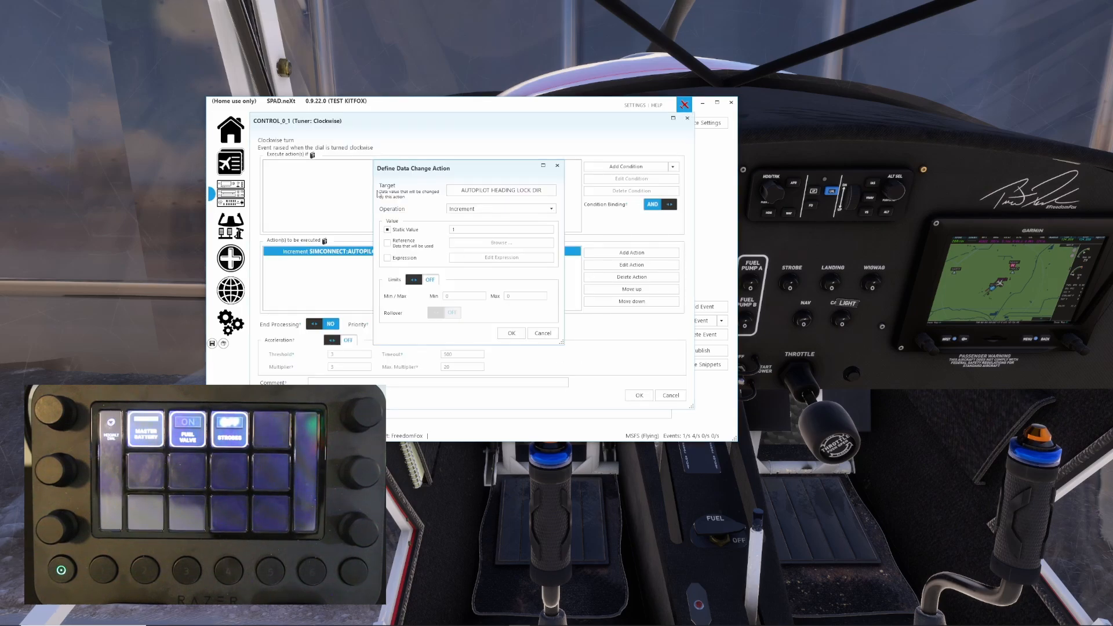
{"action": "left_click", "coordinate": [483, 189]}
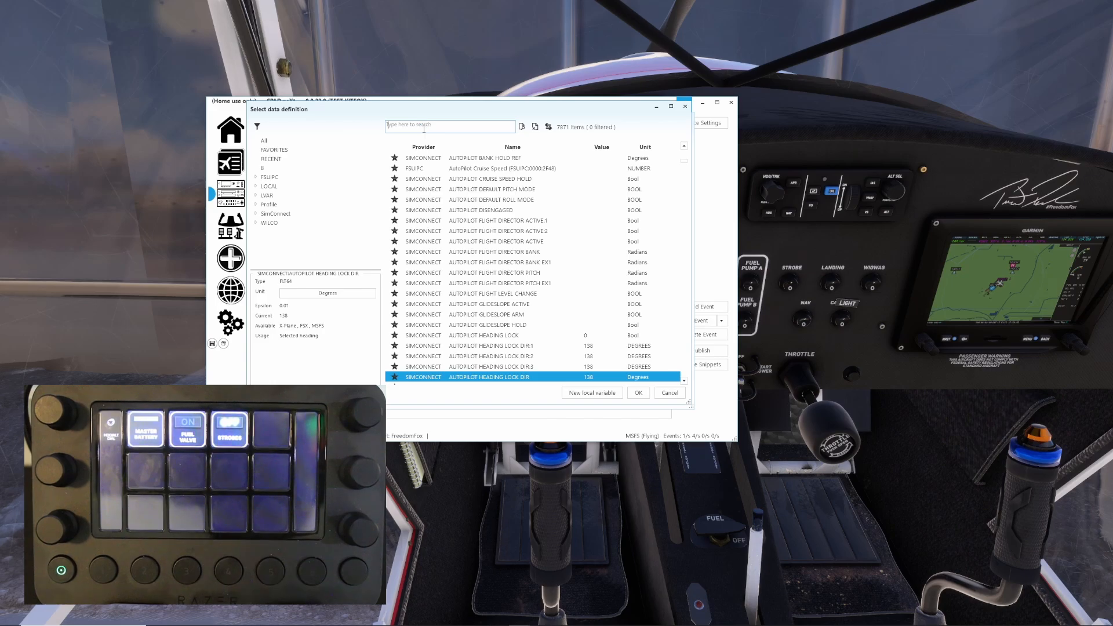
{"action": "type", "text": "alt"}
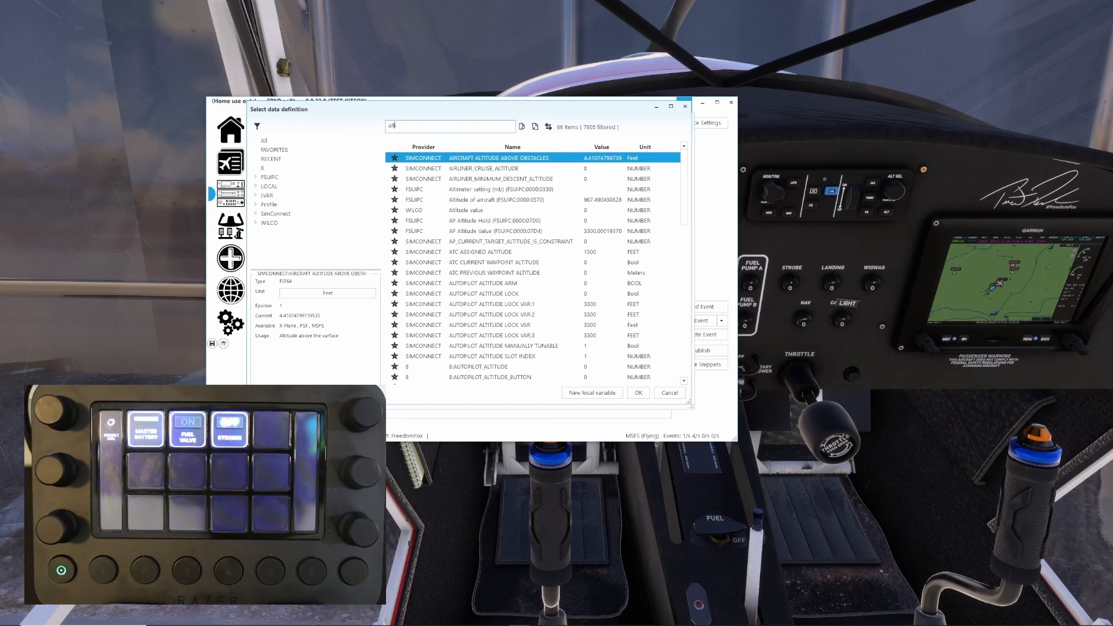
{"action": "type", "text": "itude"}
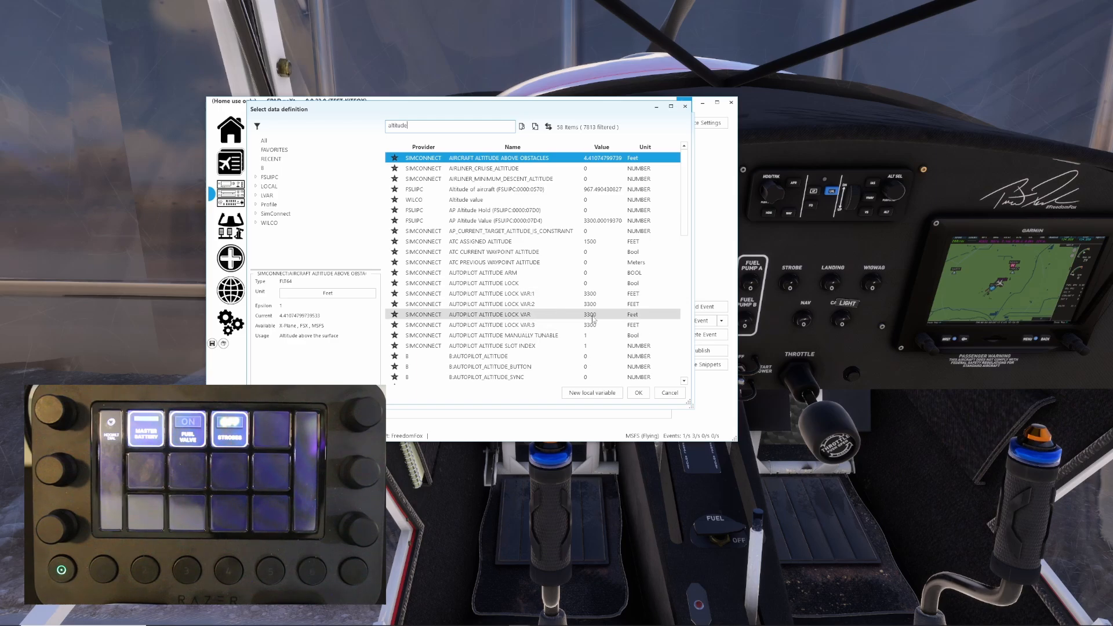
{"action": "left_click", "coordinate": [483, 314]}
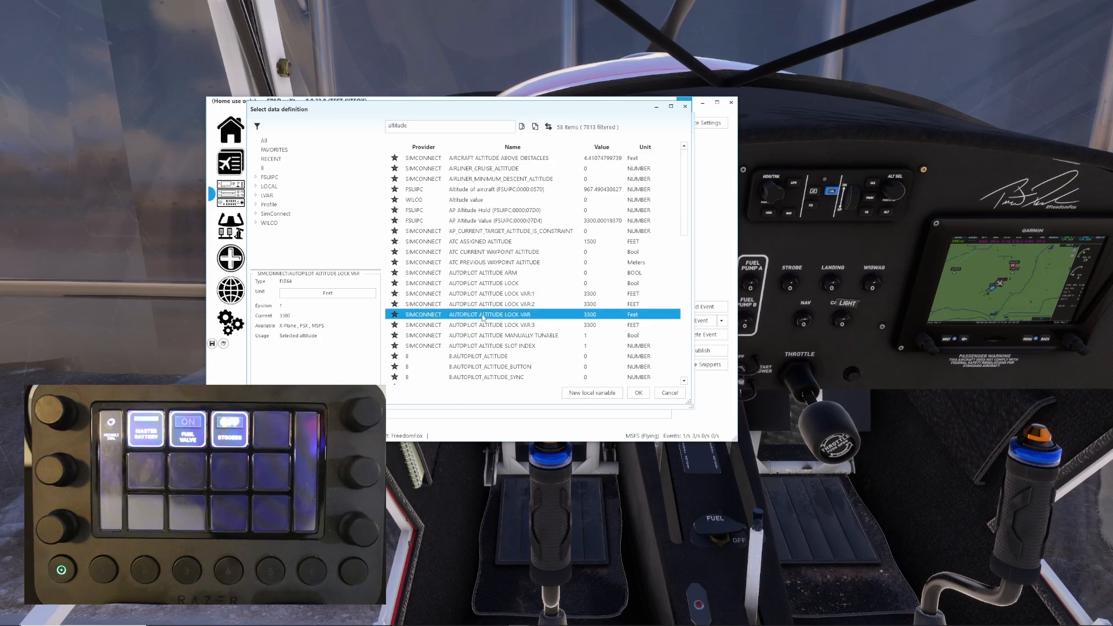
{"action": "left_click", "coordinate": [639, 394]}
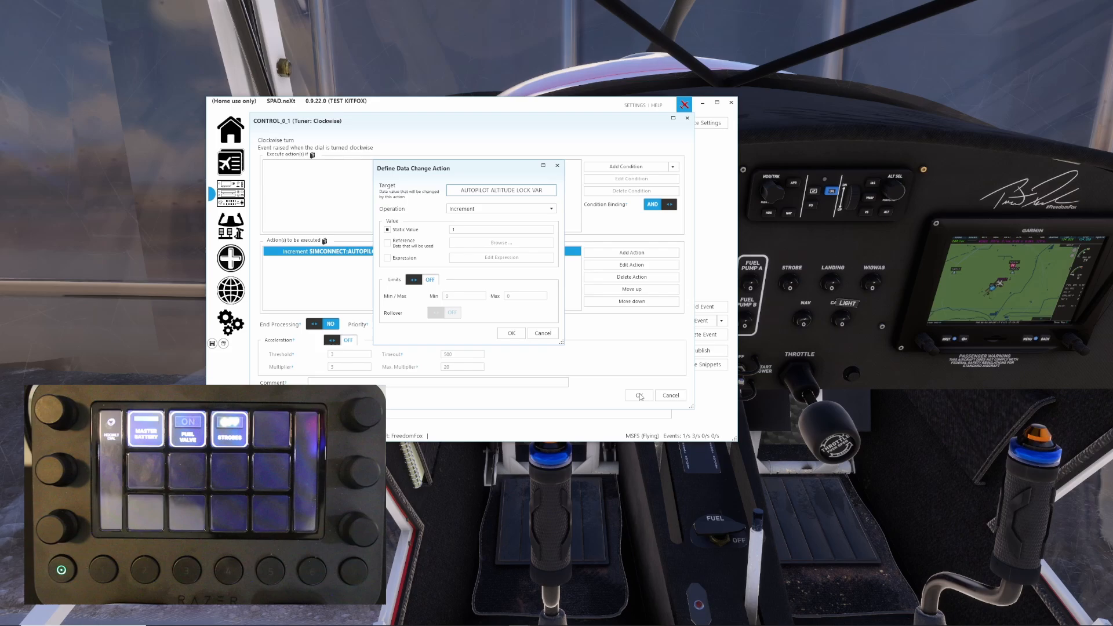
- Set the clockwise altitude action's static value to 100 and save the action and its event
{"action": "double_click", "coordinate": [465, 229]}
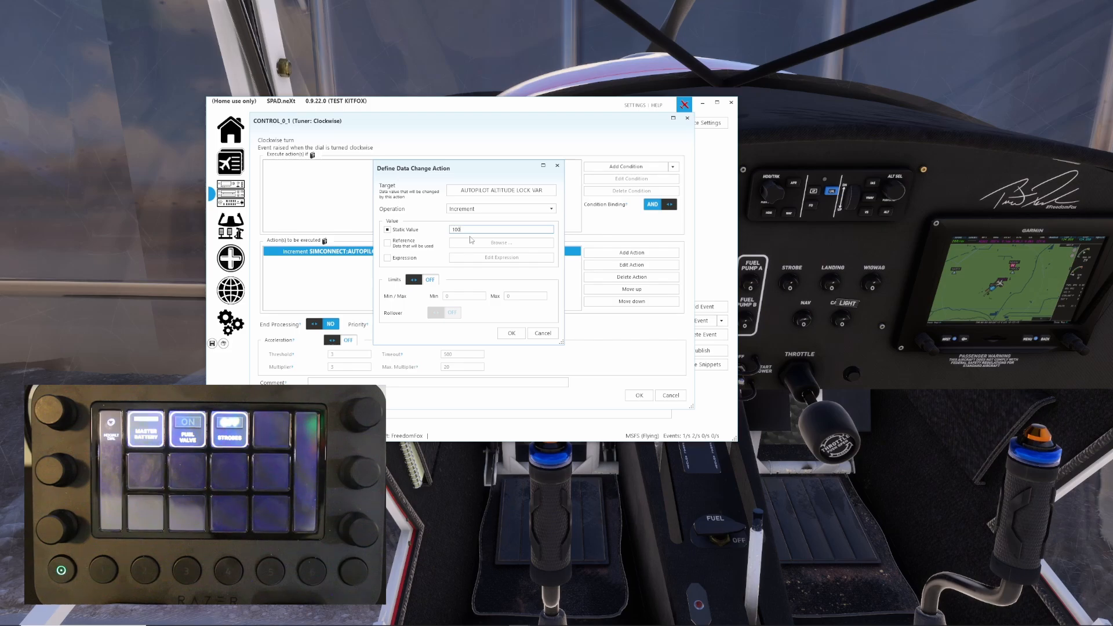
{"action": "left_click", "coordinate": [512, 334]}
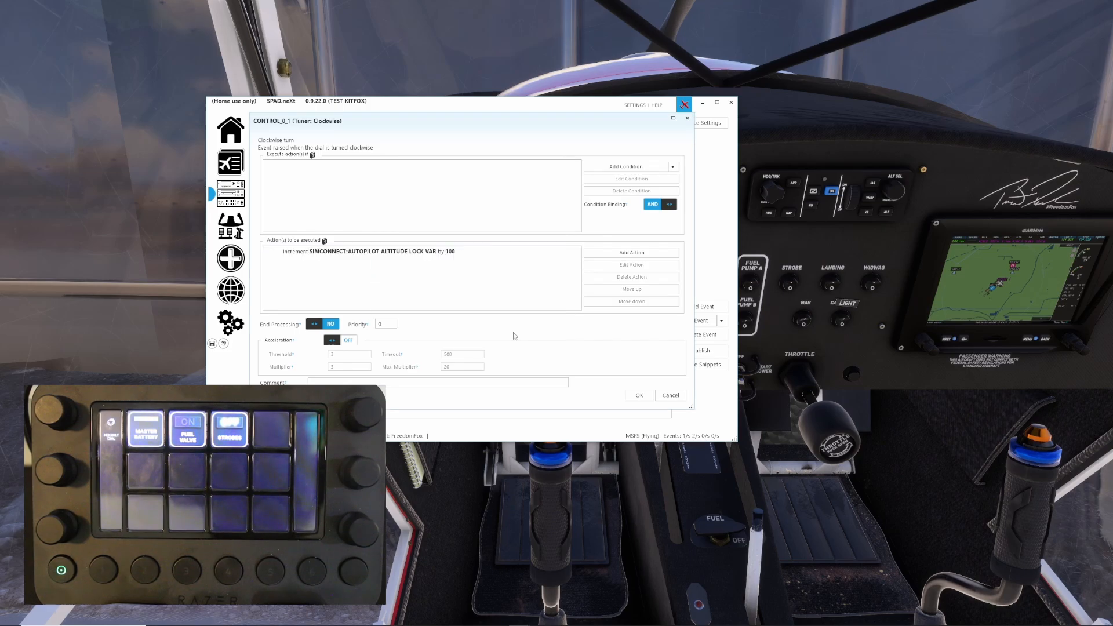
{"action": "left_click", "coordinate": [641, 396]}
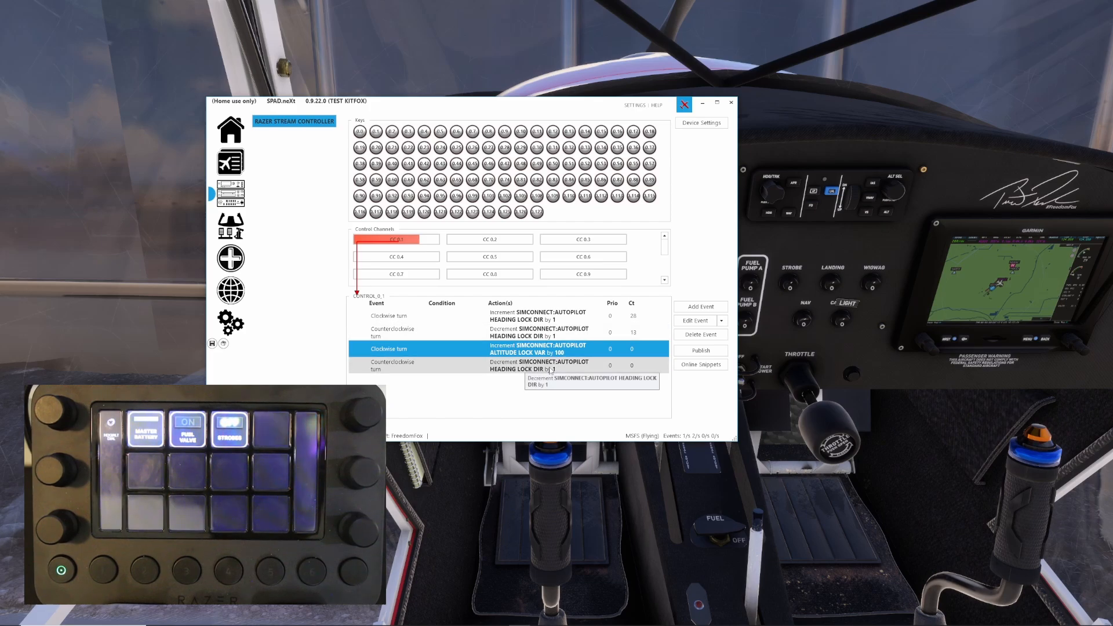
- Change the target of the pasted Counterclockwise turn event's action on CONTROL_0_1 to AUTOPILOT ALTITUDE LOCK VAR
{"action": "double_click", "coordinate": [549, 367]}
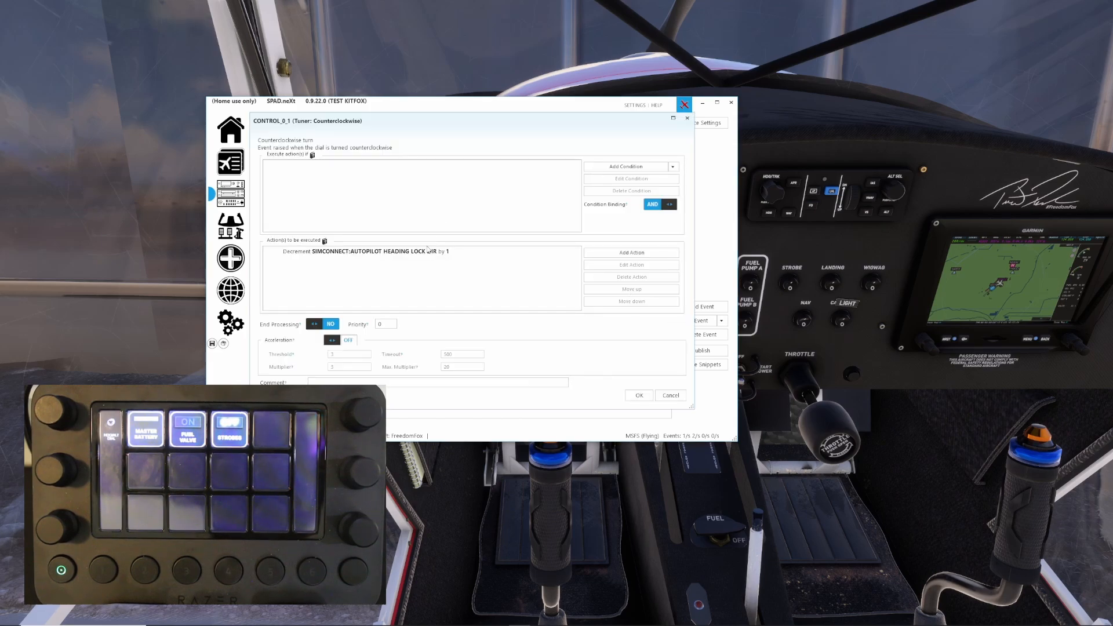
{"action": "double_click", "coordinate": [396, 256]}
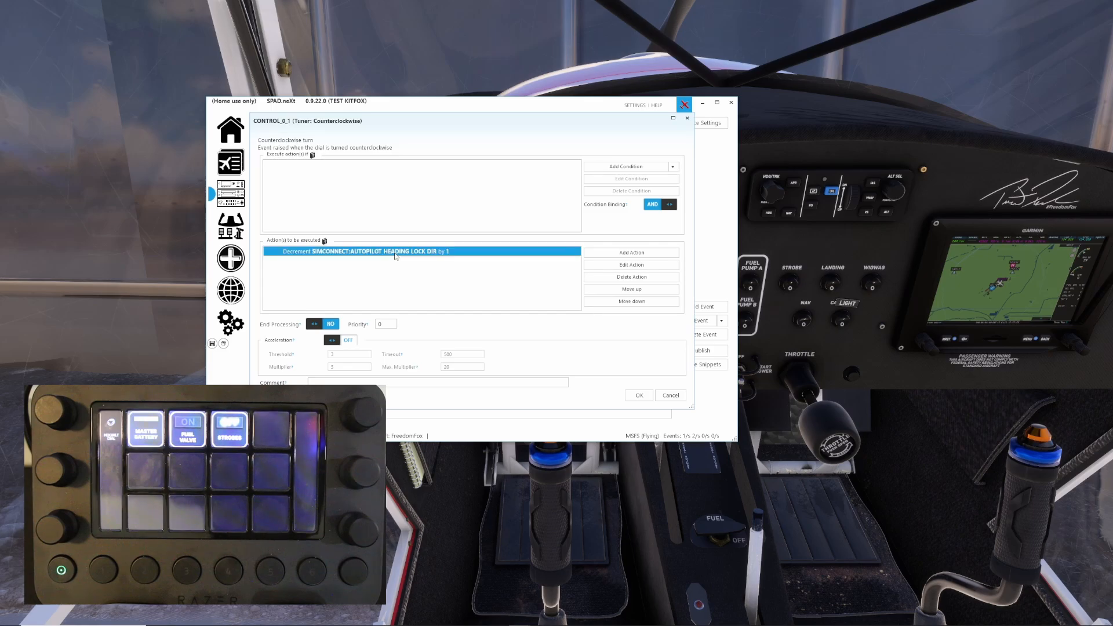
{"action": "left_click", "coordinate": [497, 191]}
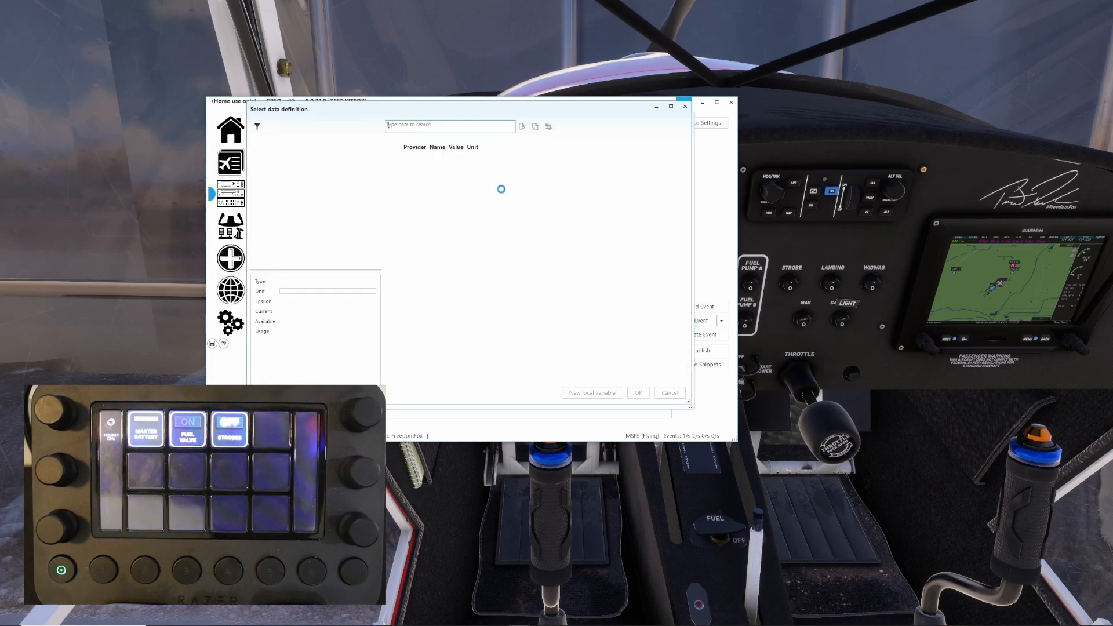
{"action": "left_click", "coordinate": [441, 126]}
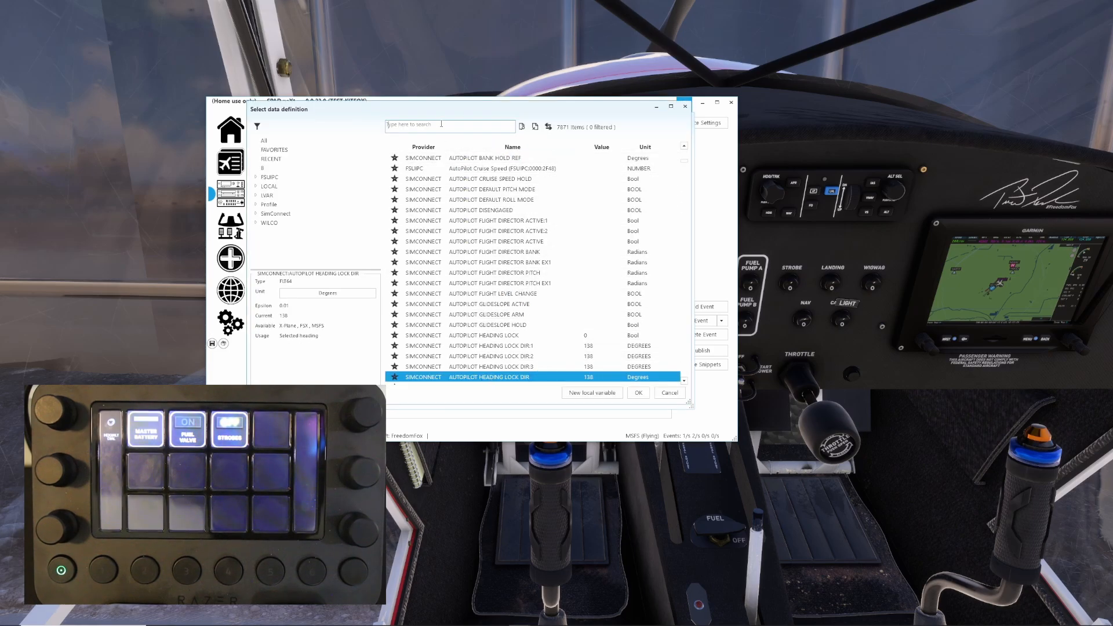
{"action": "type", "text": "altitude"}
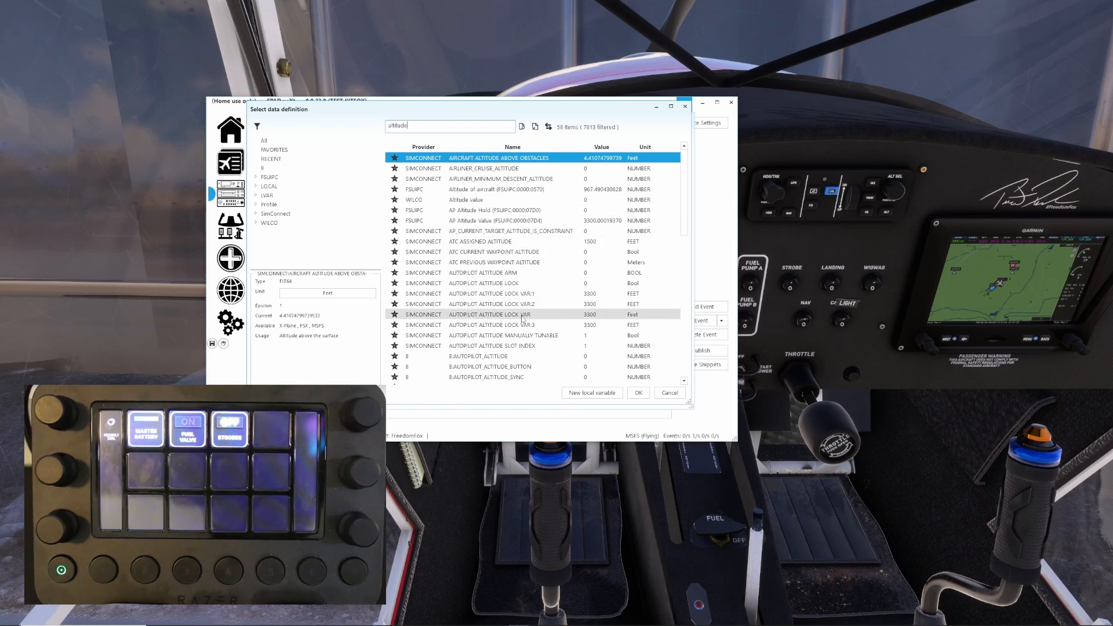
{"action": "left_click", "coordinate": [525, 316]}
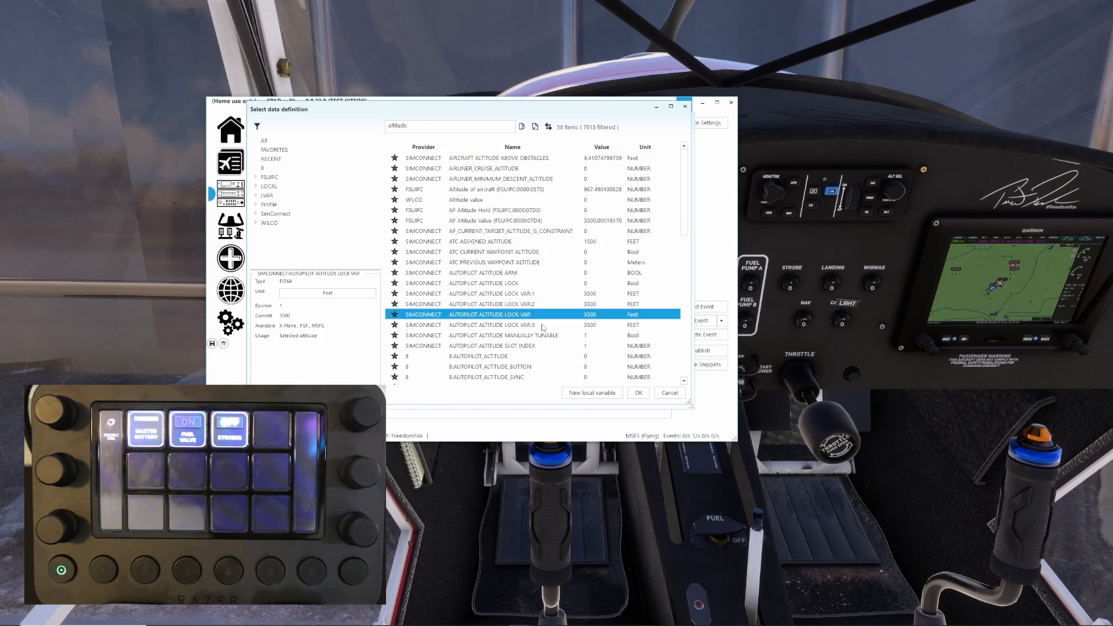
{"action": "left_click", "coordinate": [638, 393]}
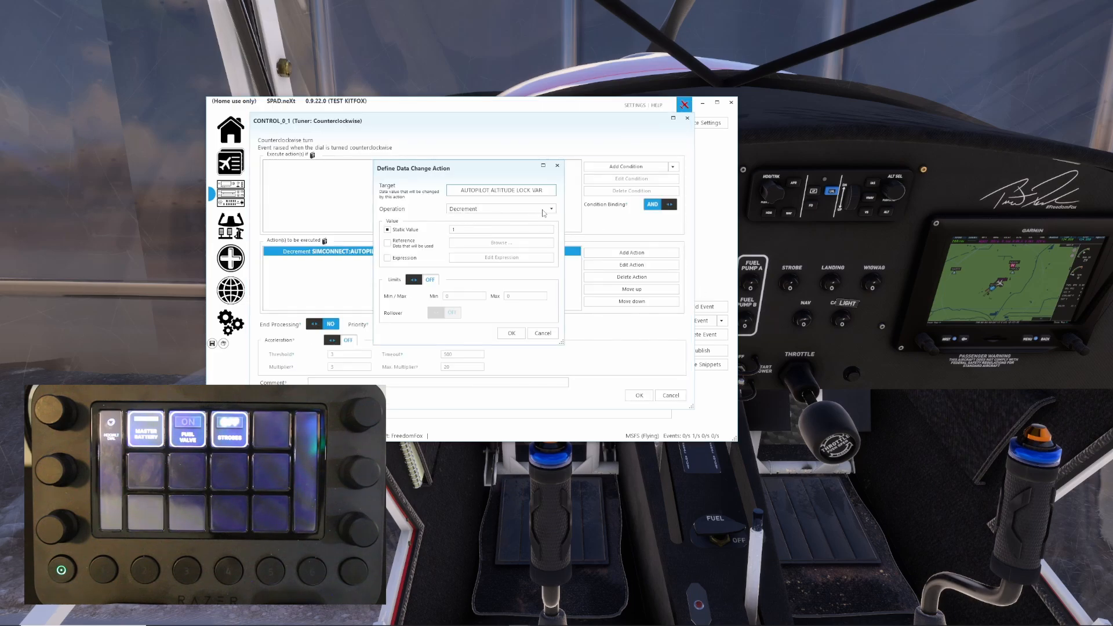
- Set the counterclockwise altitude action's static value to 100 and save the action and its event
{"action": "left_click", "coordinate": [464, 230]}
{"action": "type", "text": "00"}
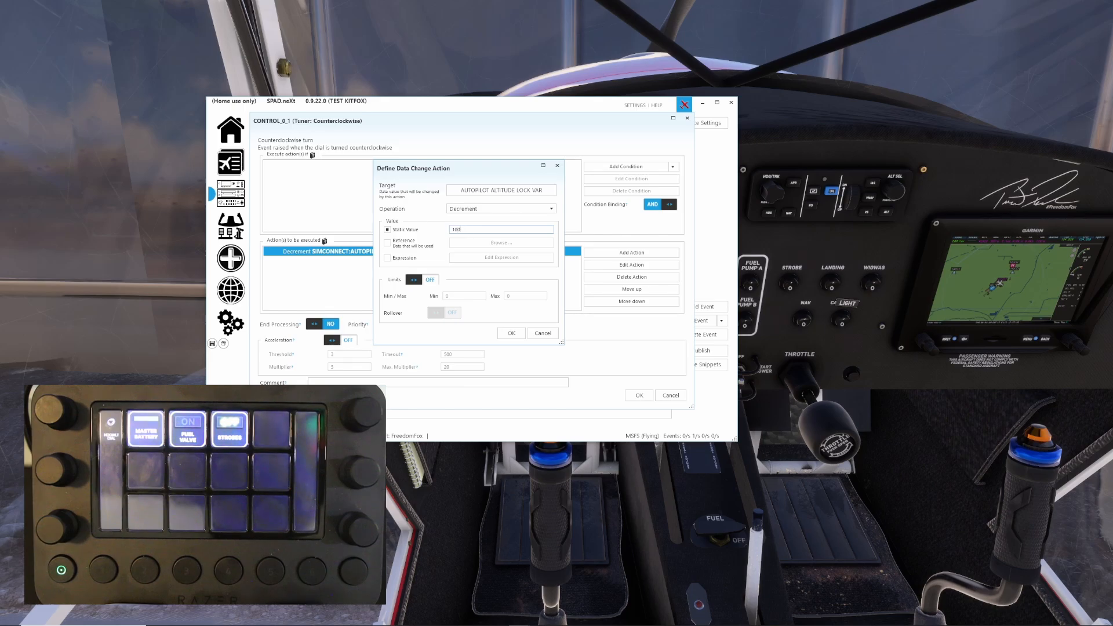
{"action": "left_click", "coordinate": [512, 334]}
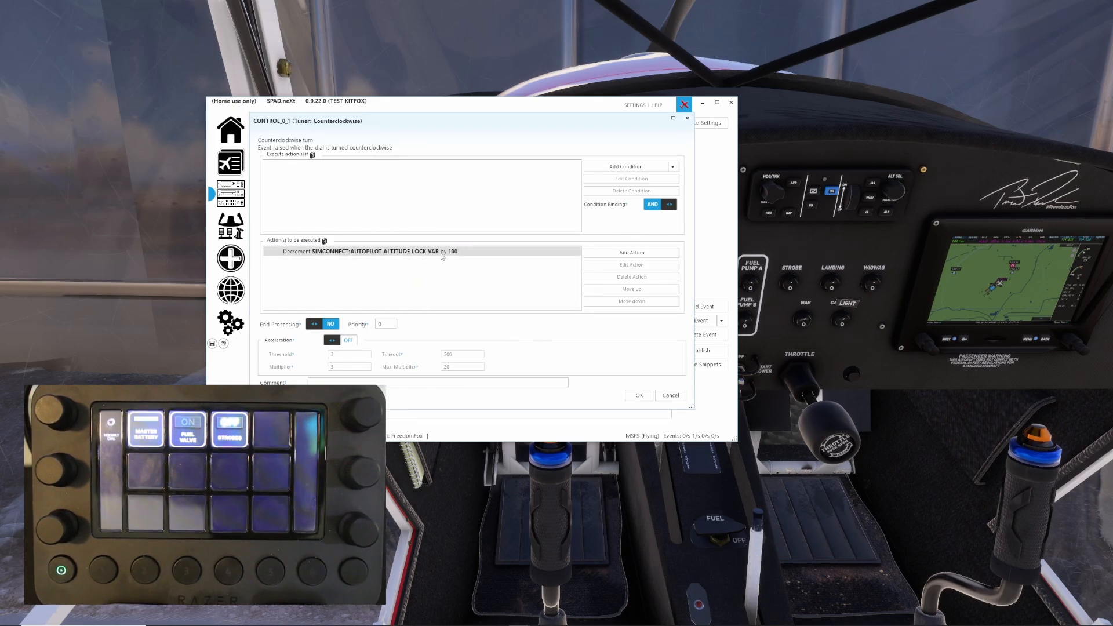
{"action": "left_click", "coordinate": [638, 396]}
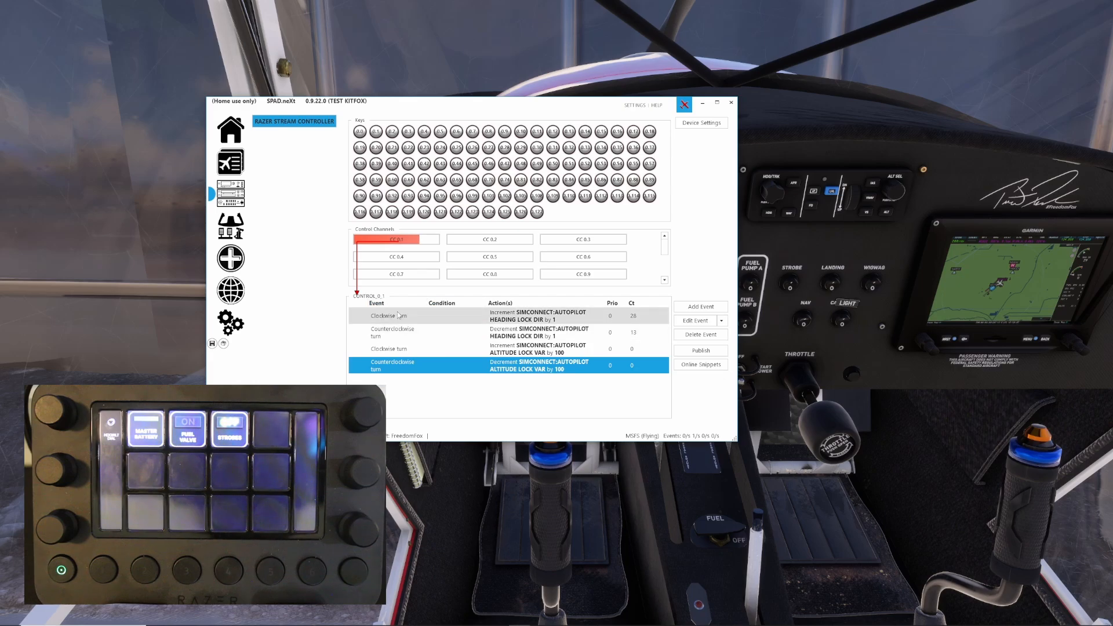
- Add the condition PROFILE:Heading_Altitude_Selector equals 0 to the clockwise heading event and save the event
{"action": "left_click", "coordinate": [540, 320]}
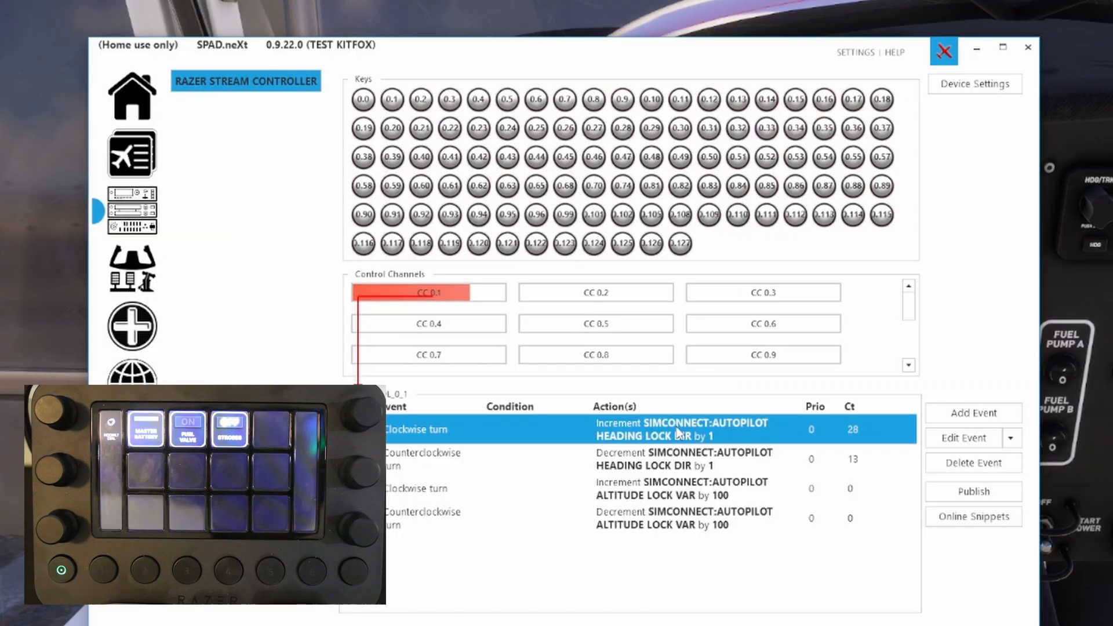
{"action": "double_click", "coordinate": [540, 319]}
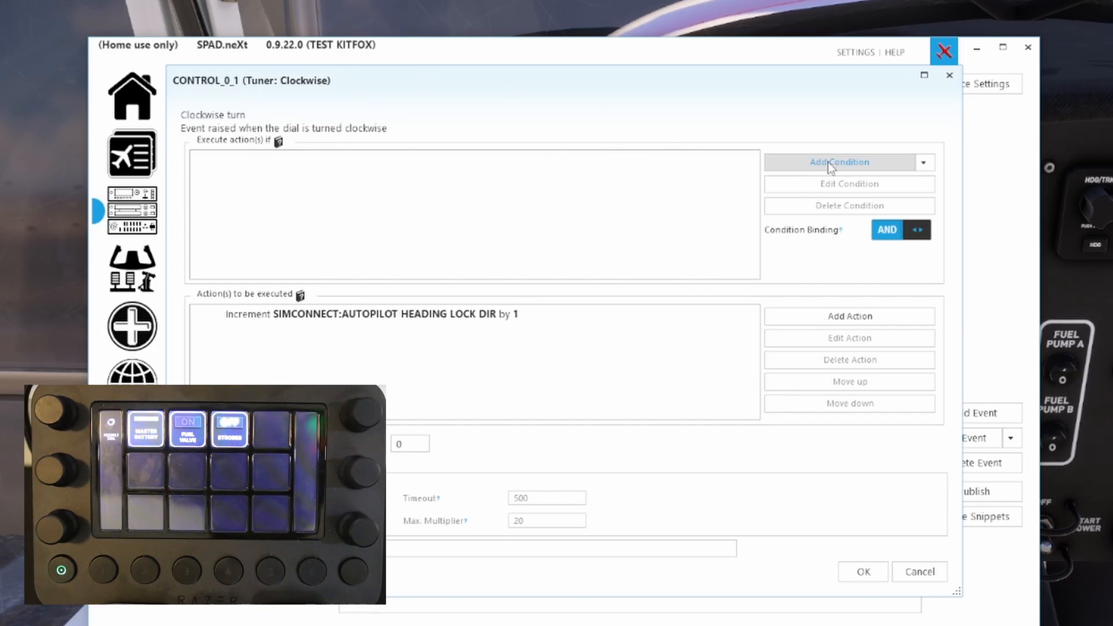
{"action": "left_click", "coordinate": [846, 165]}
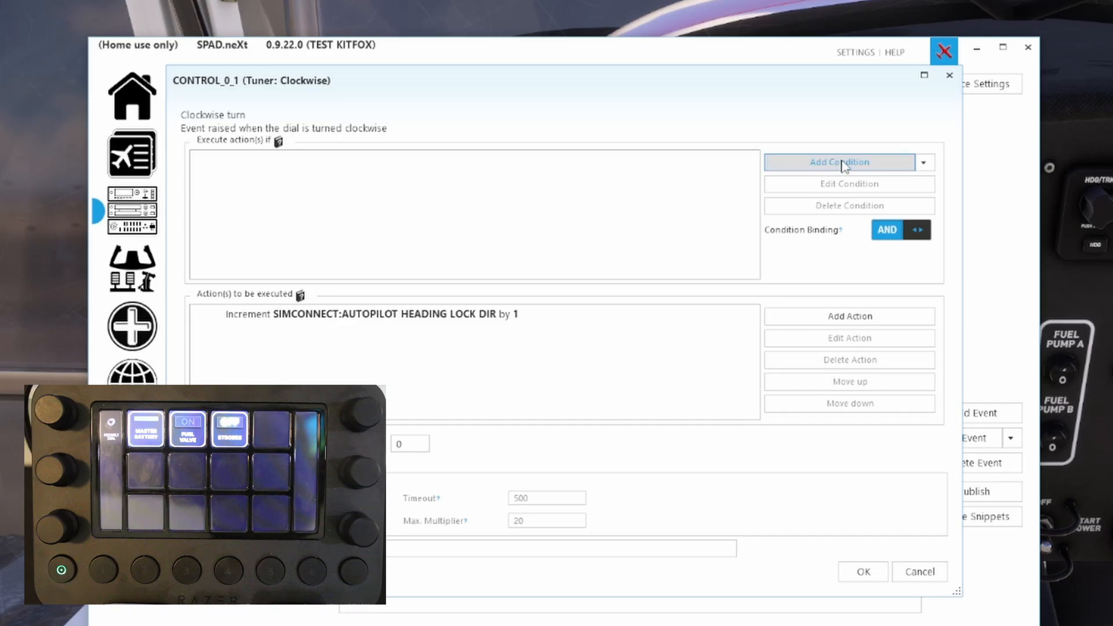
{"action": "left_click", "coordinate": [626, 258]}
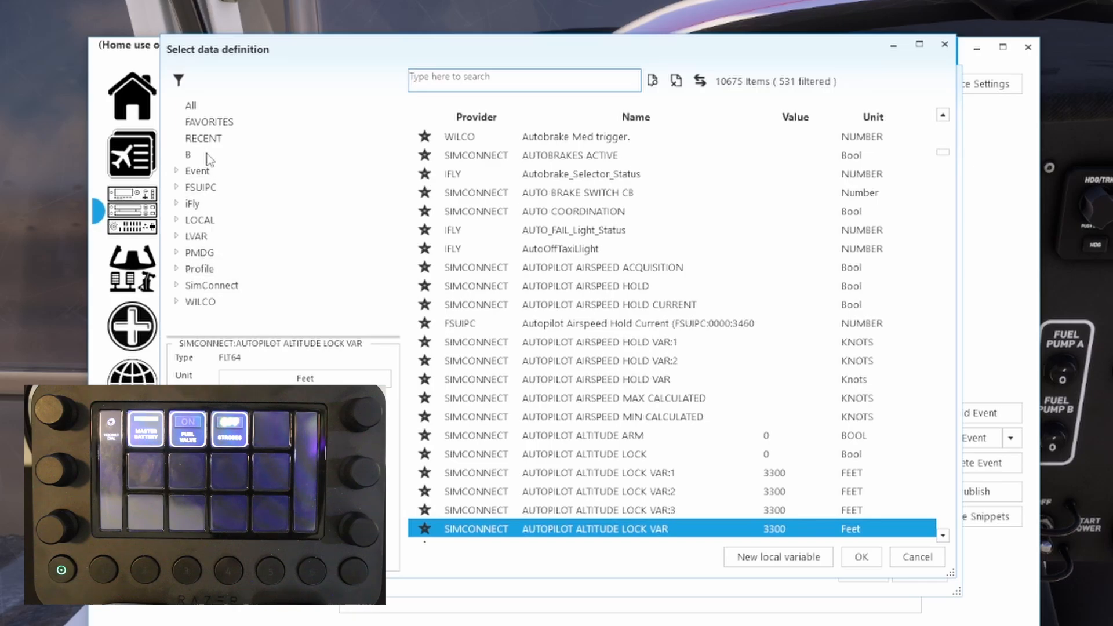
{"action": "left_click", "coordinate": [198, 270]}
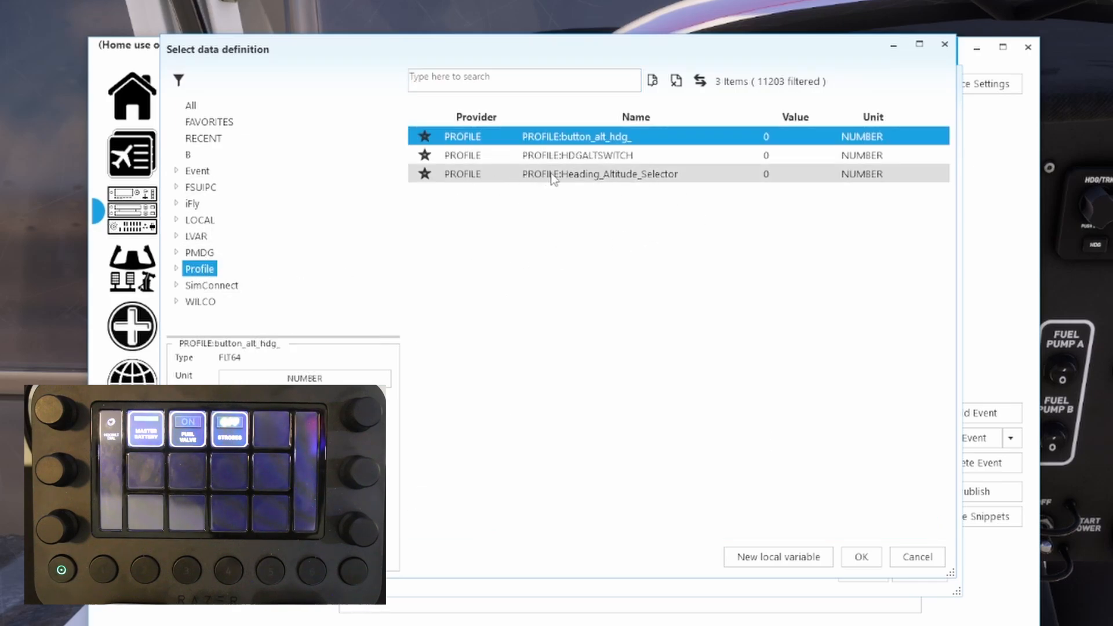
{"action": "left_click", "coordinate": [677, 181]}
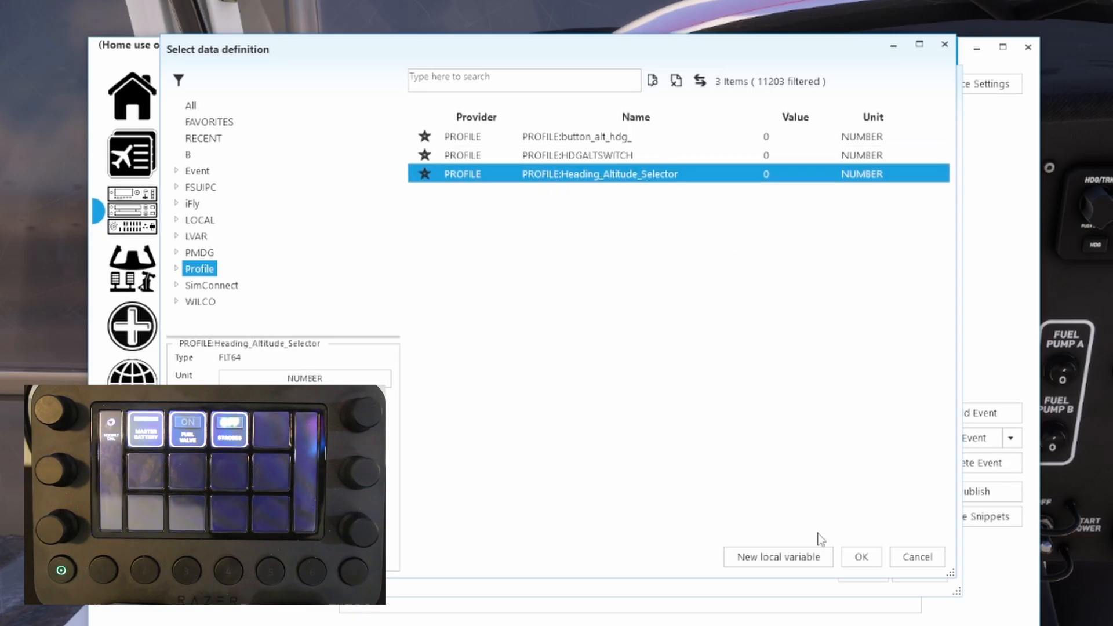
{"action": "left_click", "coordinate": [872, 560]}
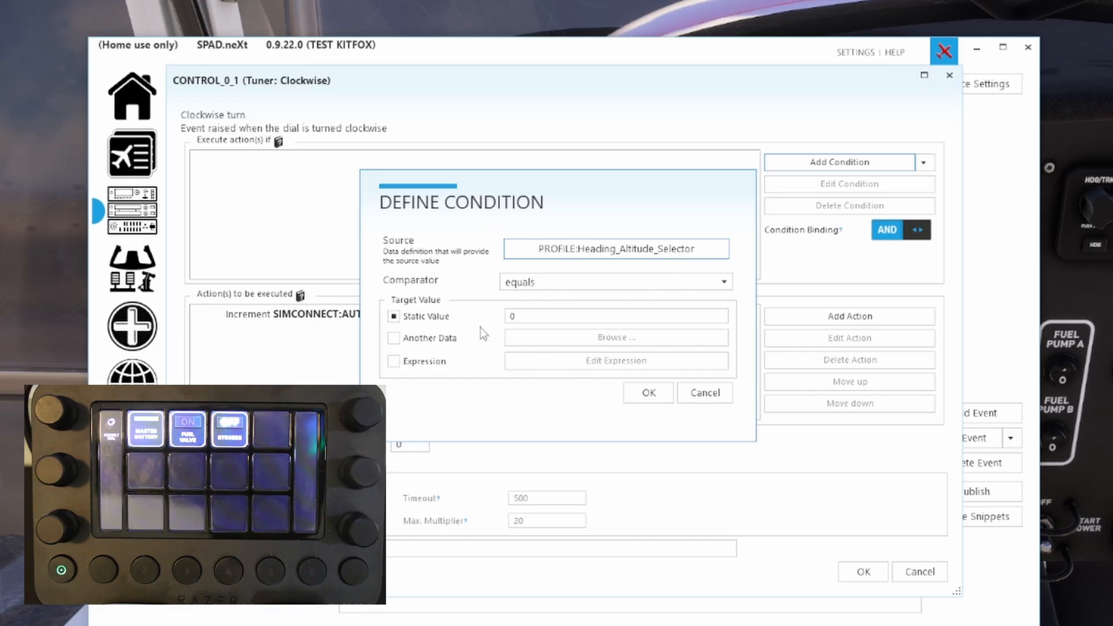
{"action": "left_click", "coordinate": [649, 392]}
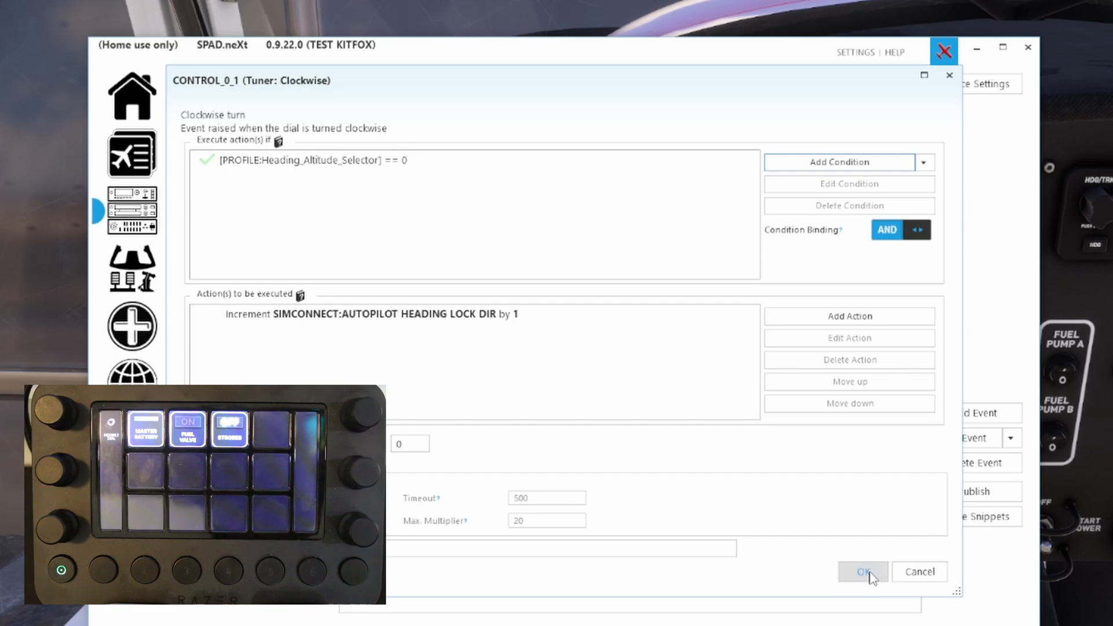
{"action": "left_click", "coordinate": [864, 572]}
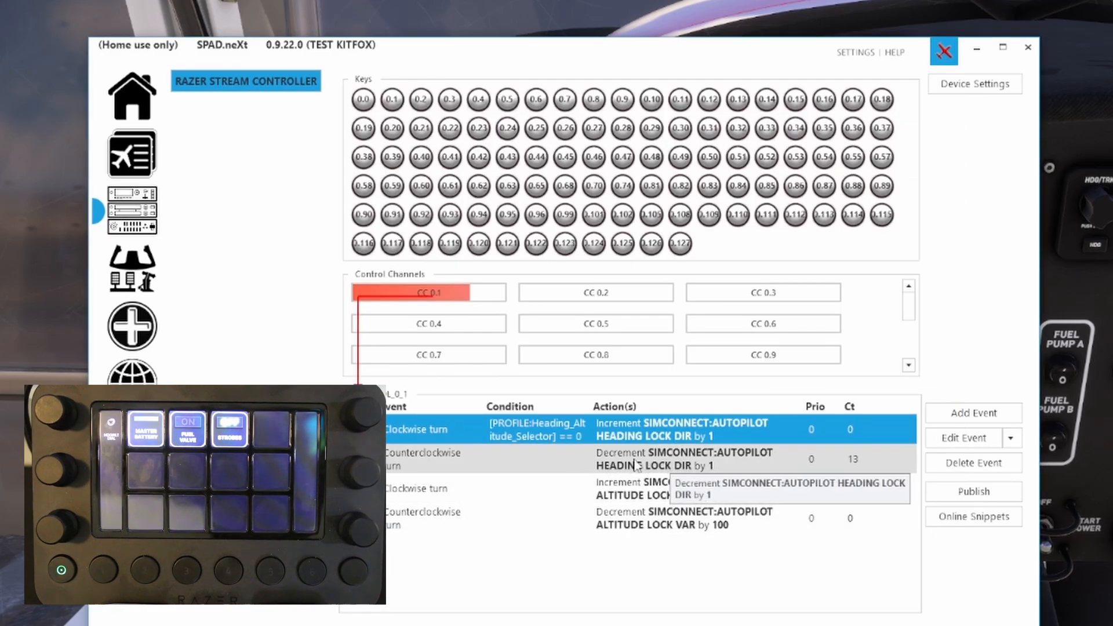
- Add the condition PROFILE:Heading_Altitude_Selector equals 0 to the counterclockwise heading event and save the event
{"action": "double_click", "coordinate": [704, 464]}
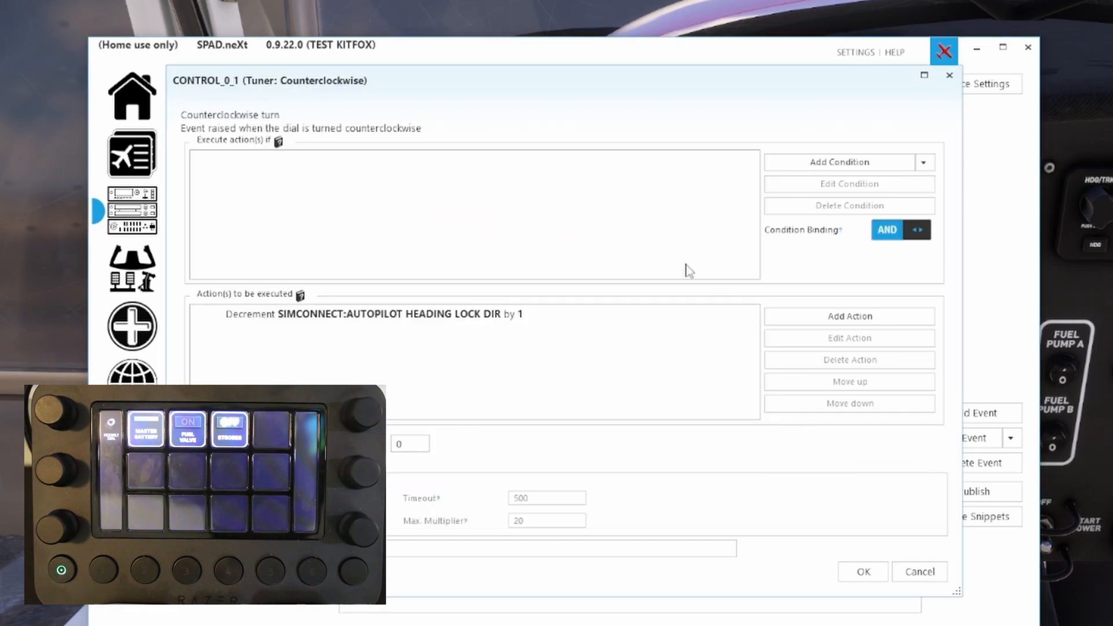
{"action": "left_click", "coordinate": [832, 164]}
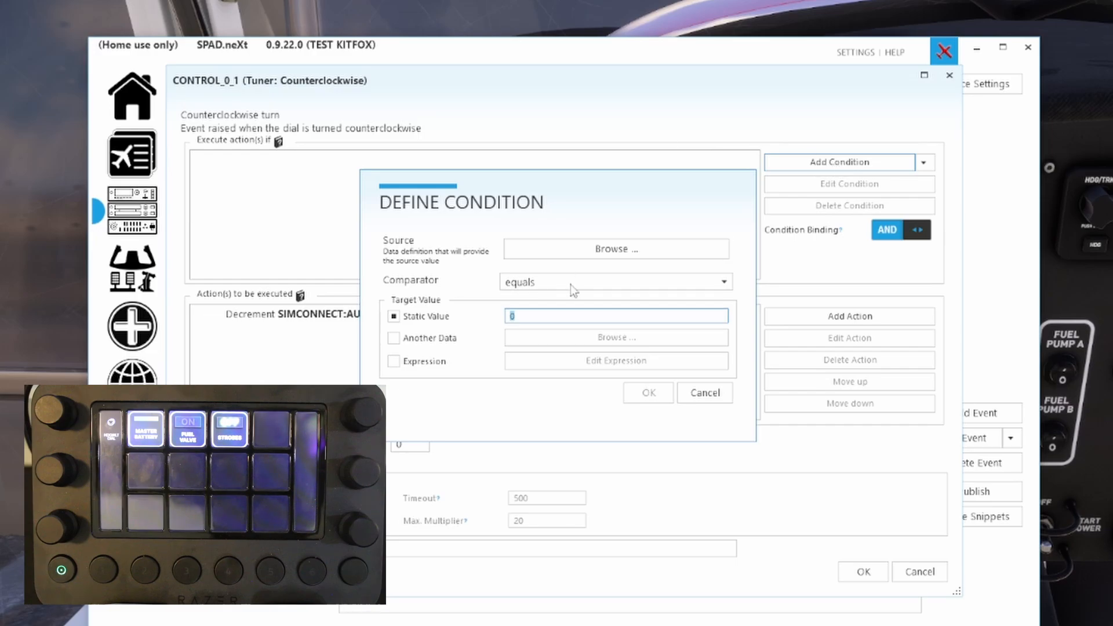
{"action": "left_click", "coordinate": [611, 245]}
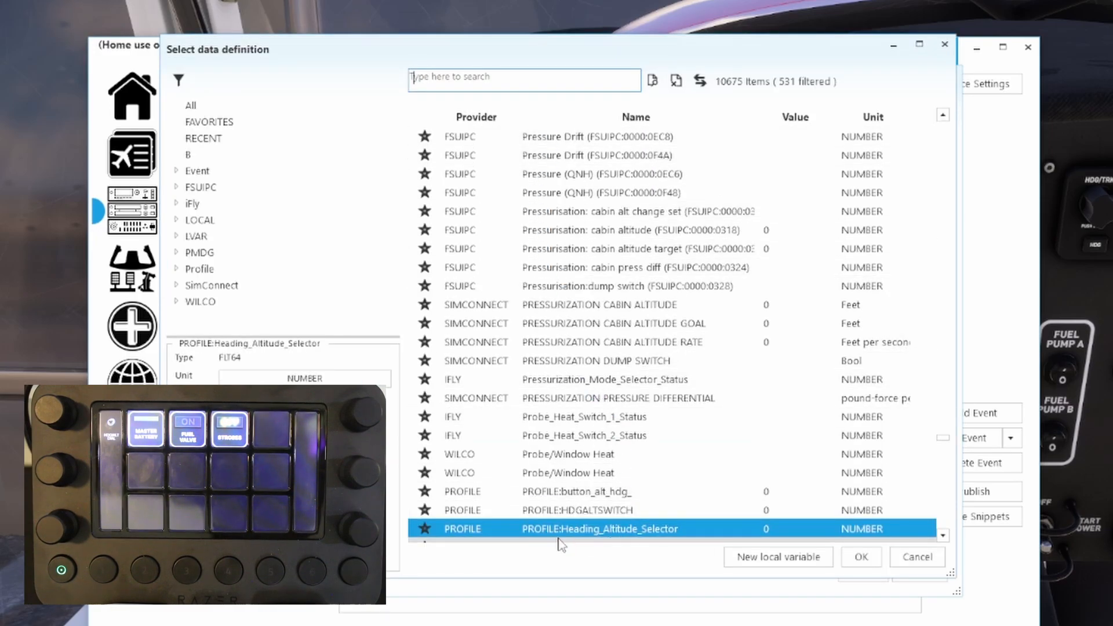
{"action": "left_click", "coordinate": [862, 558]}
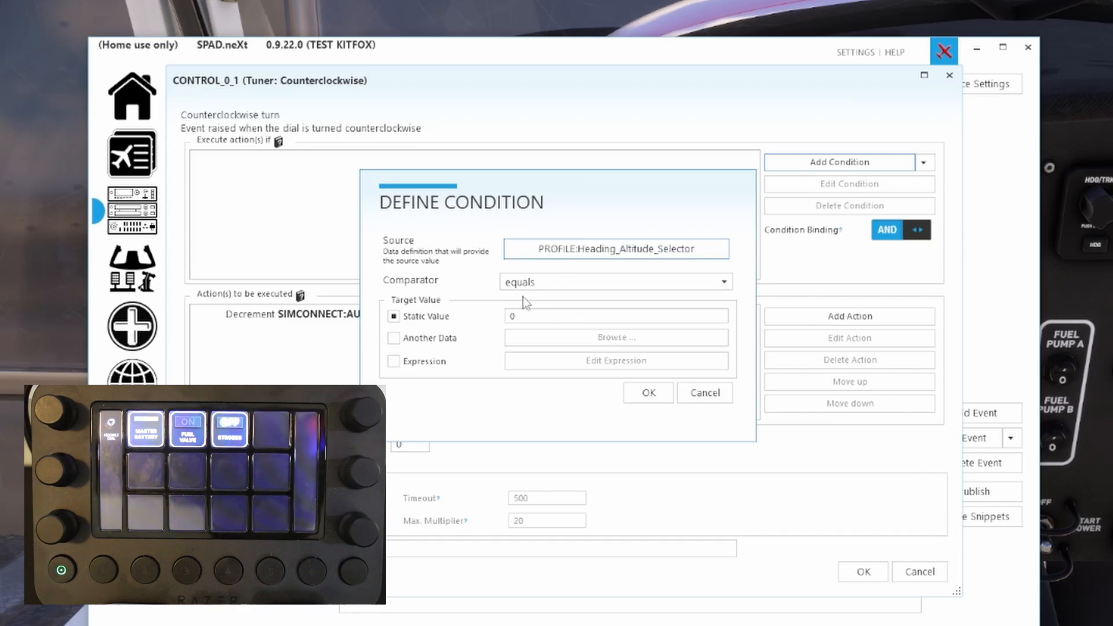
{"action": "left_click", "coordinate": [650, 393]}
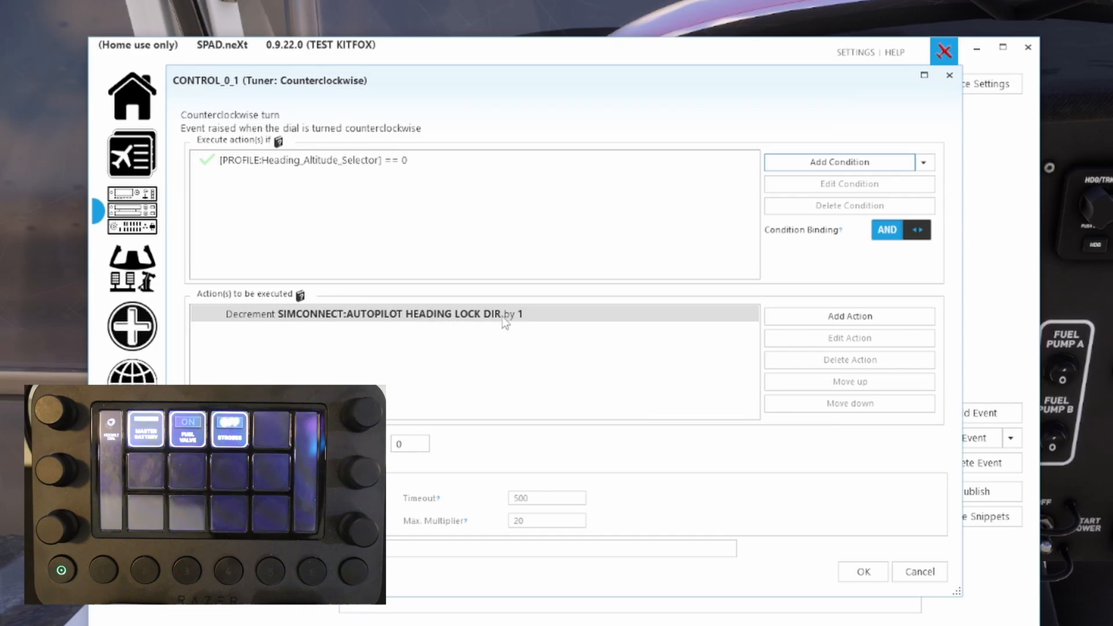
{"action": "left_click", "coordinate": [864, 572]}
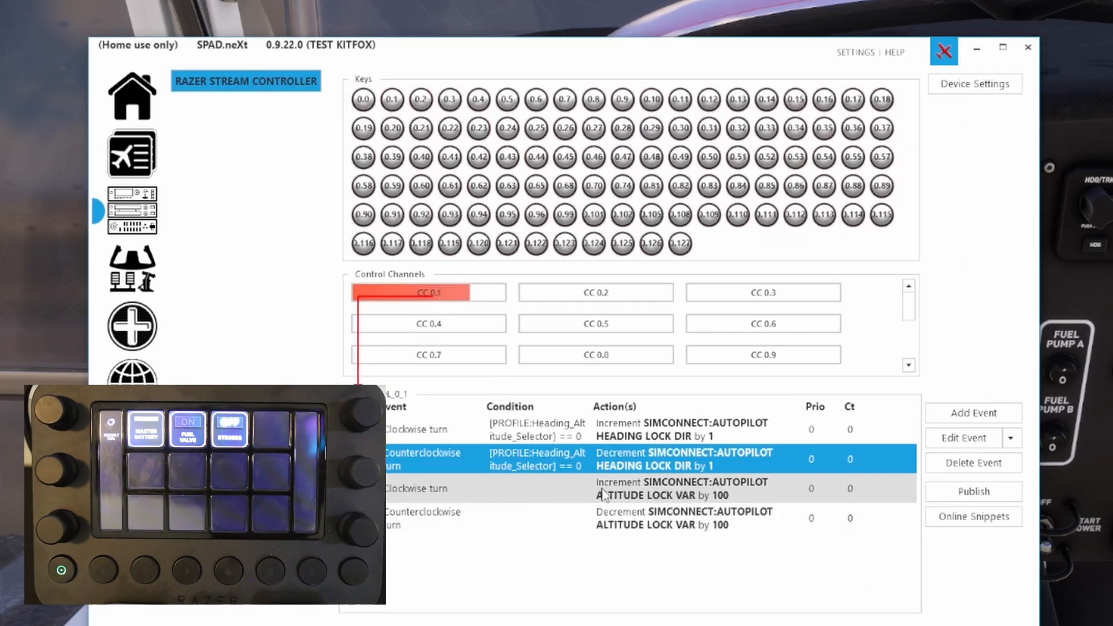
- Add the condition PROFILE:Heading_Altitude_Selector equals 1 to the clockwise altitude event and save the event
{"action": "double_click", "coordinate": [678, 494]}
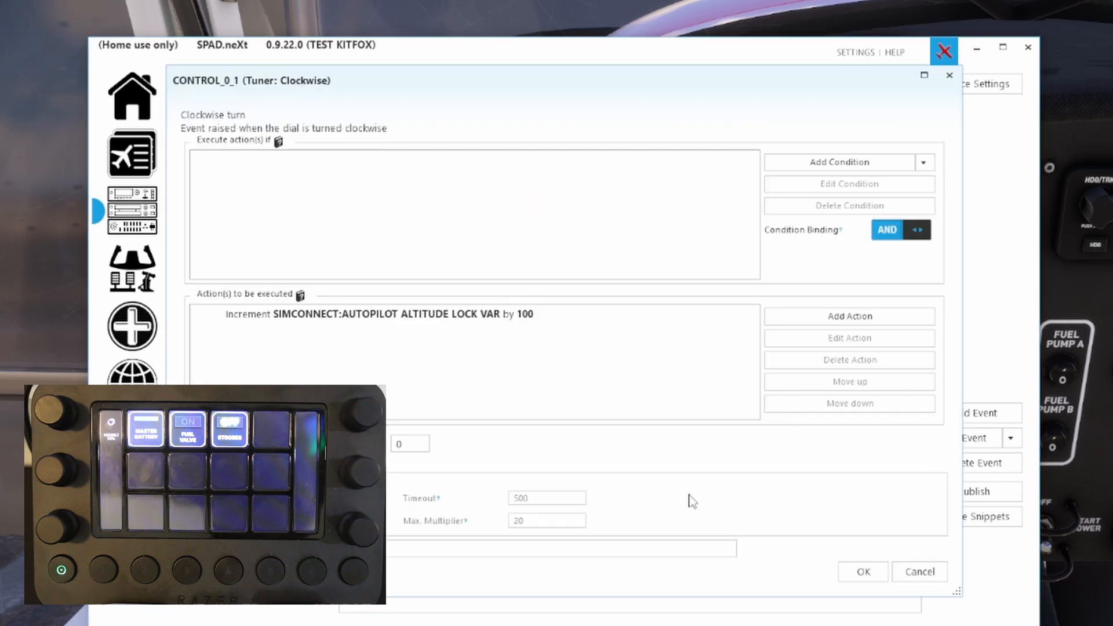
{"action": "left_click", "coordinate": [816, 166]}
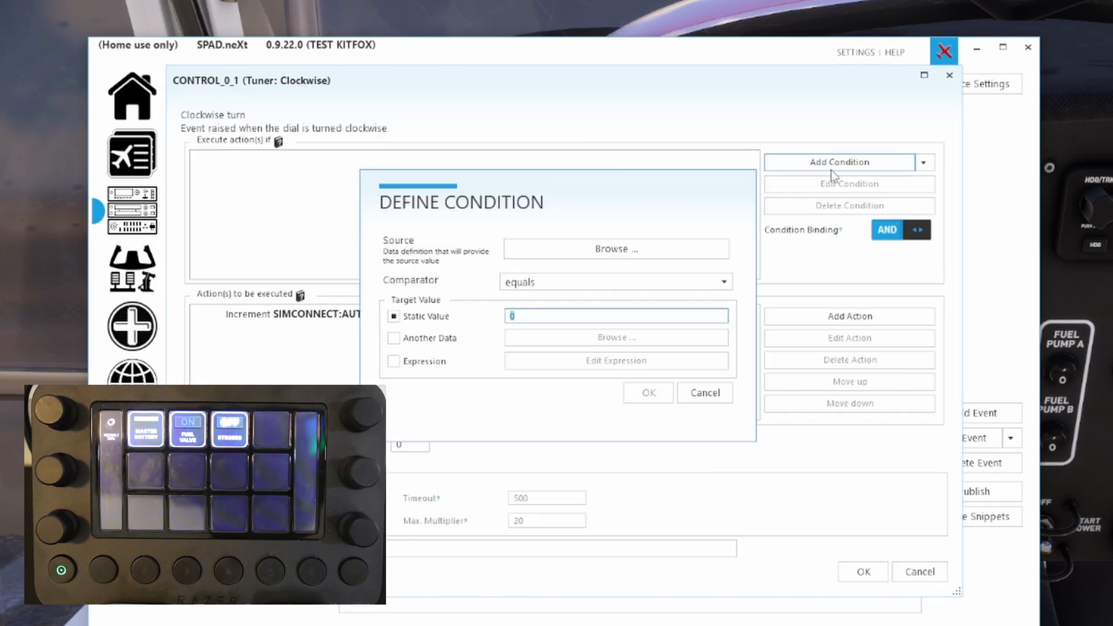
{"action": "left_click", "coordinate": [605, 257]}
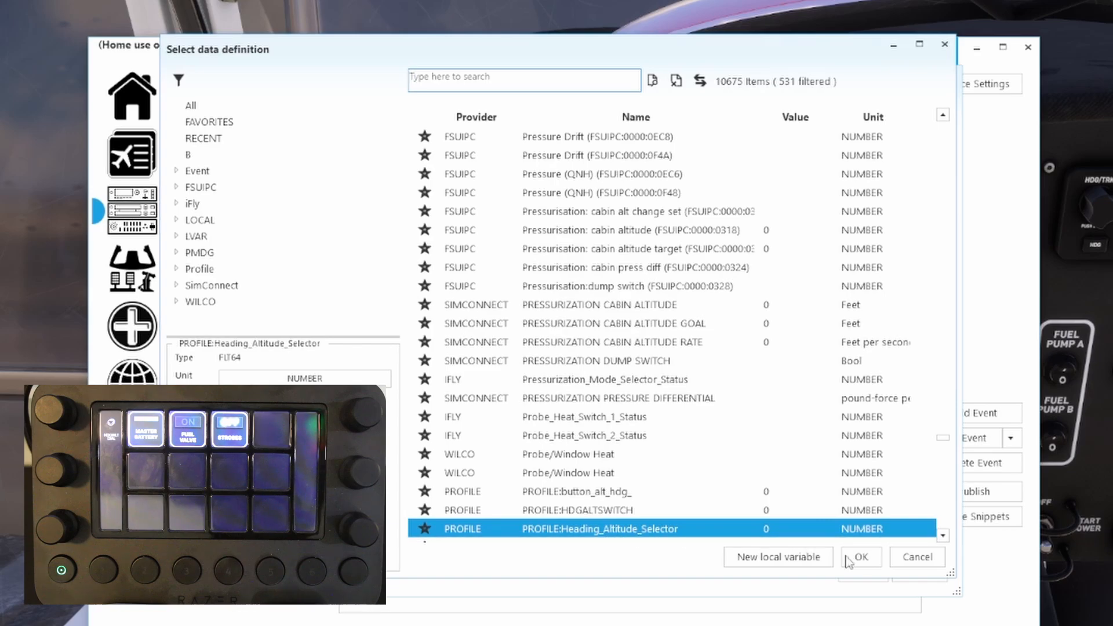
{"action": "left_click", "coordinate": [849, 559]}
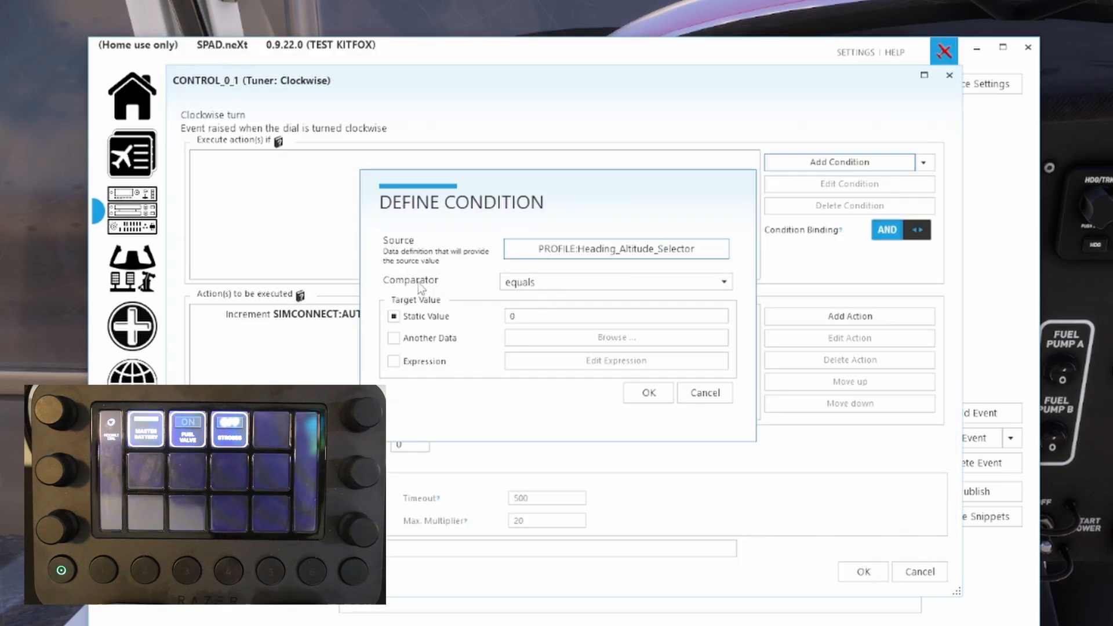
{"action": "left_click", "coordinate": [524, 317]}
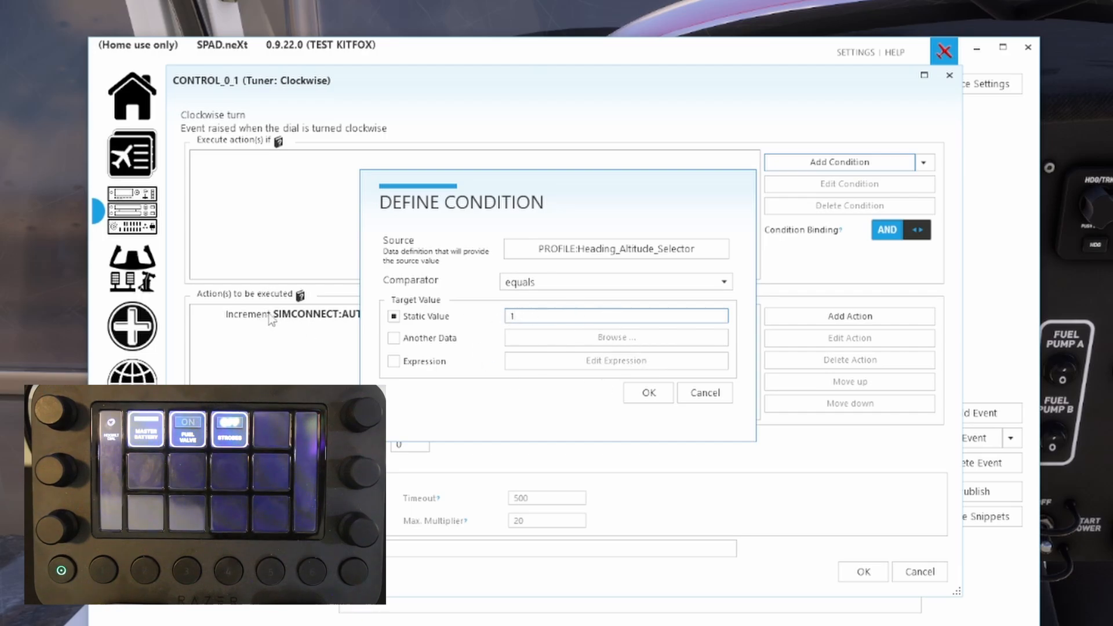
{"action": "left_click", "coordinate": [649, 394]}
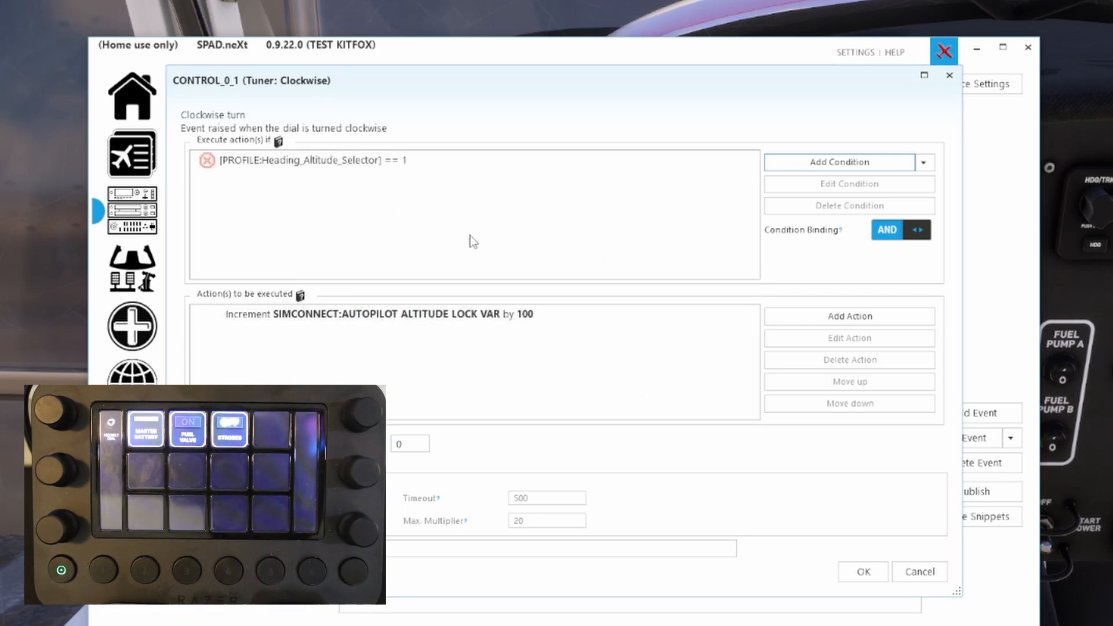
{"action": "left_click", "coordinate": [863, 577]}
- Add the condition PROFILE:Heading_Altitude_Selector equals 1 to the counterclockwise altitude event and save the event
{"action": "left_click", "coordinate": [706, 522]}
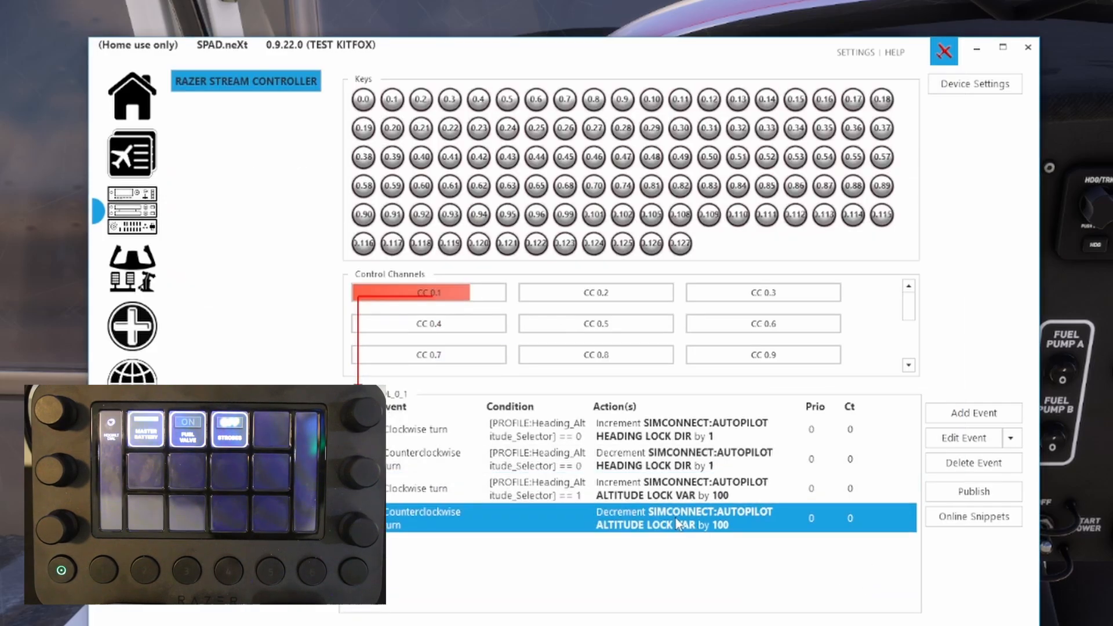
{"action": "double_click", "coordinate": [707, 522]}
{"action": "left_click", "coordinate": [806, 161]}
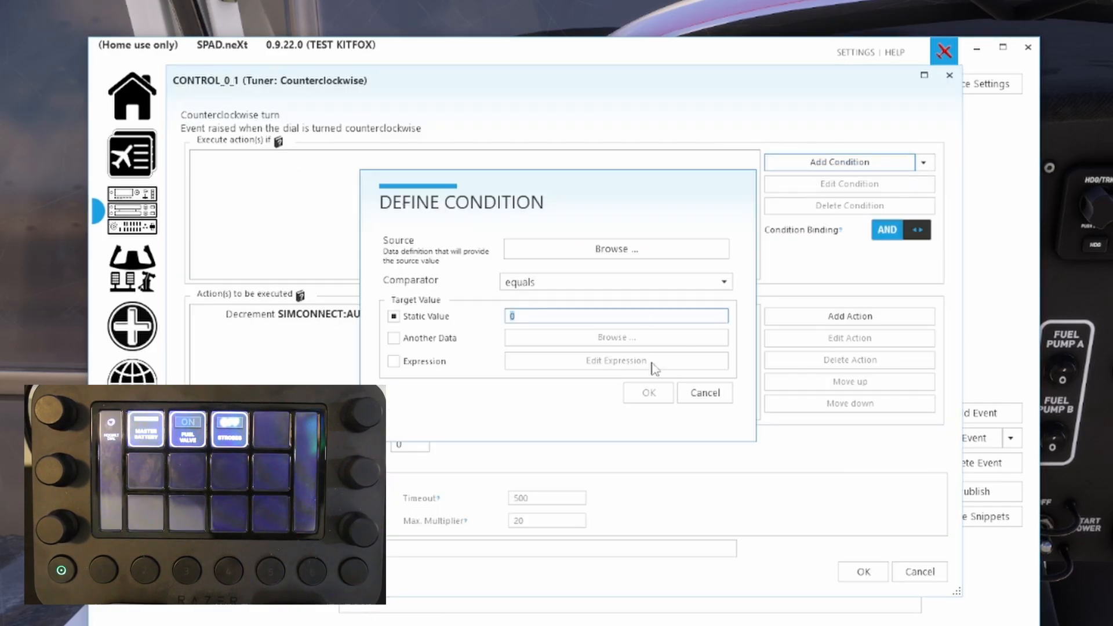
{"action": "left_click", "coordinate": [625, 250]}
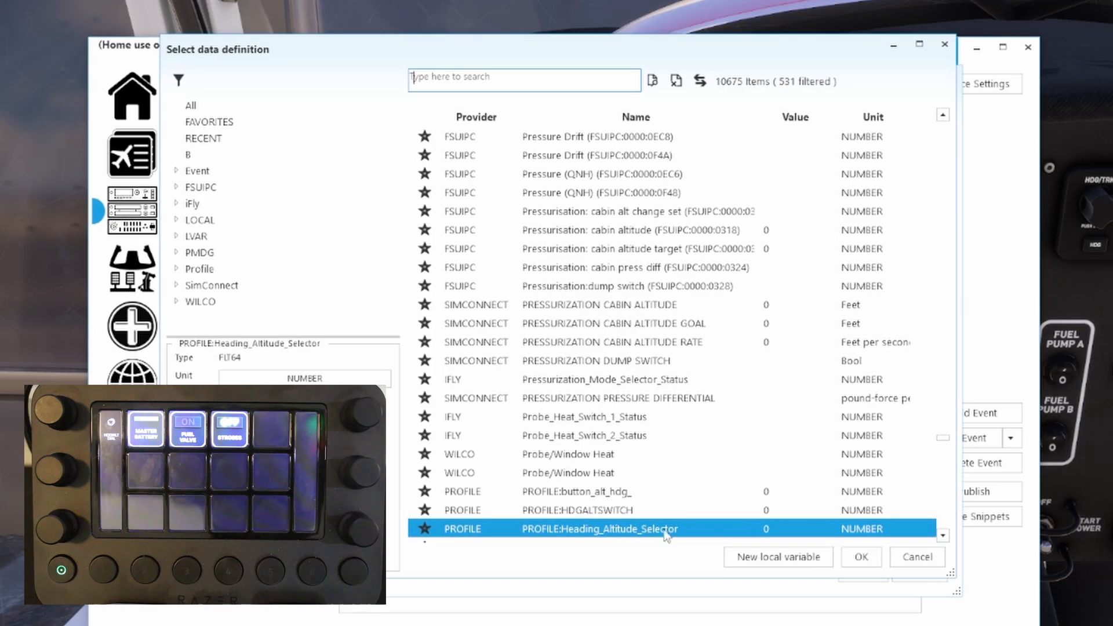
{"action": "left_click", "coordinate": [859, 558]}
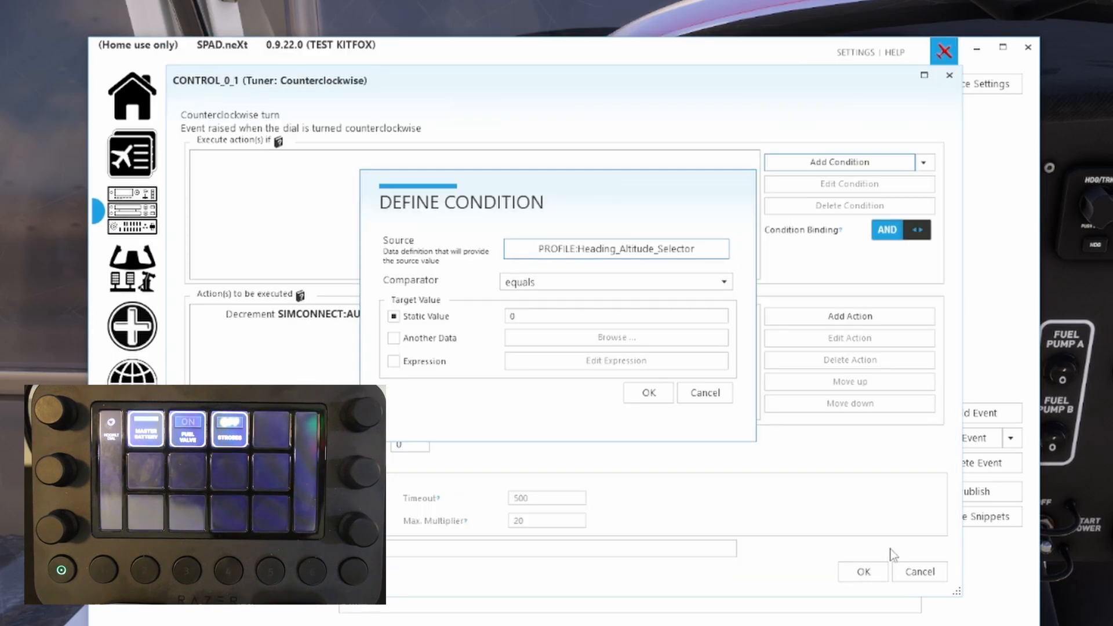
{"action": "left_click", "coordinate": [516, 316]}
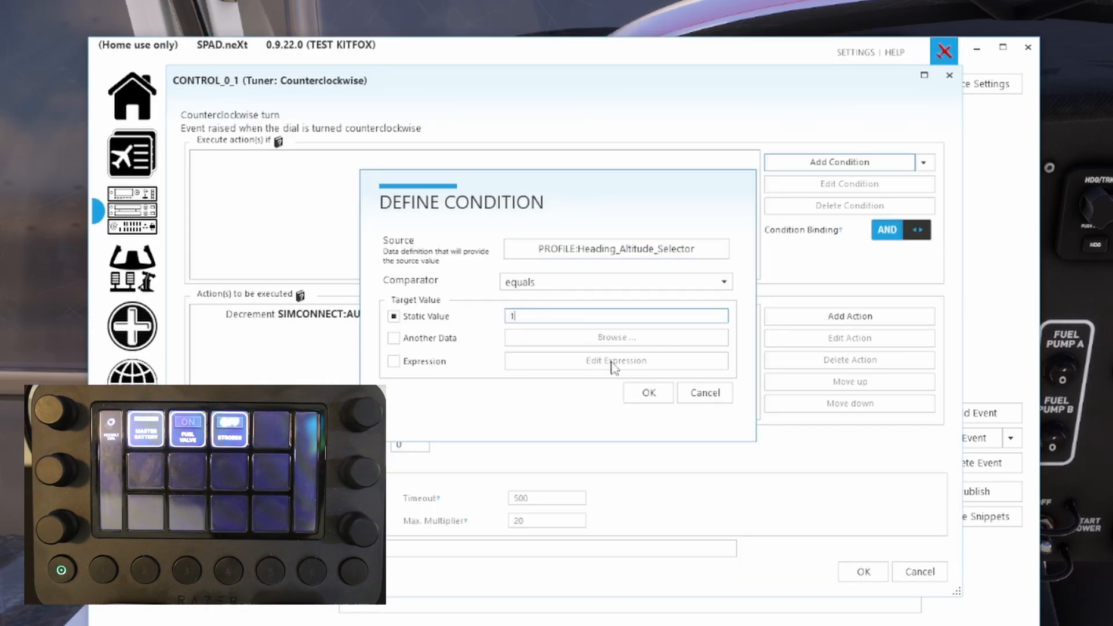
{"action": "left_click", "coordinate": [644, 395]}
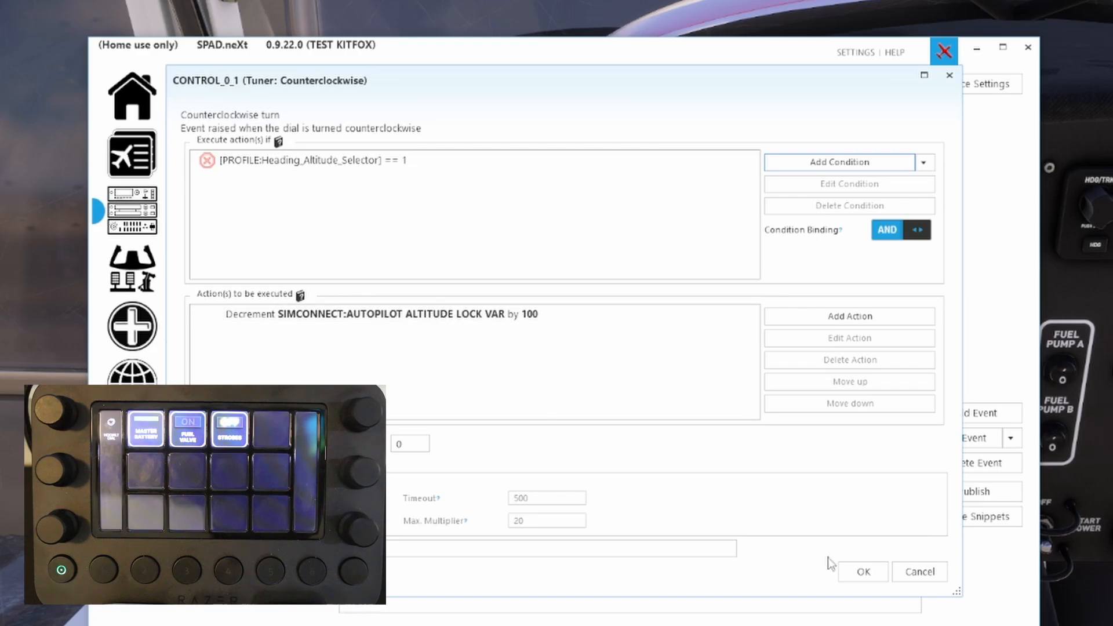
{"action": "left_click", "coordinate": [866, 569]}
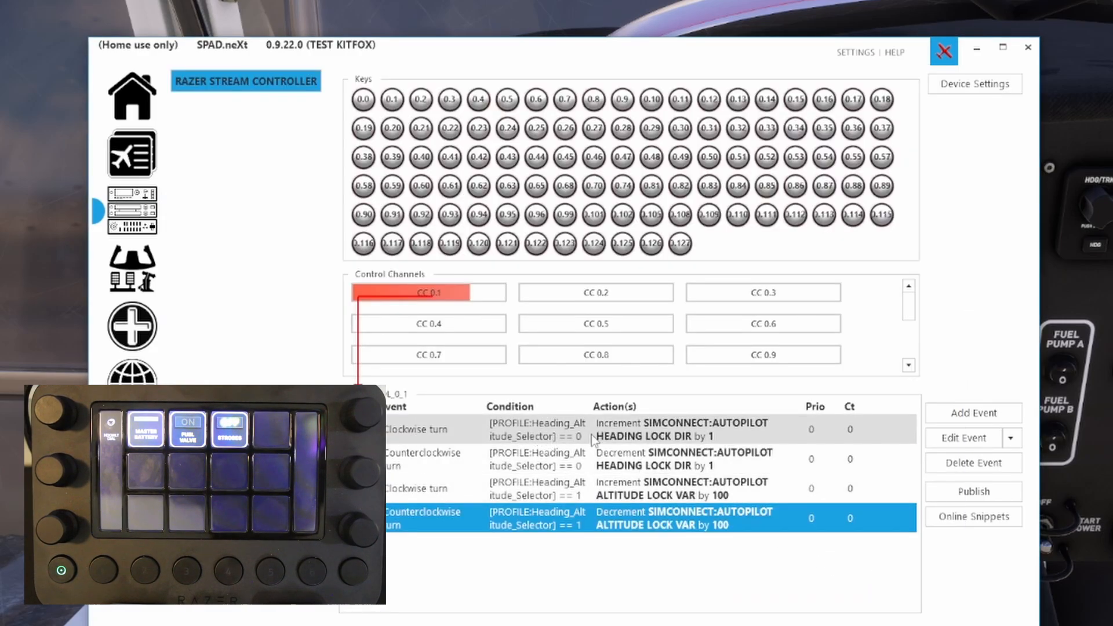